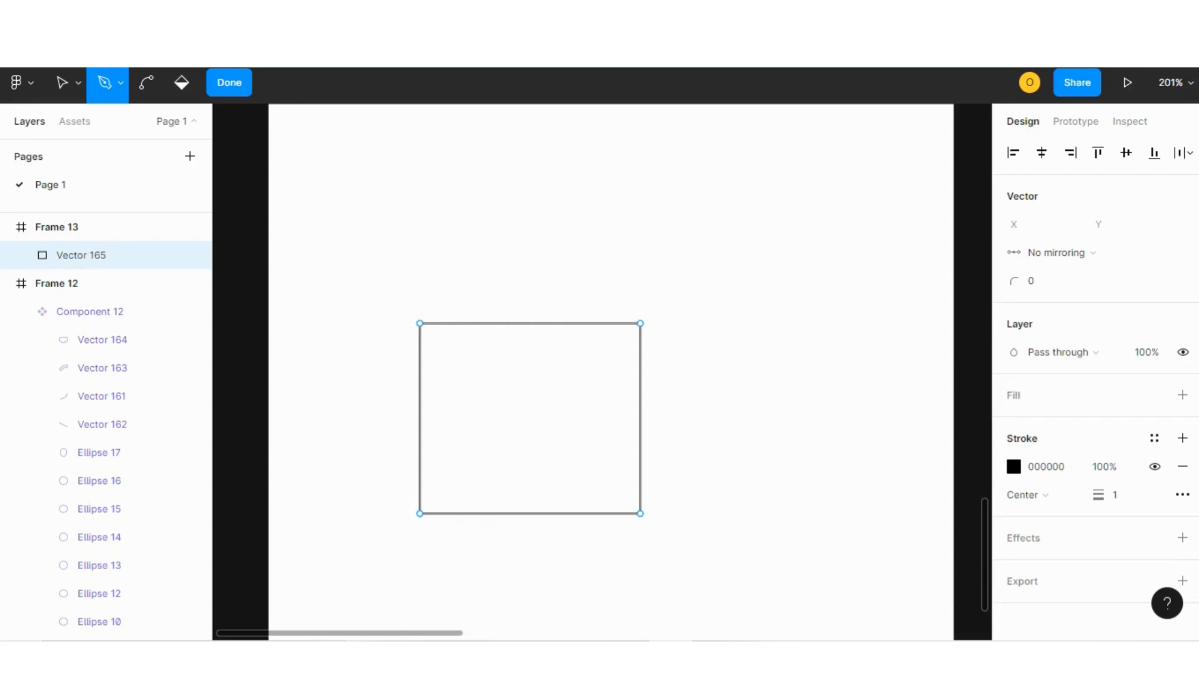
Bend the square's two bottom corners into a rounded pot body and give it the default fill.
{"action": "left_click", "coordinate": [146, 83]}
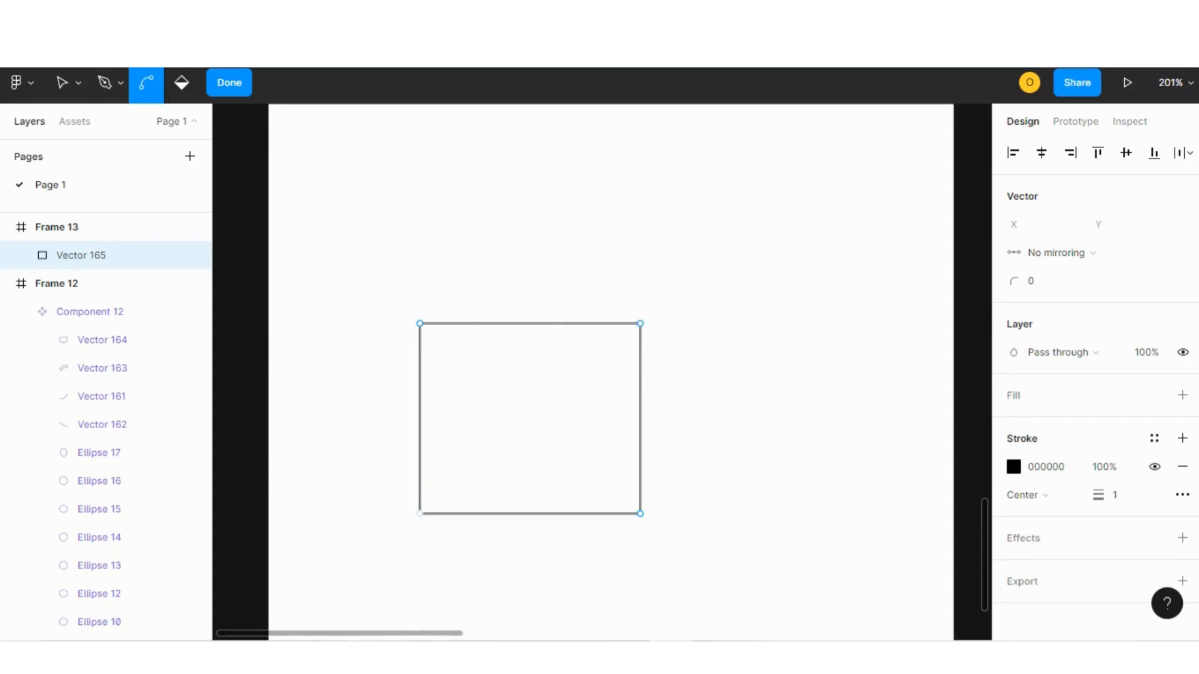
{"action": "left_click", "coordinate": [419, 514]}
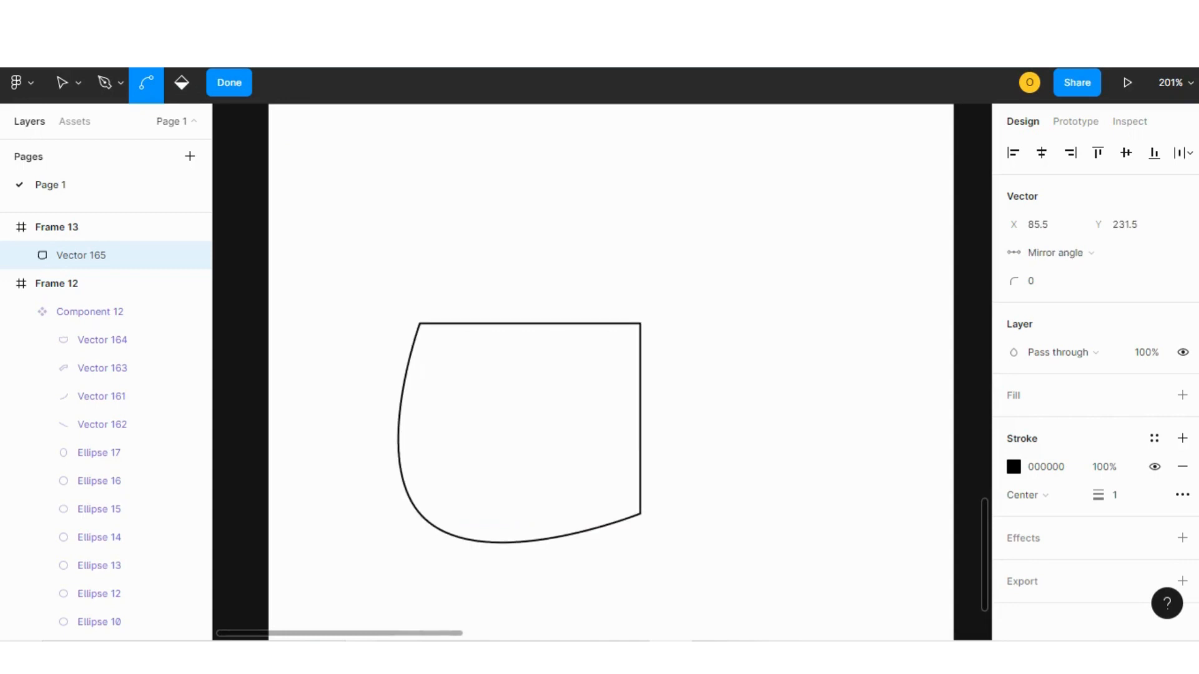
{"action": "left_click", "coordinate": [640, 514]}
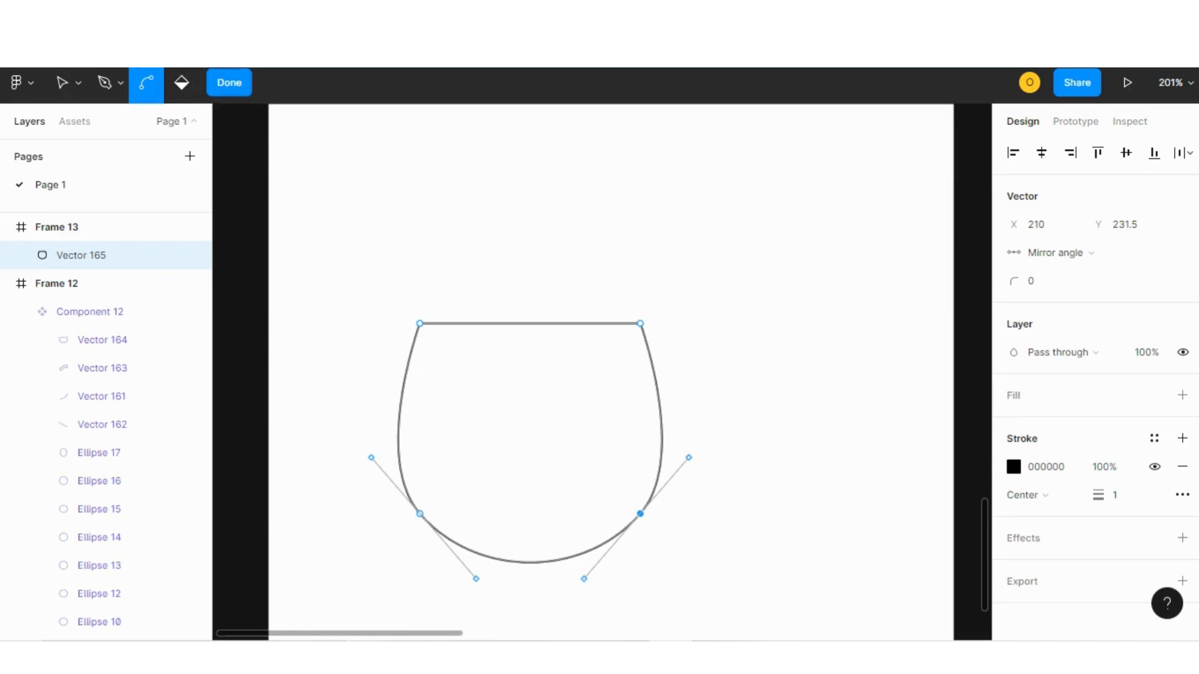
{"action": "left_click", "coordinate": [229, 82]}
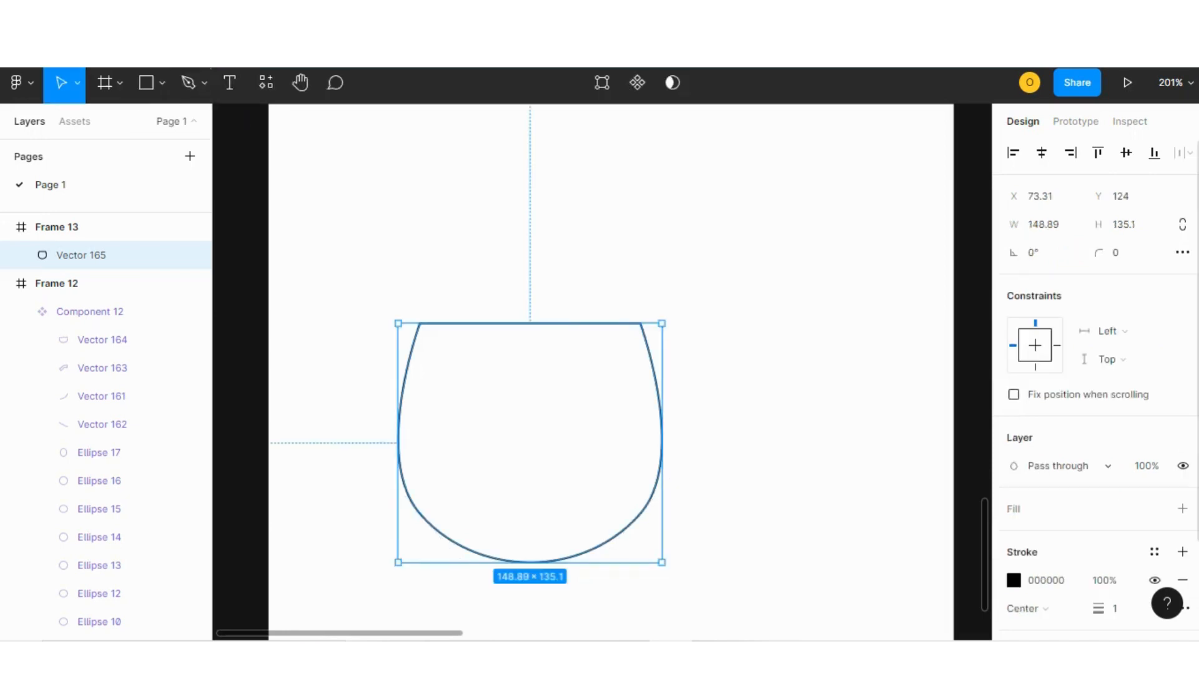
{"action": "left_click", "coordinate": [1182, 509]}
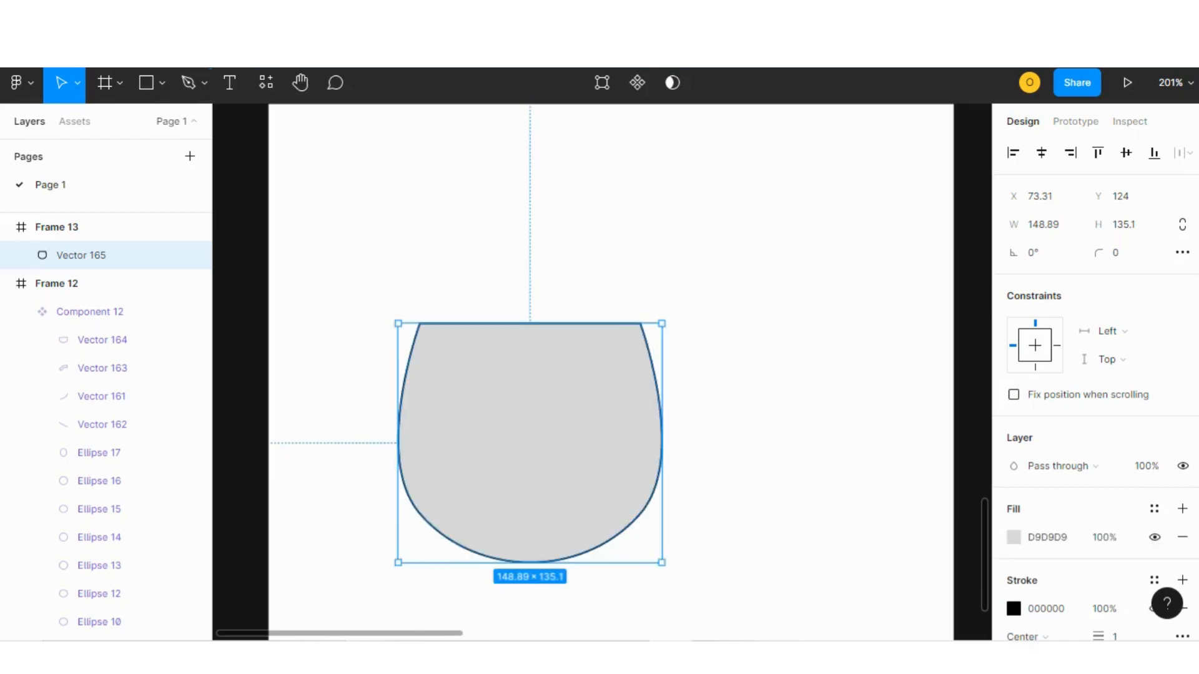
{"action": "key", "text": "Escape"}
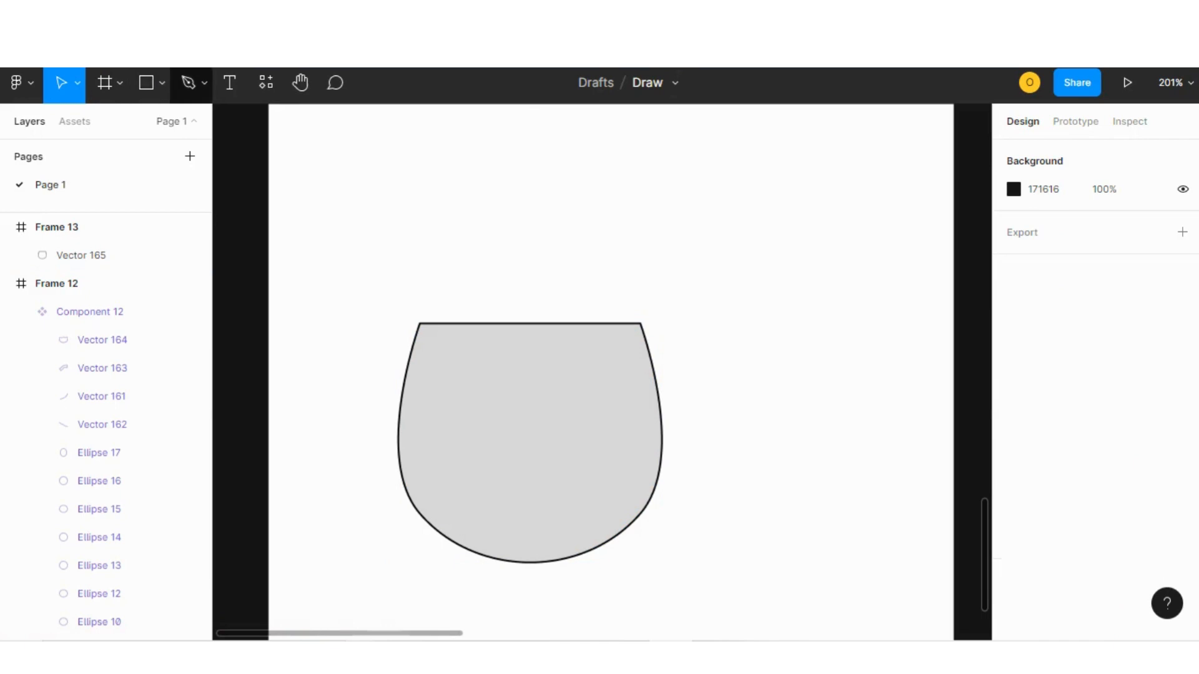
Draw a closed triangle above the pot with the Pen tool.
{"action": "left_click", "coordinate": [204, 83]}
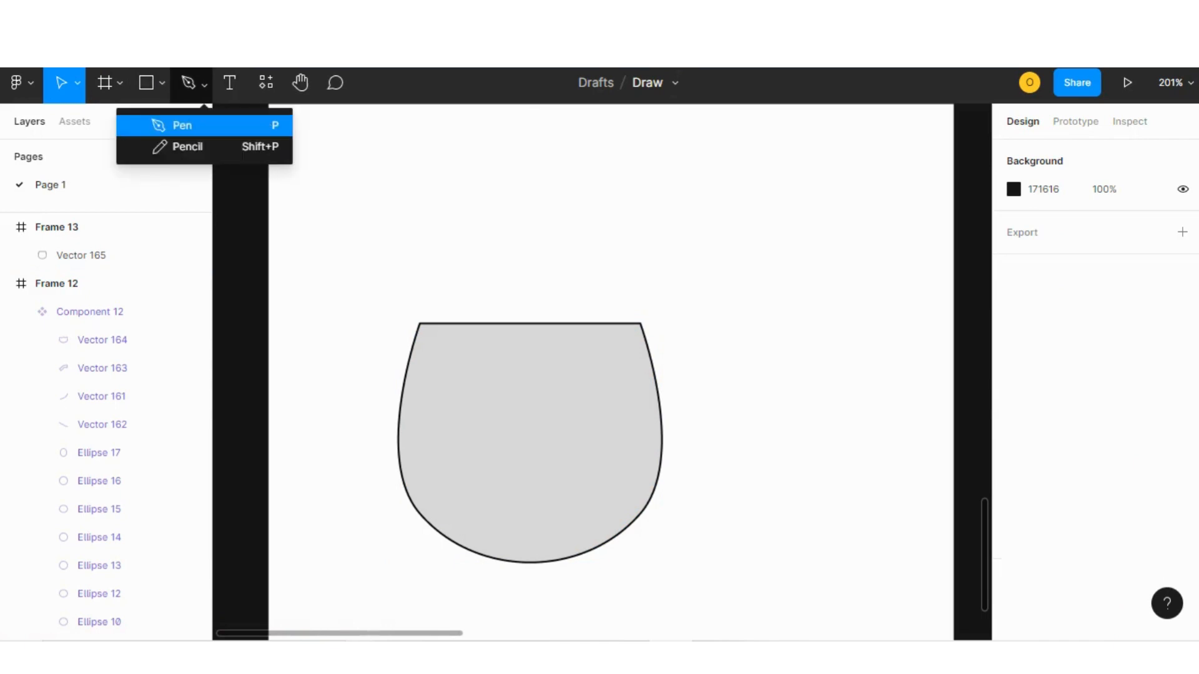
{"action": "left_click", "coordinate": [182, 125]}
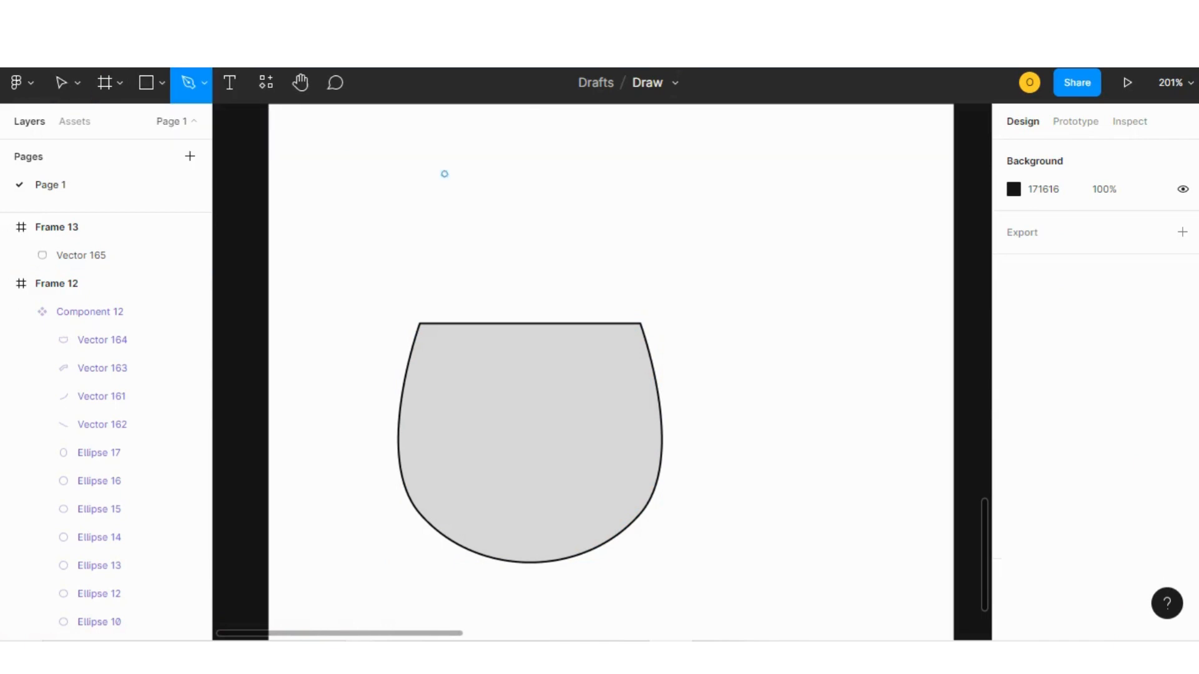
{"action": "left_click", "coordinate": [422, 274]}
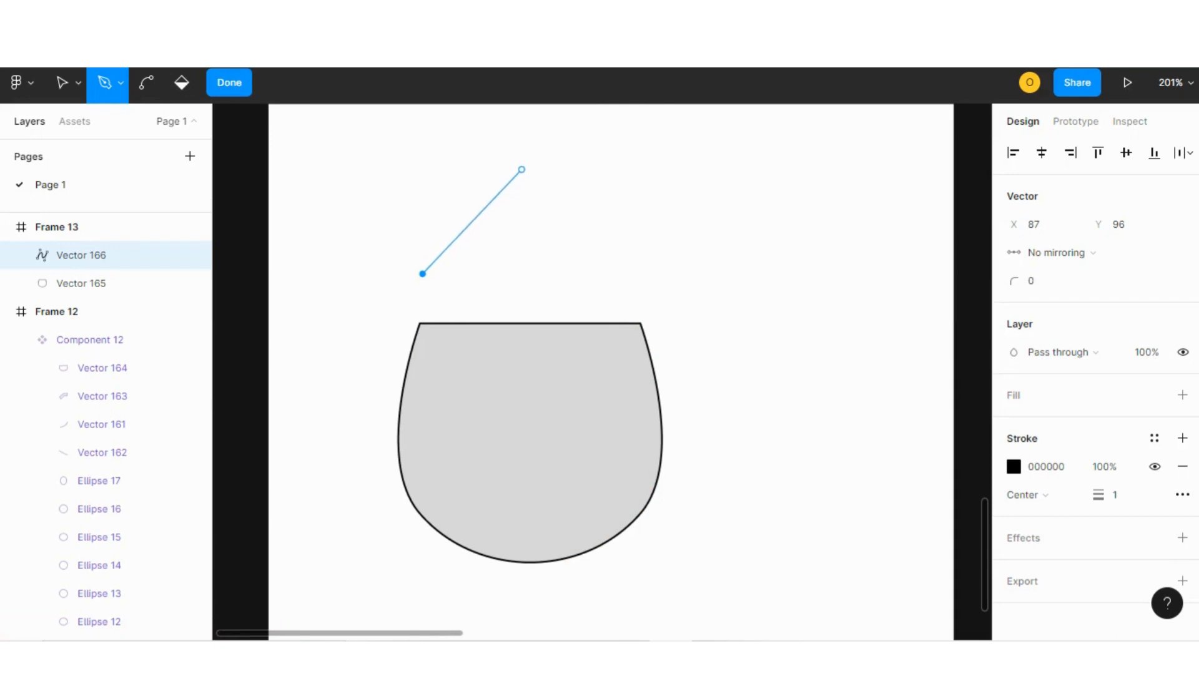
{"action": "left_click", "coordinate": [524, 168]}
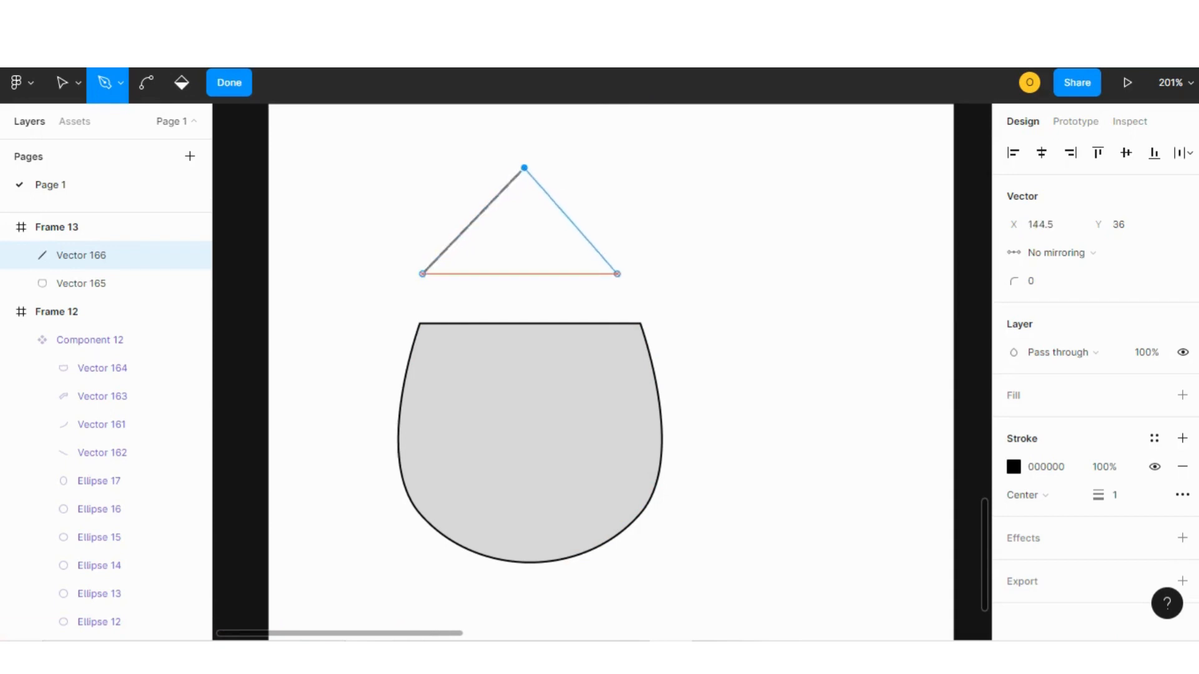
{"action": "left_click", "coordinate": [622, 274]}
{"action": "left_click", "coordinate": [422, 273]}
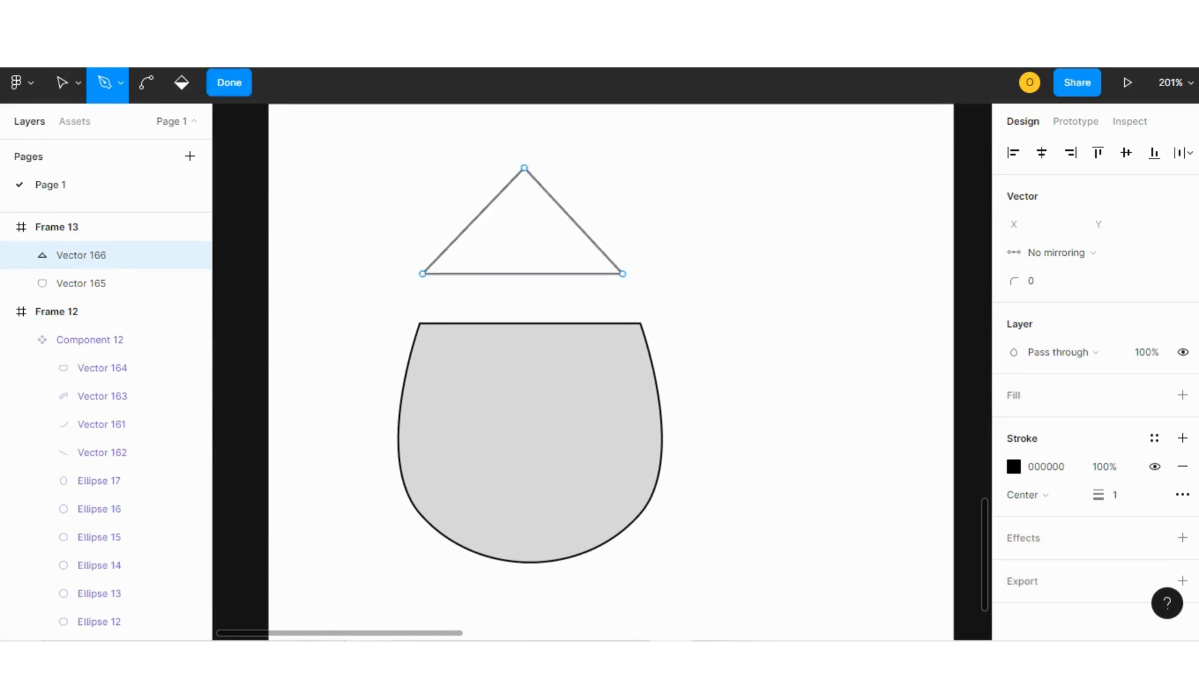
{"action": "left_click", "coordinate": [229, 82]}
Bend the triangle's apex into a rounded dome for the lid.
{"action": "mouse_move", "coordinate": [523, 250]}
{"action": "left_mouse_down"}
{"action": "mouse_move", "coordinate": [527, 300]}
{"action": "mouse_move", "coordinate": [526, 245]}
{"action": "left_mouse_up"}
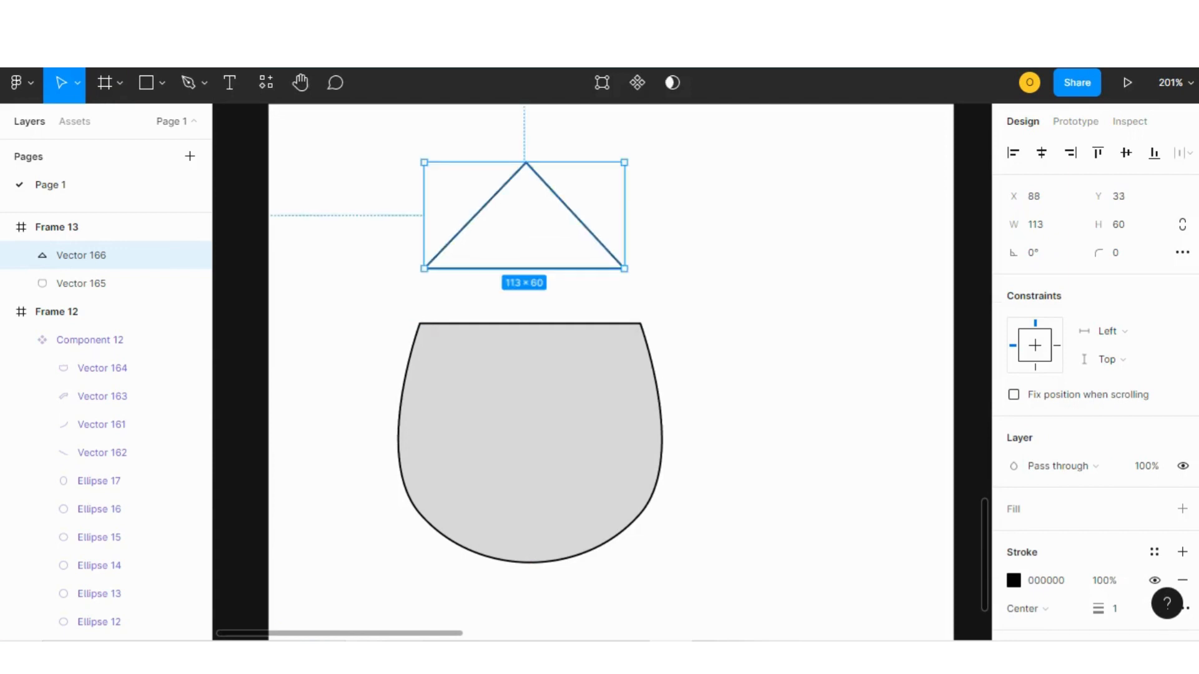
{"action": "double_click", "coordinate": [575, 216]}
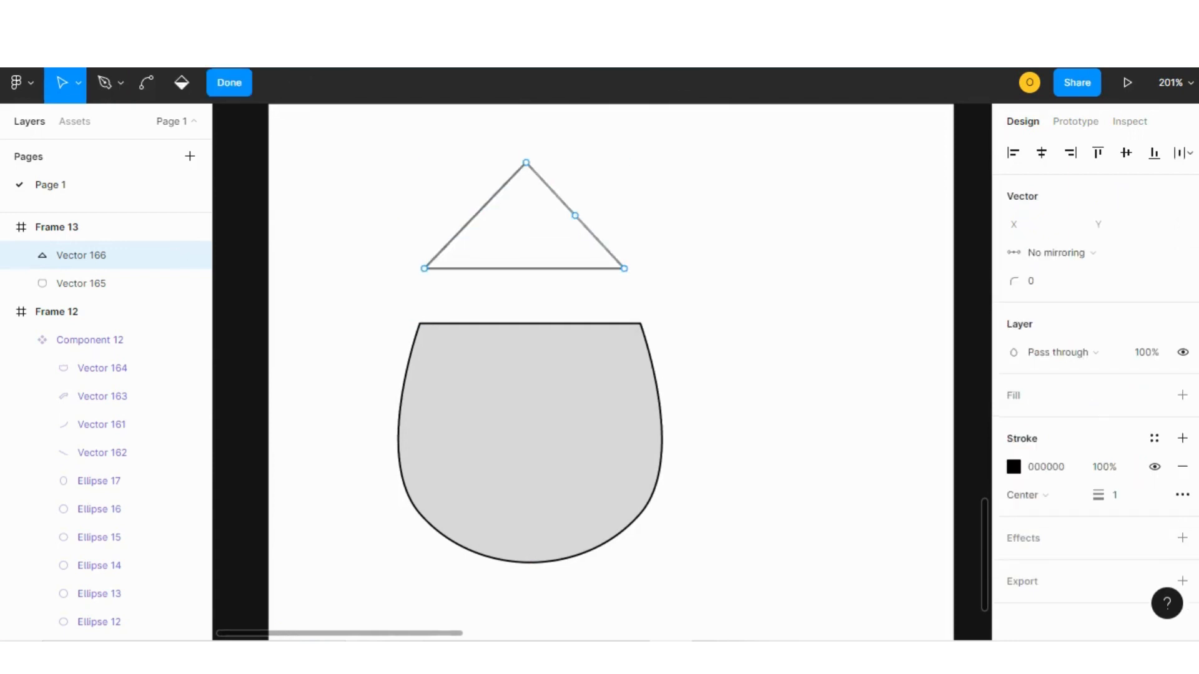
{"action": "left_click", "coordinate": [146, 82]}
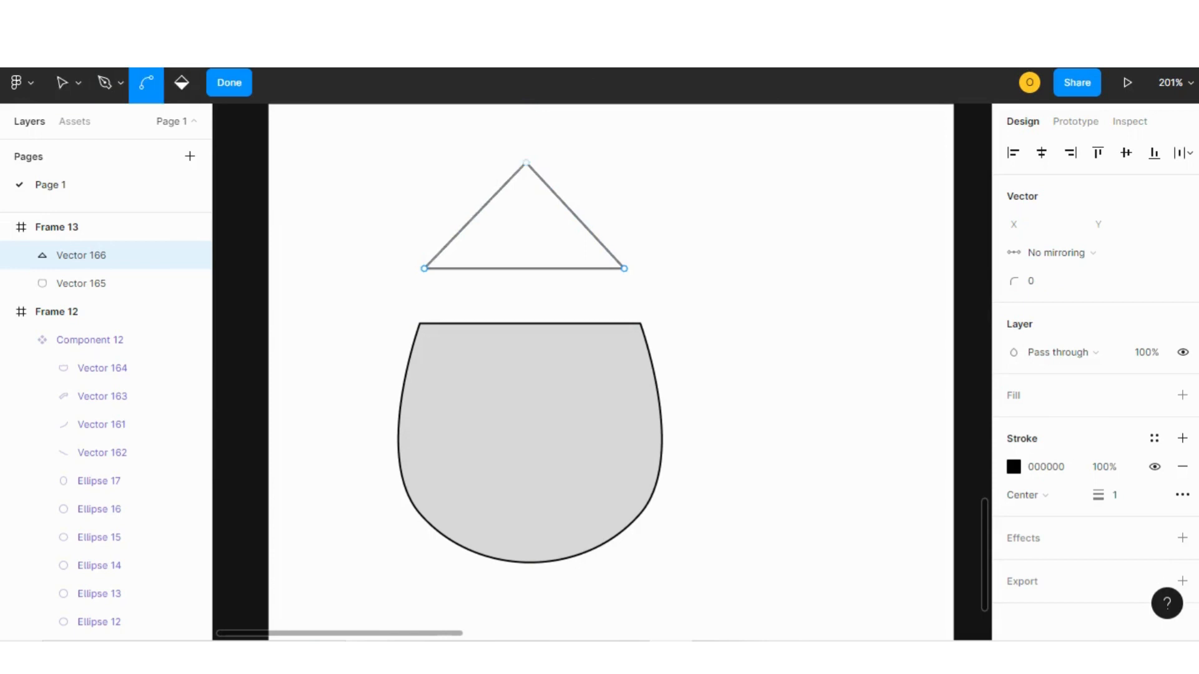
{"action": "left_click_drag", "start_coordinate": [525, 162], "coordinate": [576, 162]}
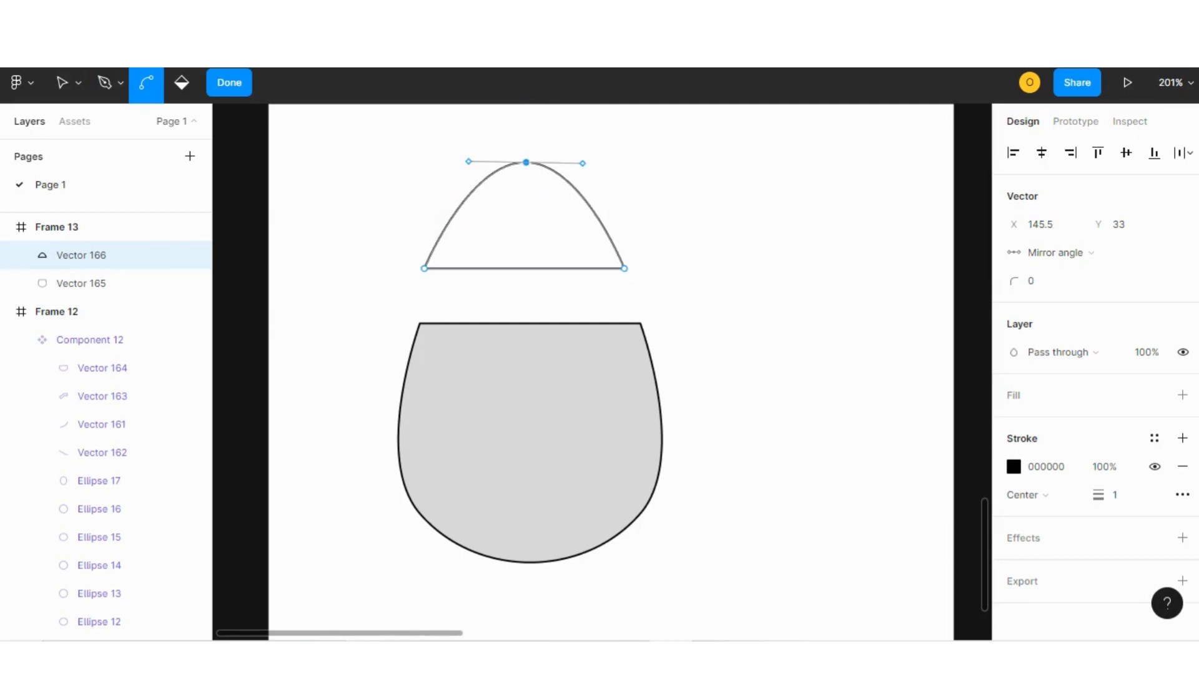
{"action": "key", "text": "Escape"}
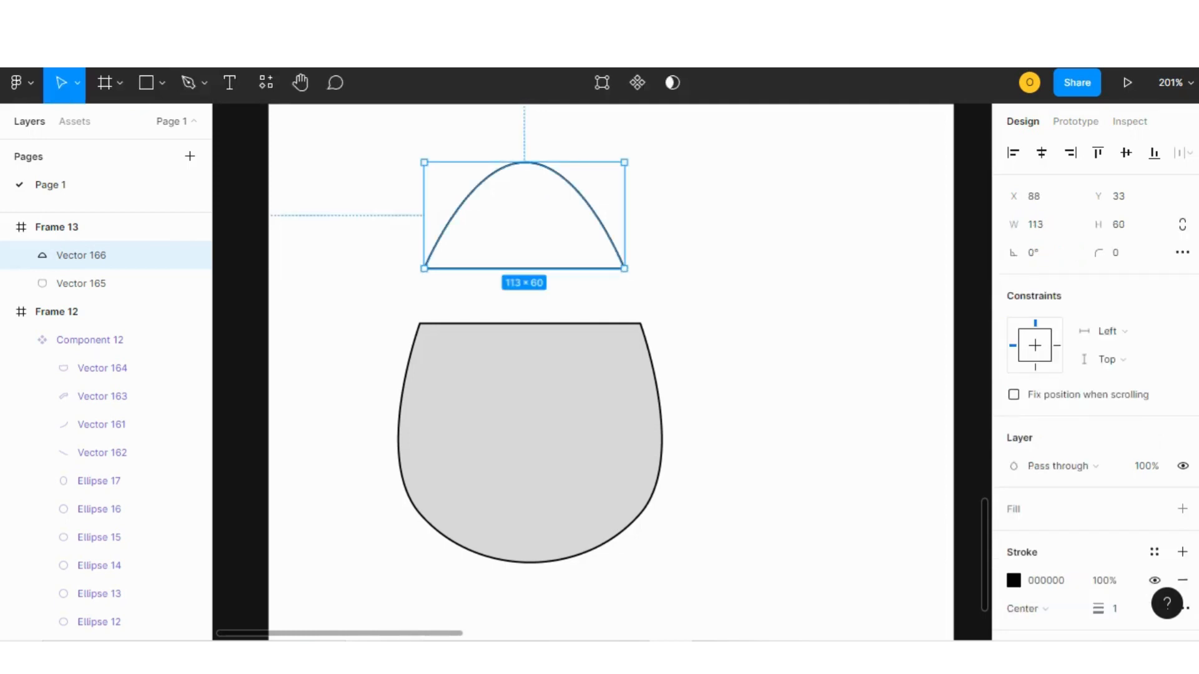
Move the dome lid down toward the top of the pot.
{"action": "left_click_drag", "start_coordinate": [525, 215], "coordinate": [526, 247]}
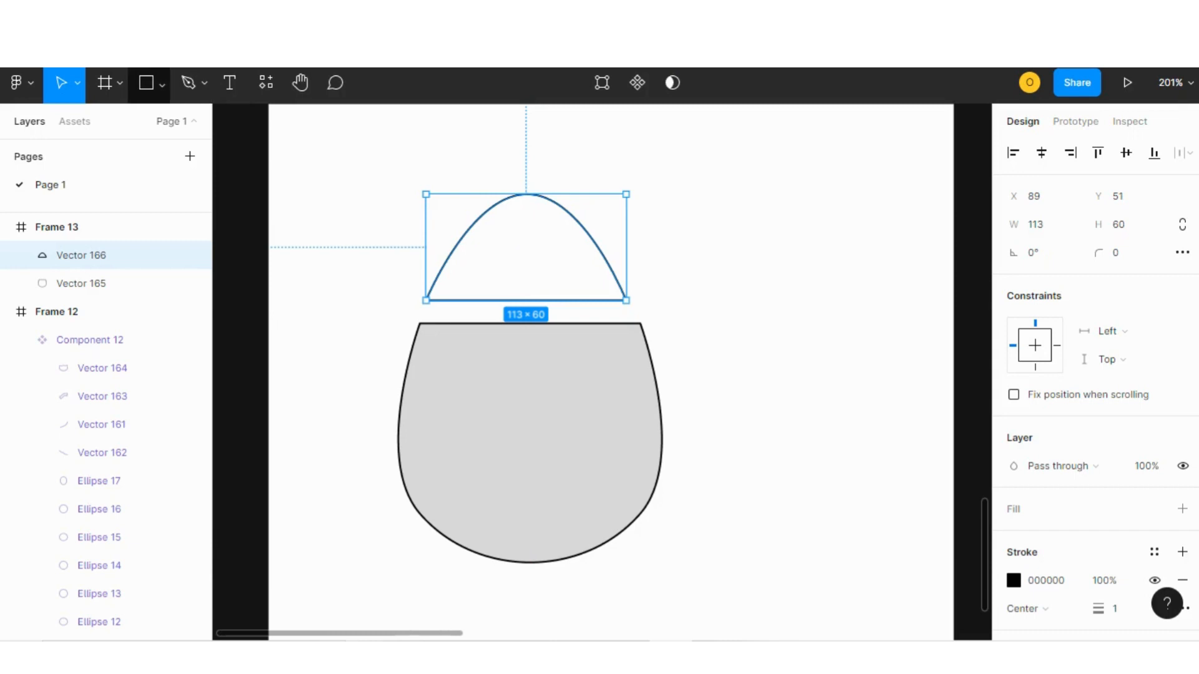
{"action": "left_click", "coordinate": [162, 83]}
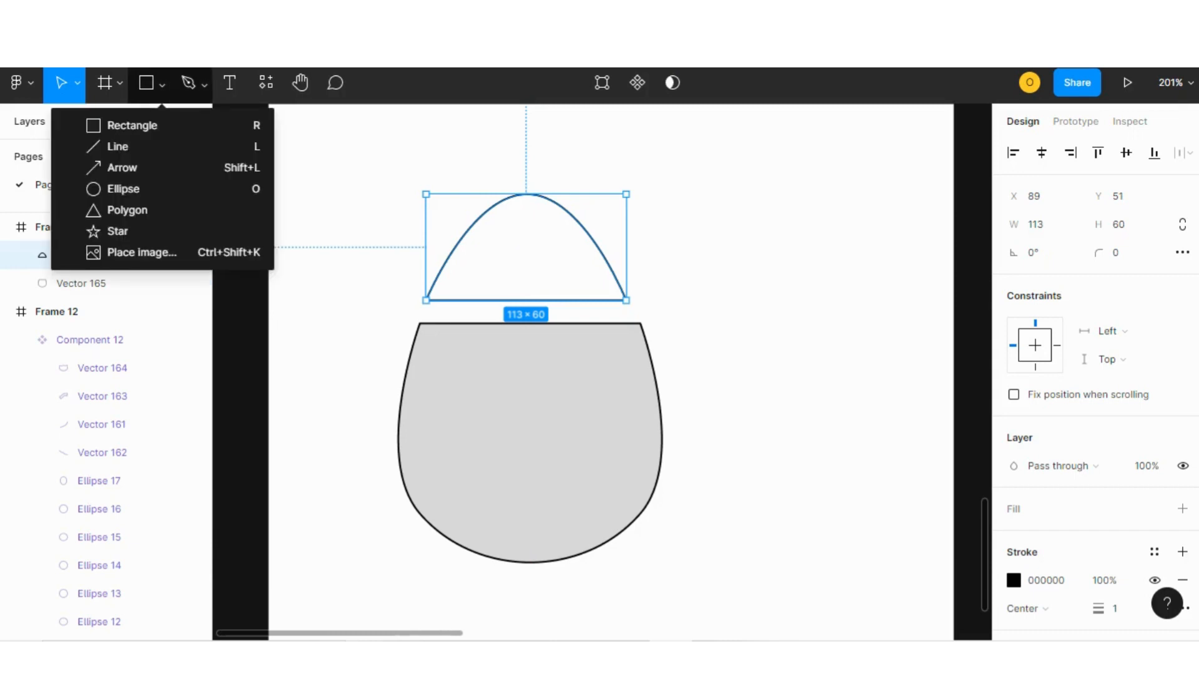
{"action": "left_click", "coordinate": [203, 83]}
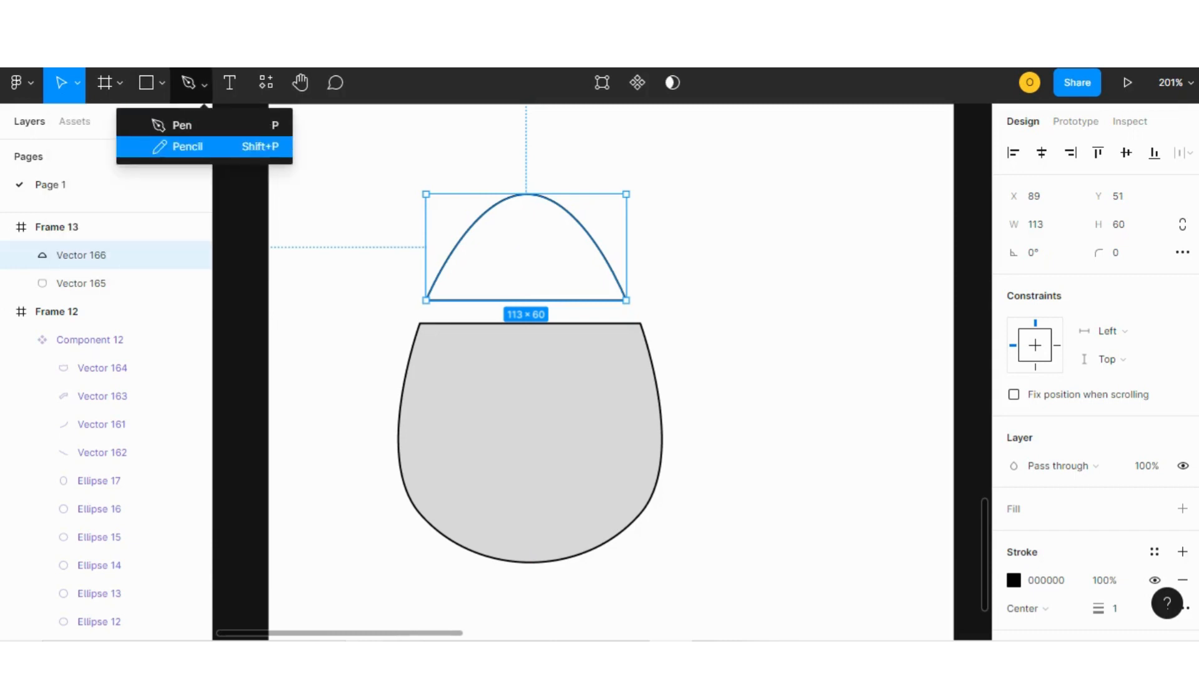
Draw a closed rim rectangle about 136 × 15.5 between the lid and the pot with the Pen tool.
{"action": "left_click", "coordinate": [225, 125]}
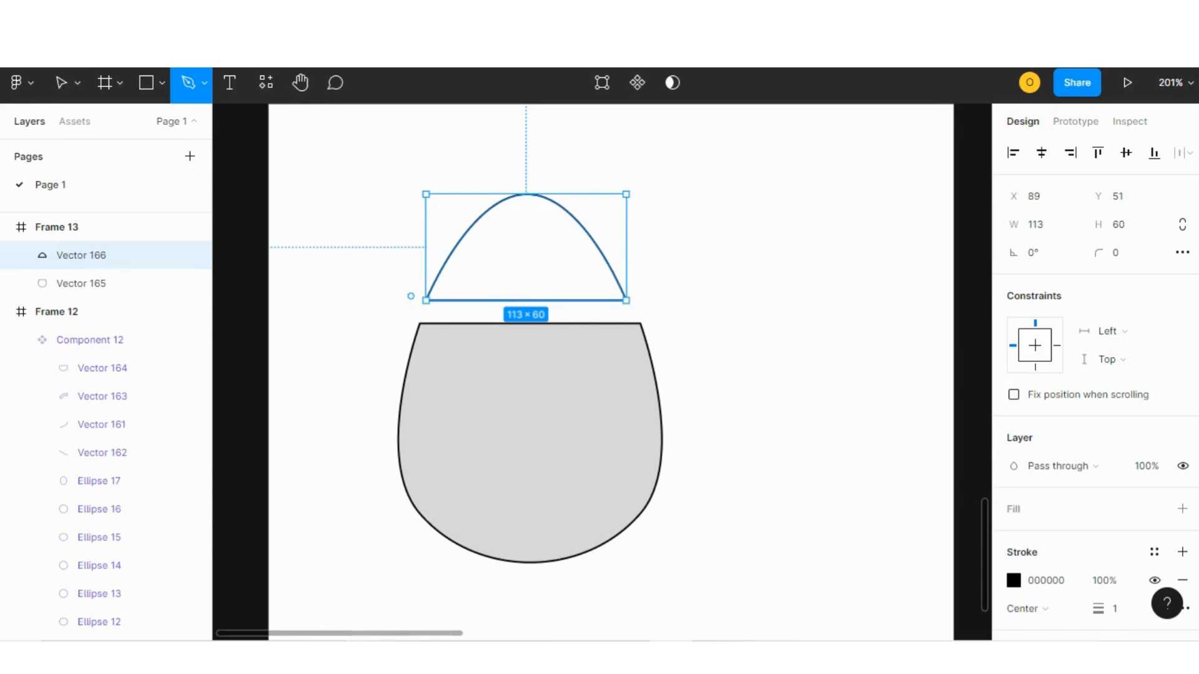
{"action": "left_click", "coordinate": [411, 296]}
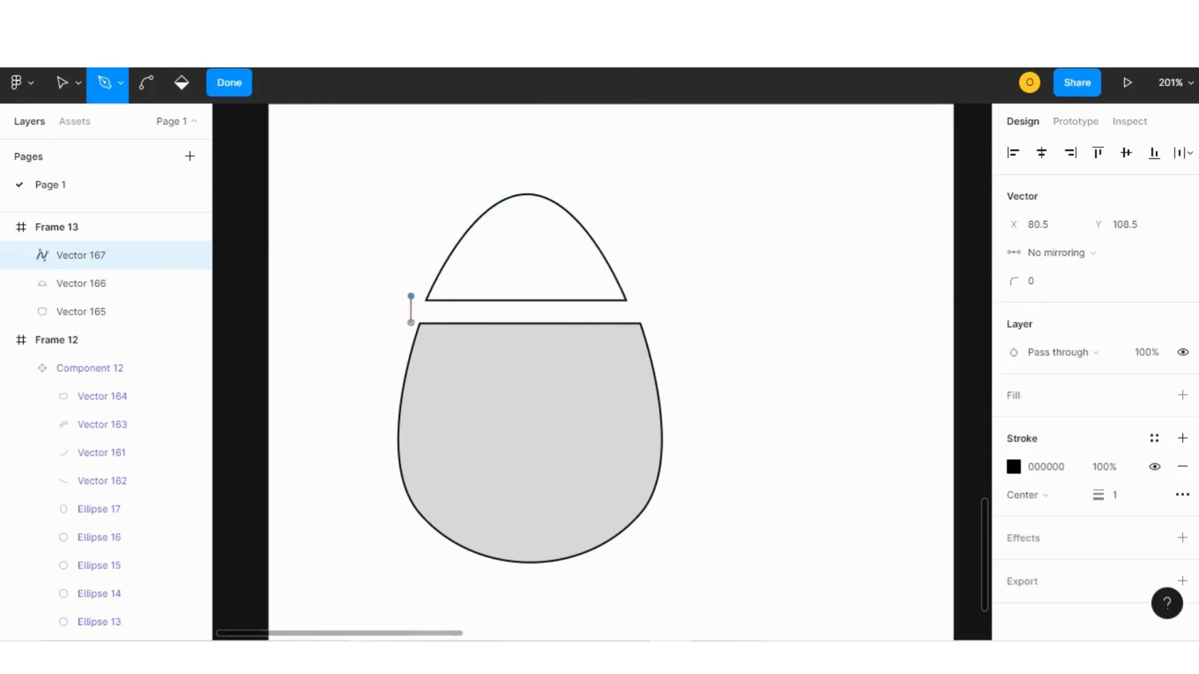
{"action": "left_click", "coordinate": [411, 323]}
{"action": "left_click", "coordinate": [652, 323]}
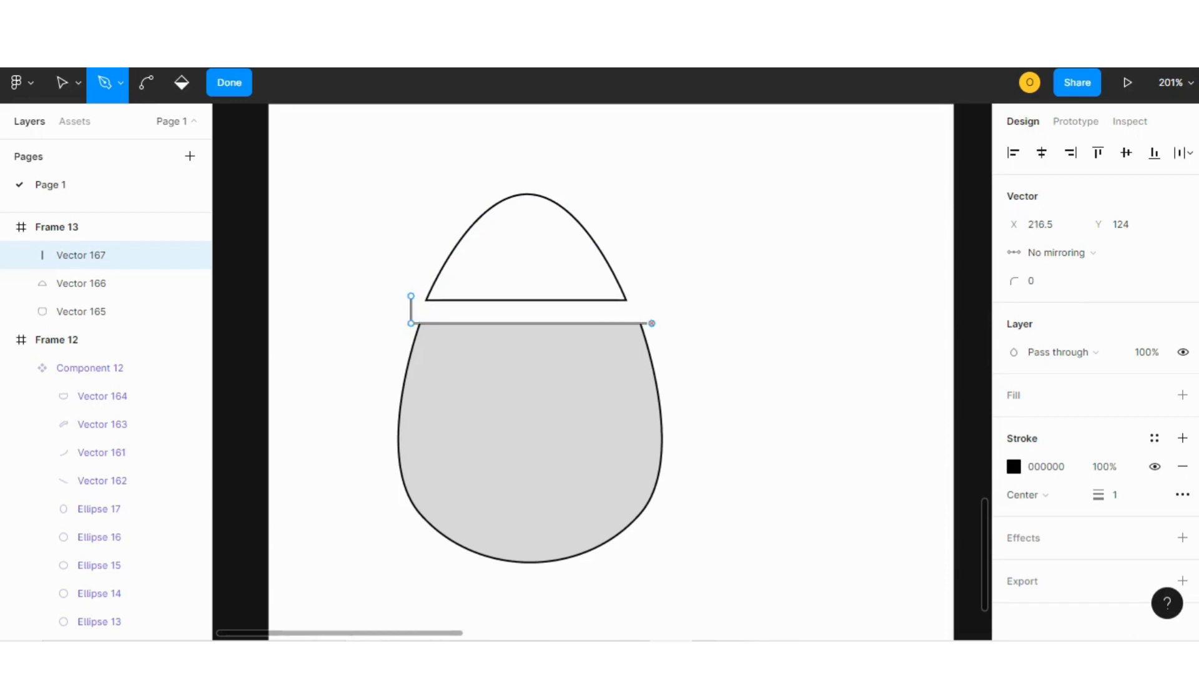
{"action": "left_click", "coordinate": [652, 296]}
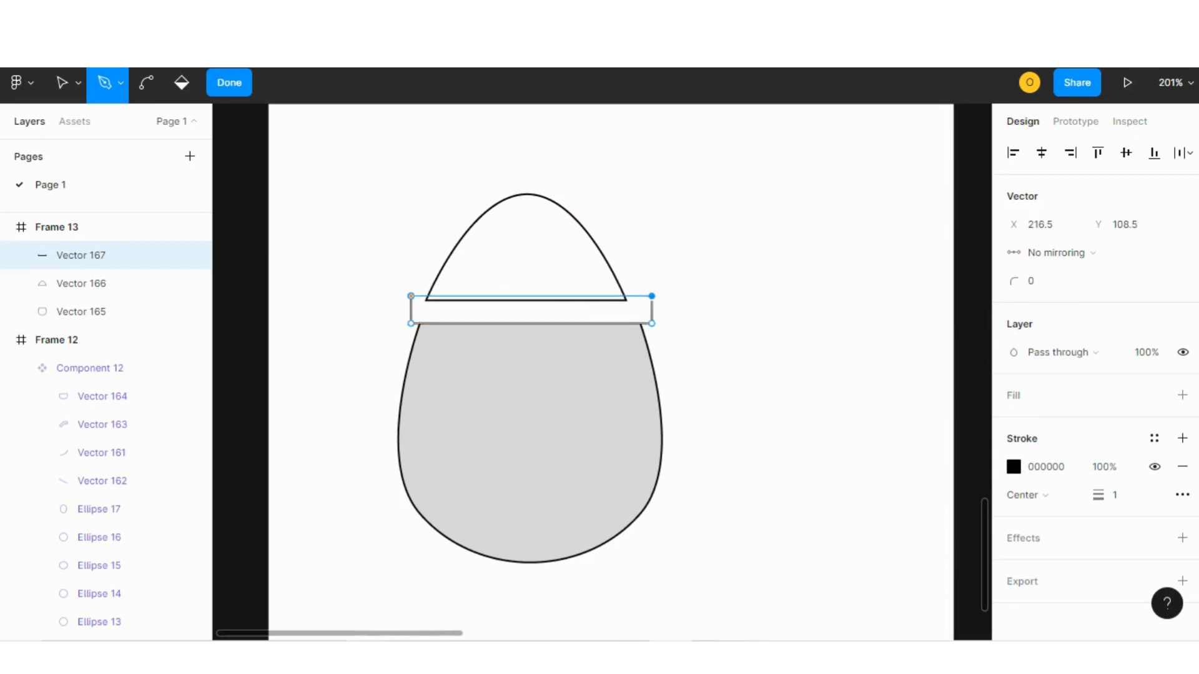
{"action": "left_click", "coordinate": [411, 296]}
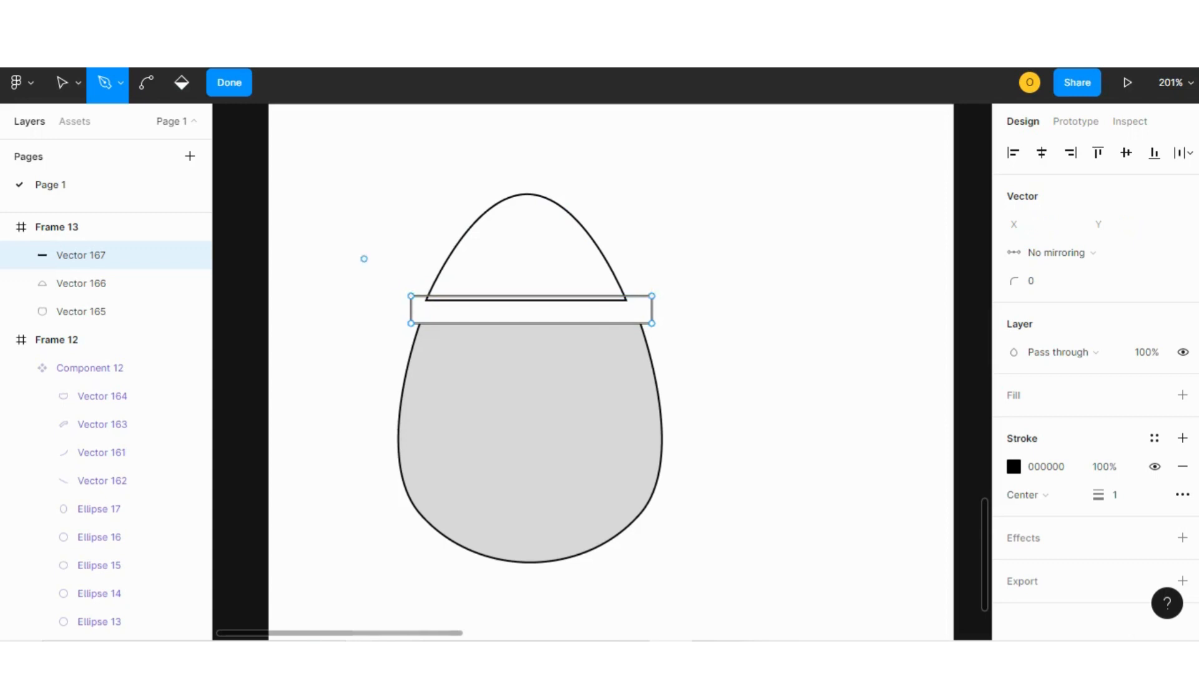
{"action": "left_click", "coordinate": [229, 82]}
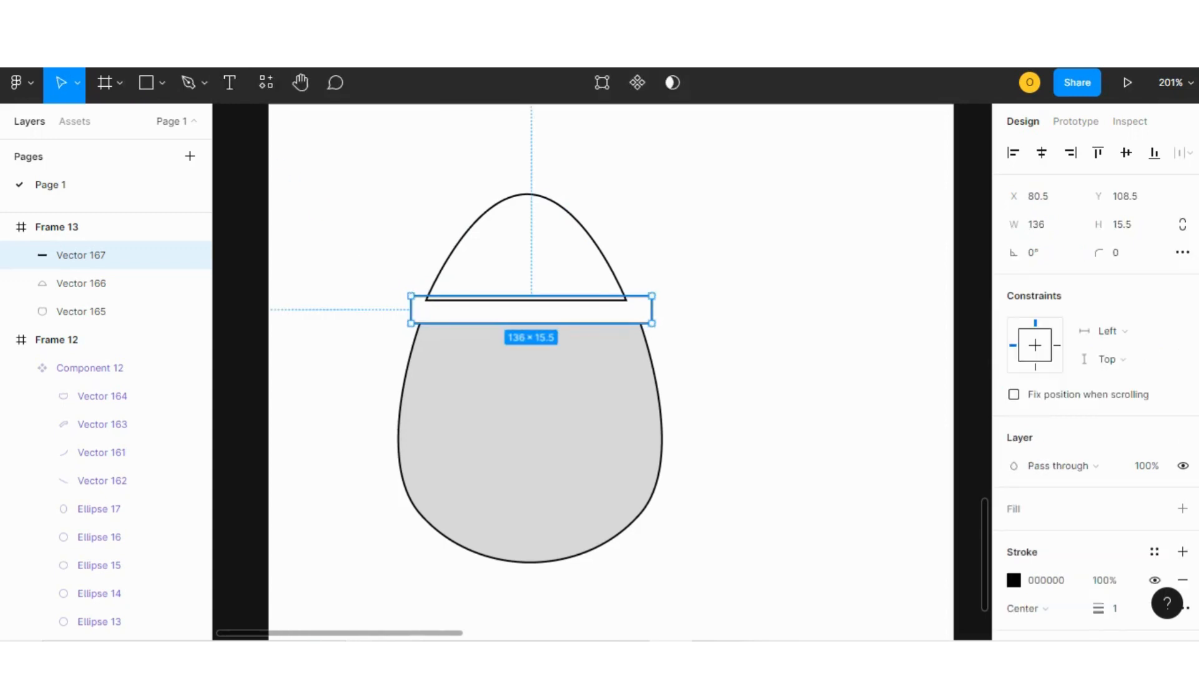
Move the rim strip aside and reshape its ends into a rounded band about 144 × 15.
{"action": "left_click_drag", "start_coordinate": [531, 309], "coordinate": [740, 213]}
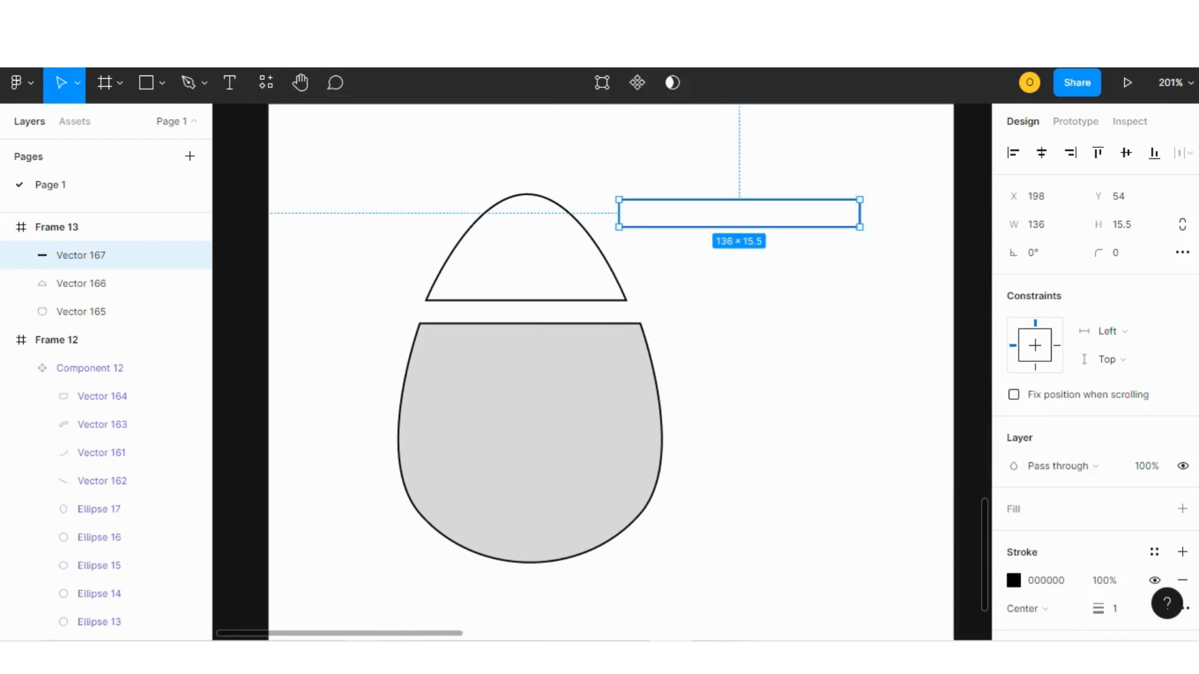
{"action": "left_click", "coordinate": [739, 269]}
{"action": "double_click", "coordinate": [740, 227]}
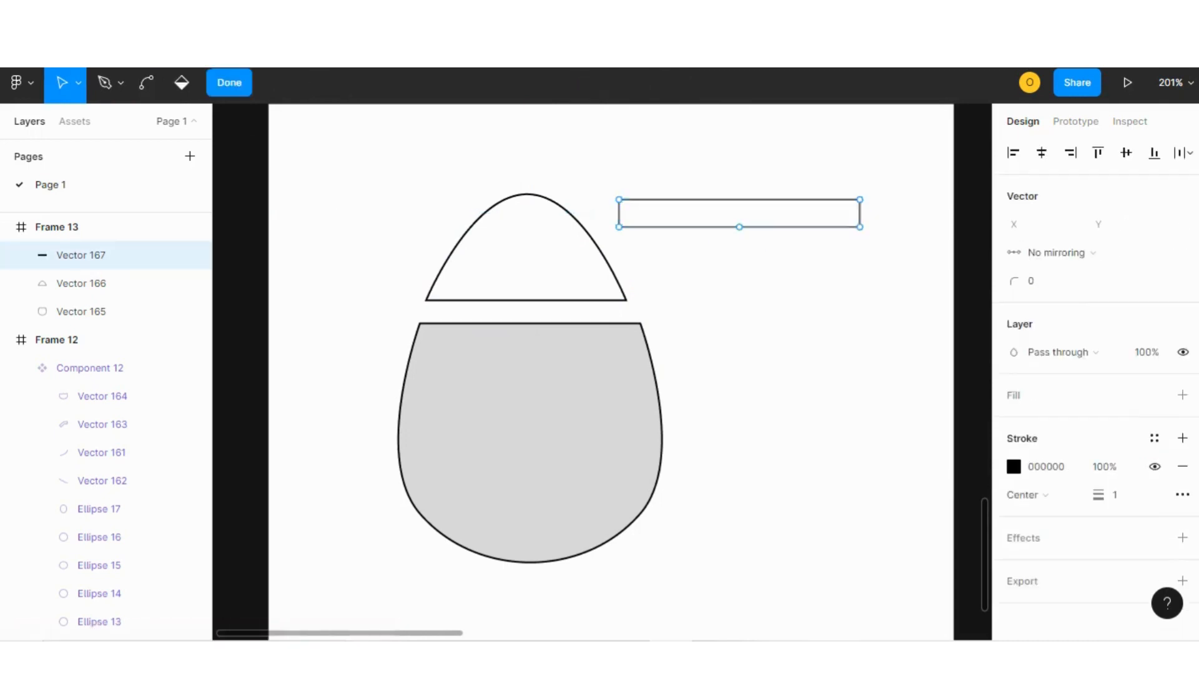
{"action": "left_click", "coordinate": [146, 83]}
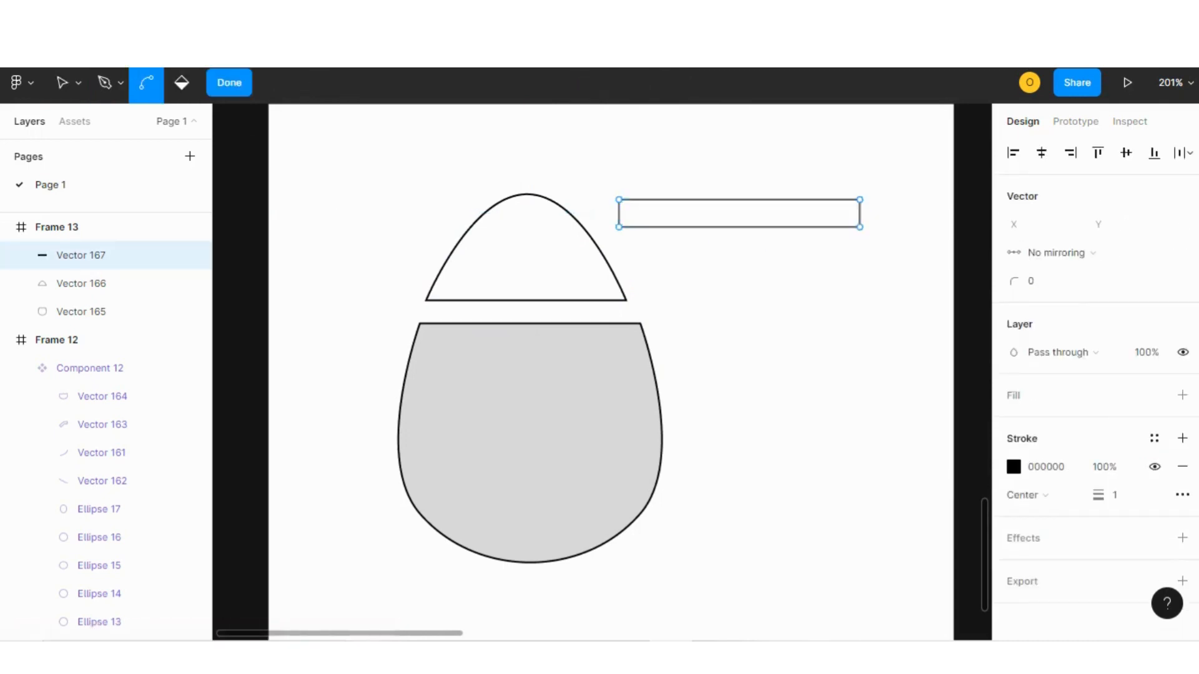
{"action": "left_click_drag", "start_coordinate": [619, 226], "coordinate": [625, 278]}
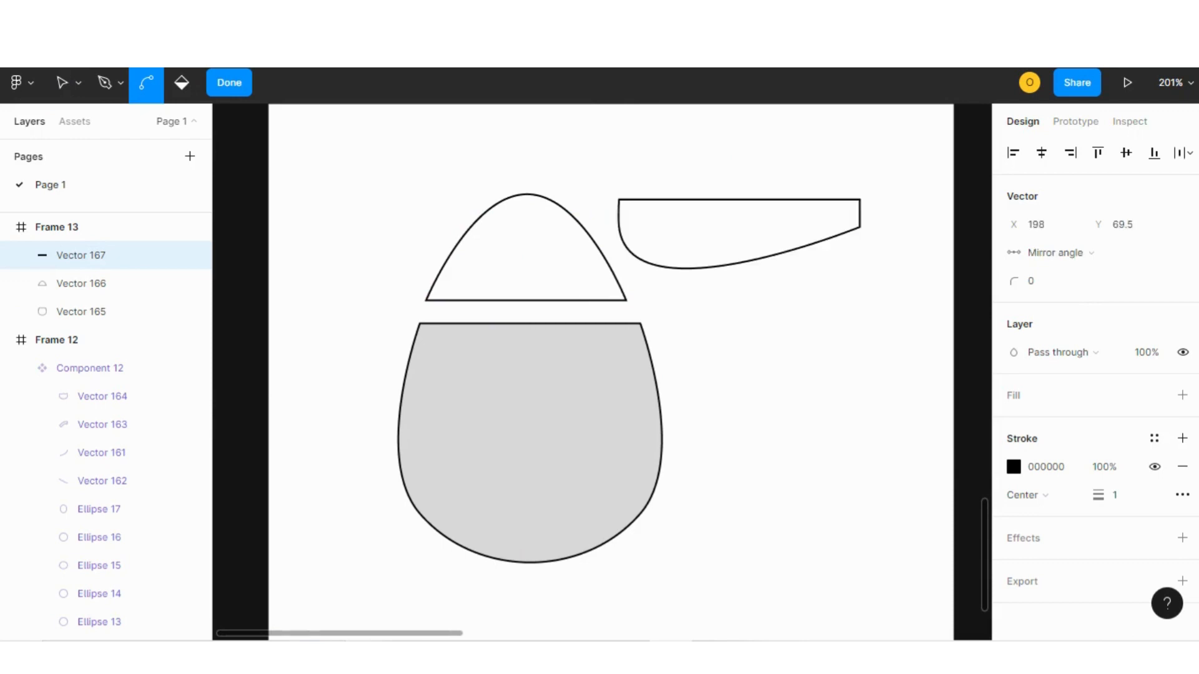
{"action": "key", "text": "ctrl+z"}
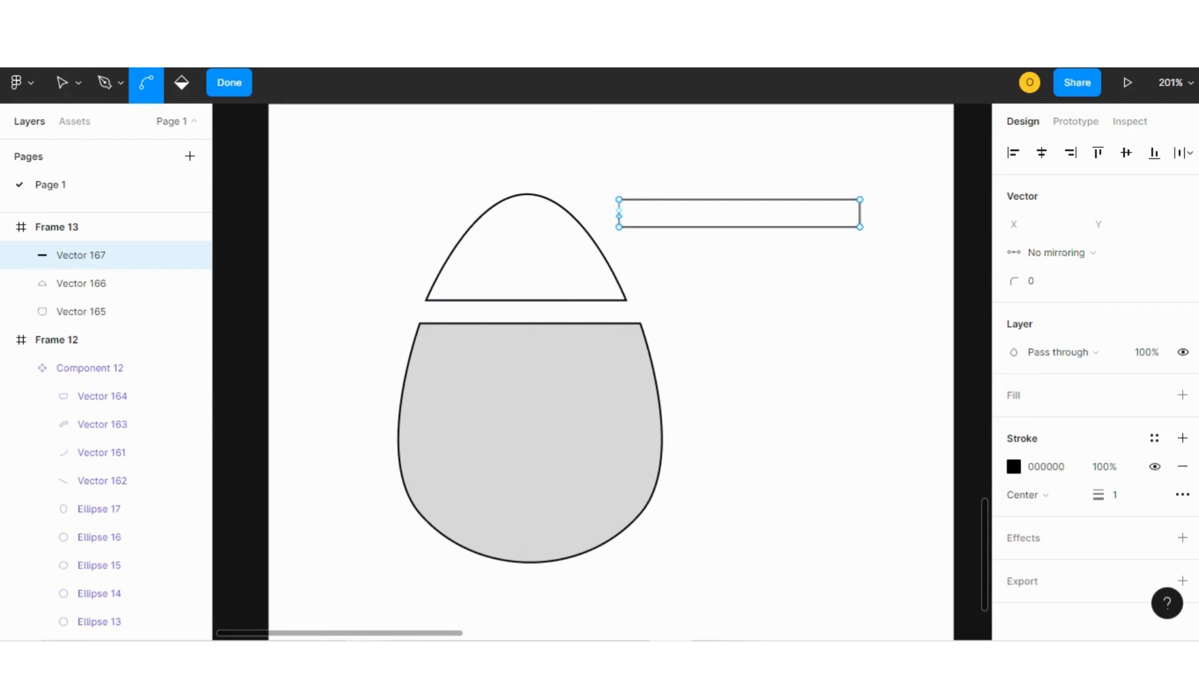
{"action": "mouse_move", "coordinate": [618, 211]}
{"action": "left_mouse_down"}
{"action": "mouse_move", "coordinate": [609, 217]}
{"action": "mouse_move", "coordinate": [619, 200]}
{"action": "left_mouse_up"}
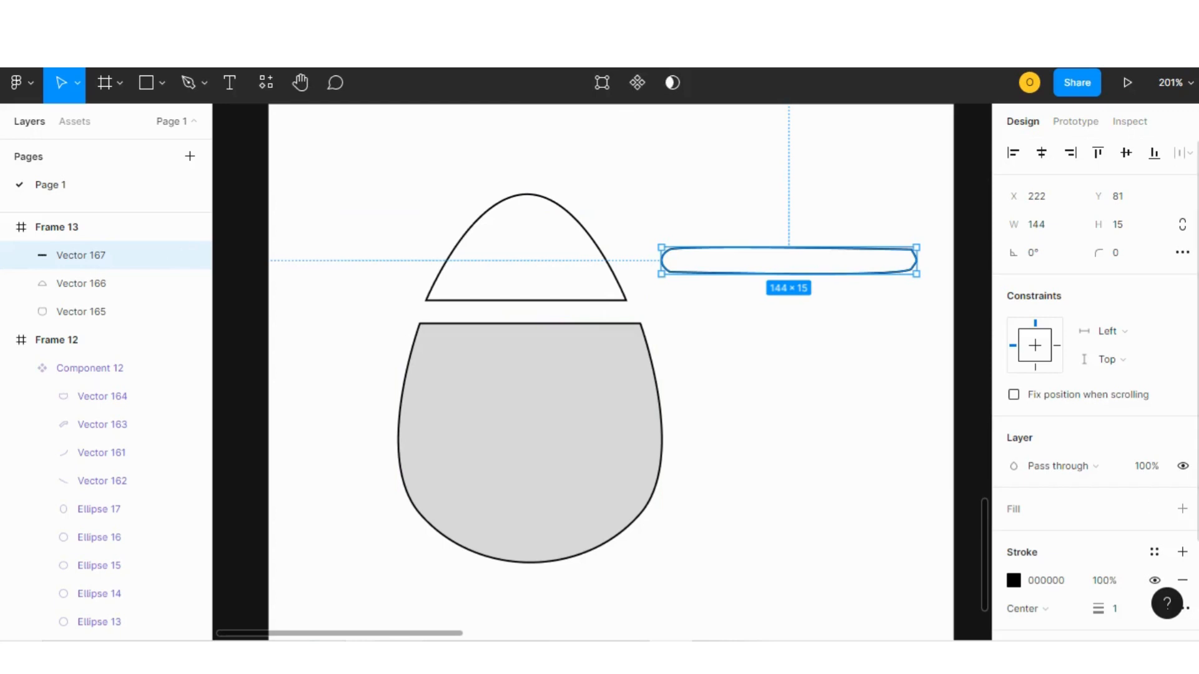
Add the default fill to the rim band and place it across the top of the pot.
{"action": "scroll", "coordinate": [1096, 413], "scroll_direction": "down", "scroll_amount": 1}
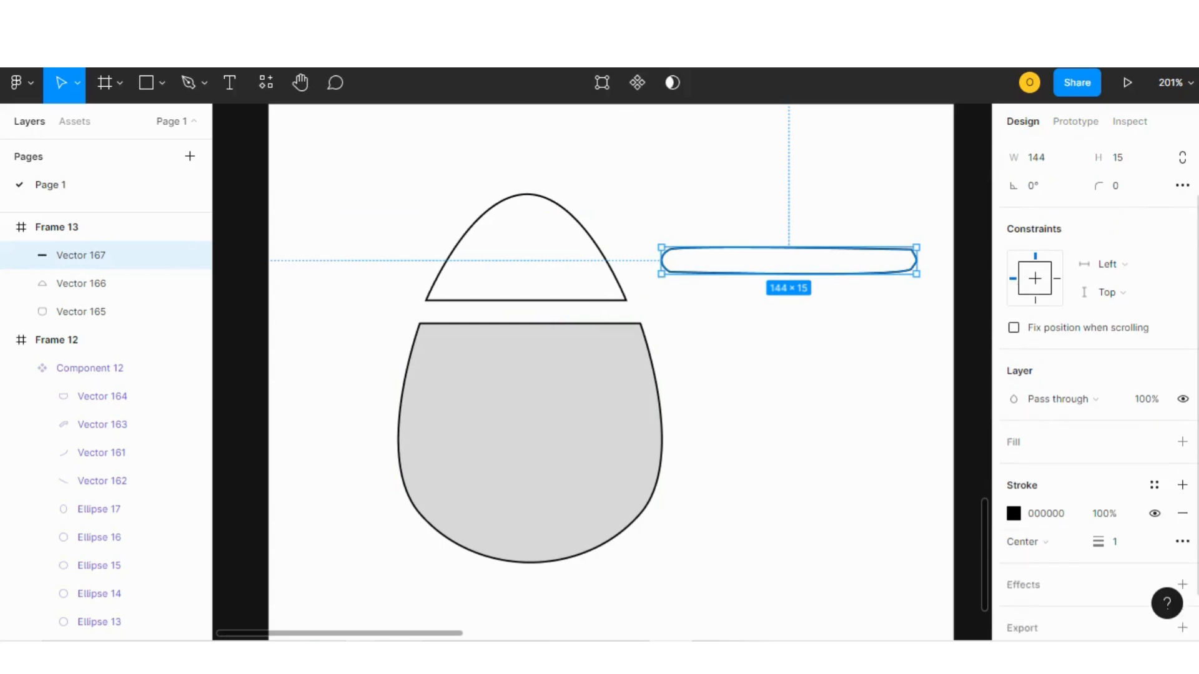
{"action": "left_click", "coordinate": [1182, 442]}
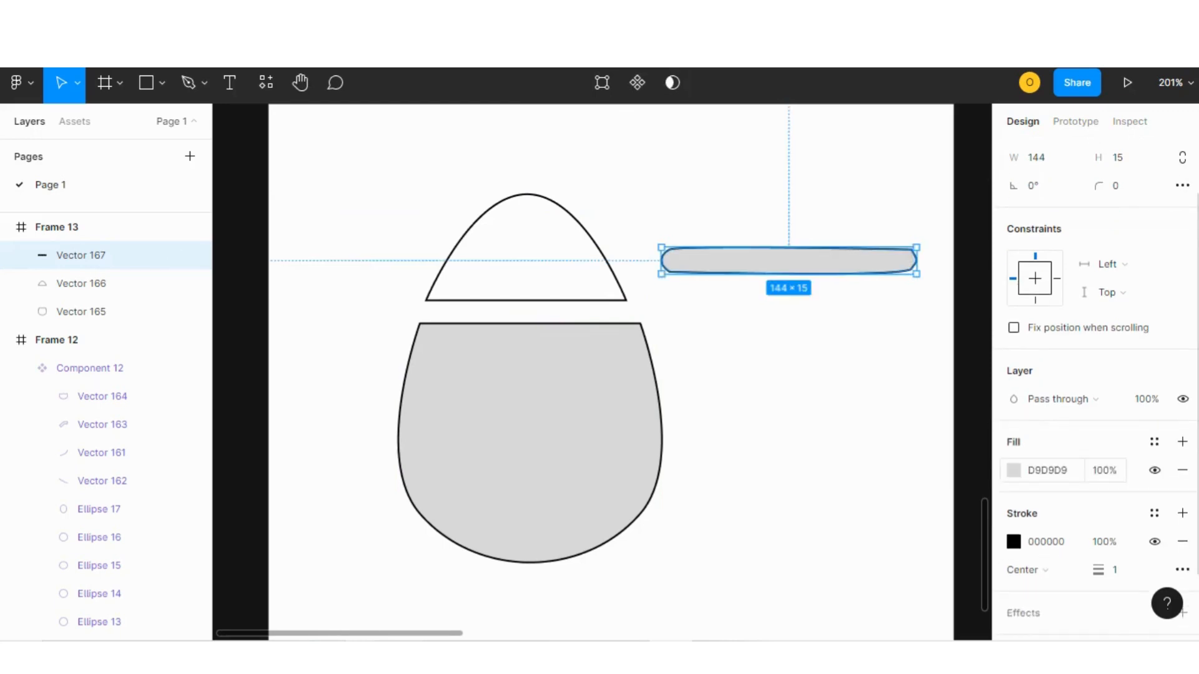
{"action": "left_click", "coordinate": [1014, 470]}
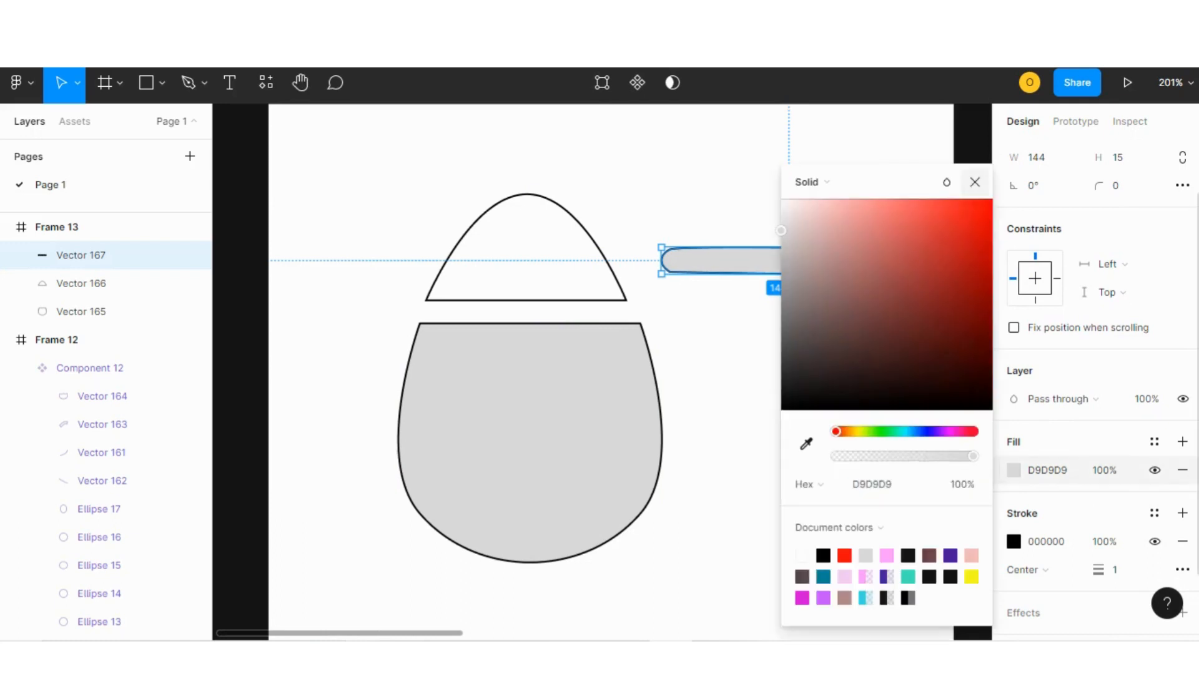
{"action": "left_click", "coordinate": [975, 183]}
{"action": "left_click_drag", "start_coordinate": [789, 261], "coordinate": [530, 314]}
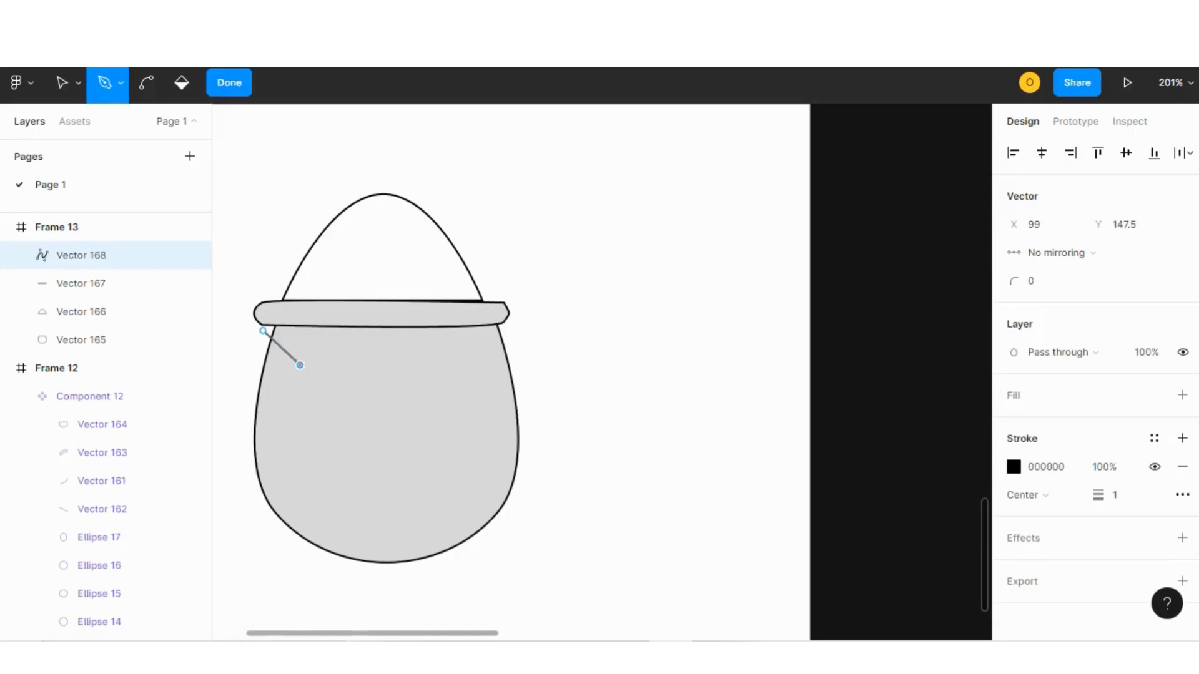
Finish a closed Pen shape with a zigzag top edge about 136.5 × 90 over the pot body.
{"action": "left_click", "coordinate": [300, 365]}
{"action": "left_click", "coordinate": [337, 341]}
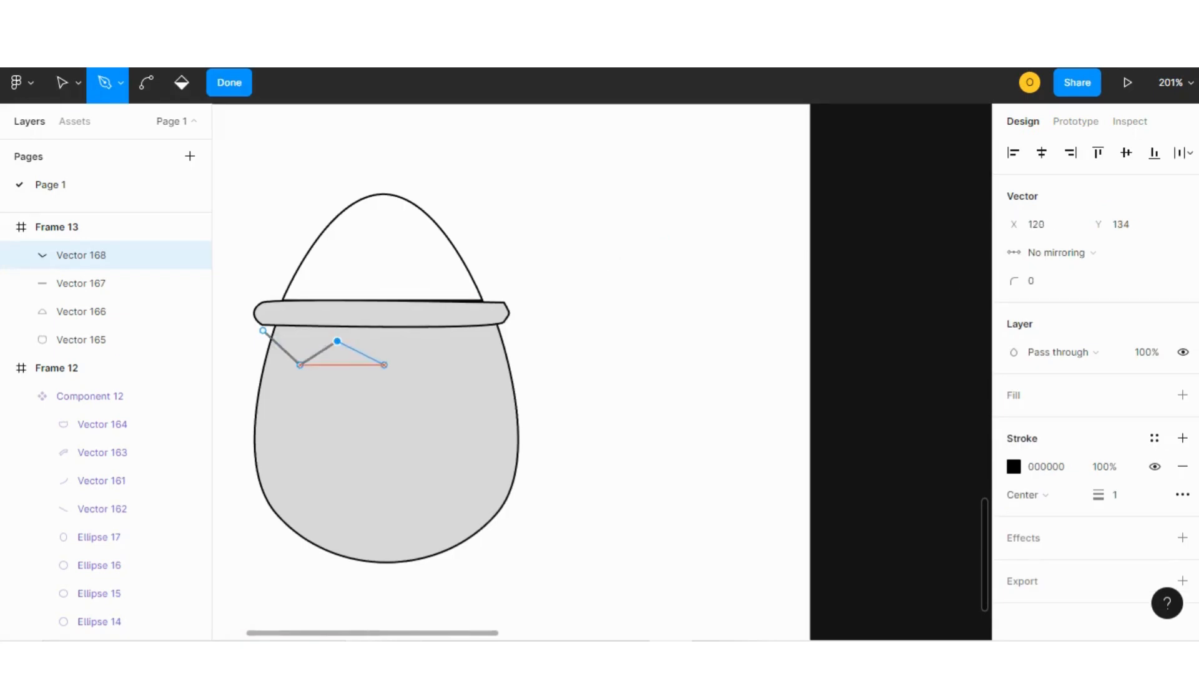
{"action": "left_click", "coordinate": [384, 364]}
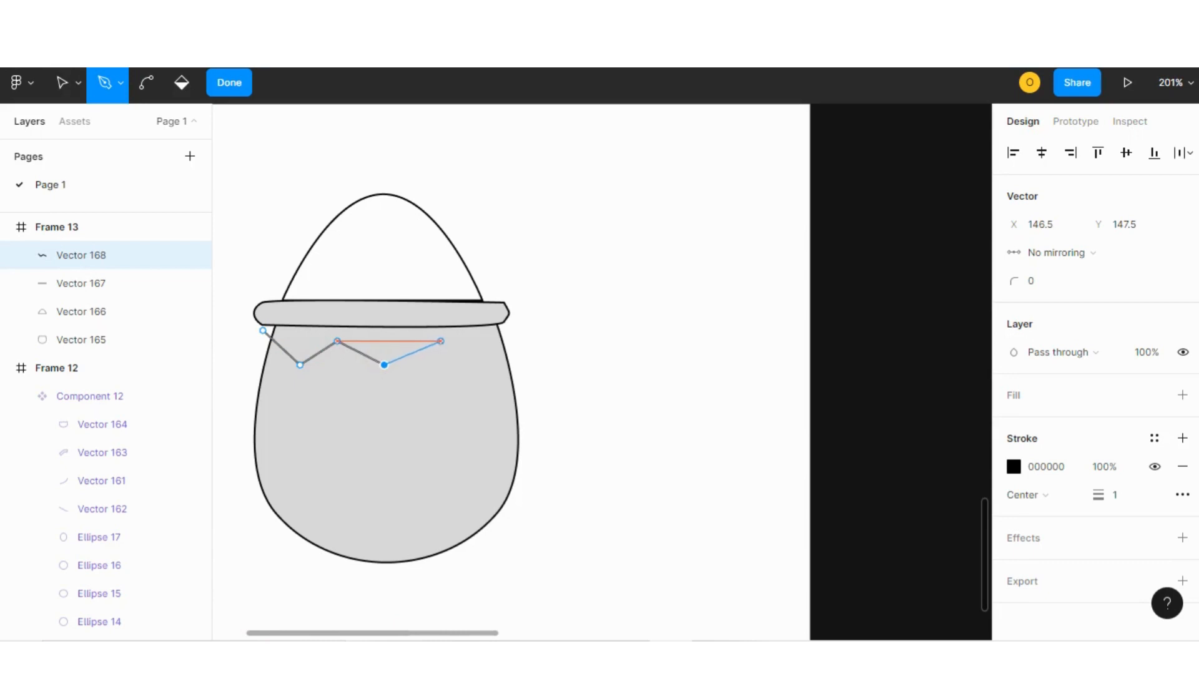
{"action": "left_click", "coordinate": [441, 341]}
{"action": "left_click", "coordinate": [465, 365]}
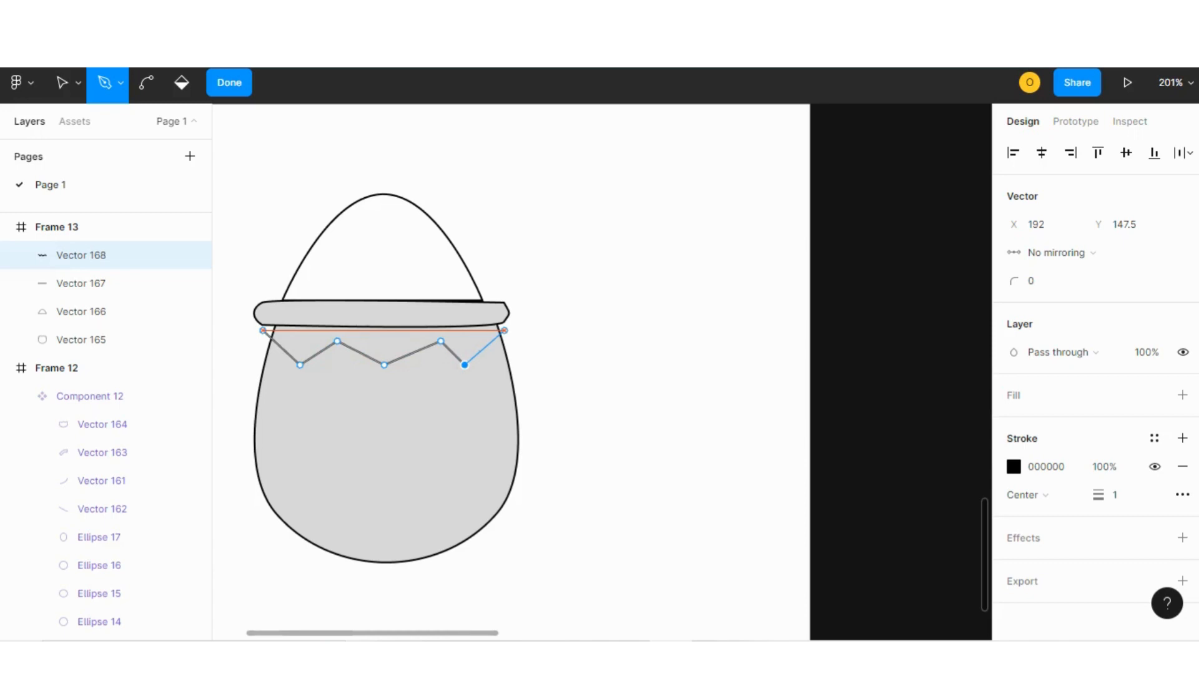
{"action": "left_click", "coordinate": [504, 331]}
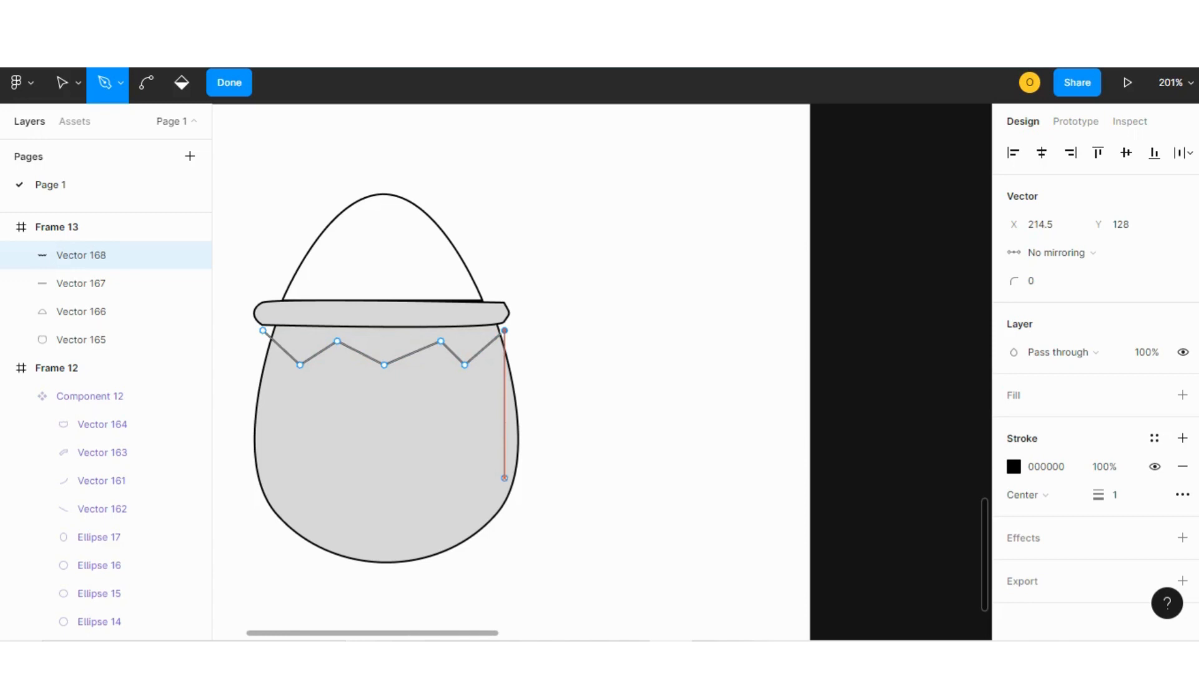
{"action": "left_click", "coordinate": [505, 488]}
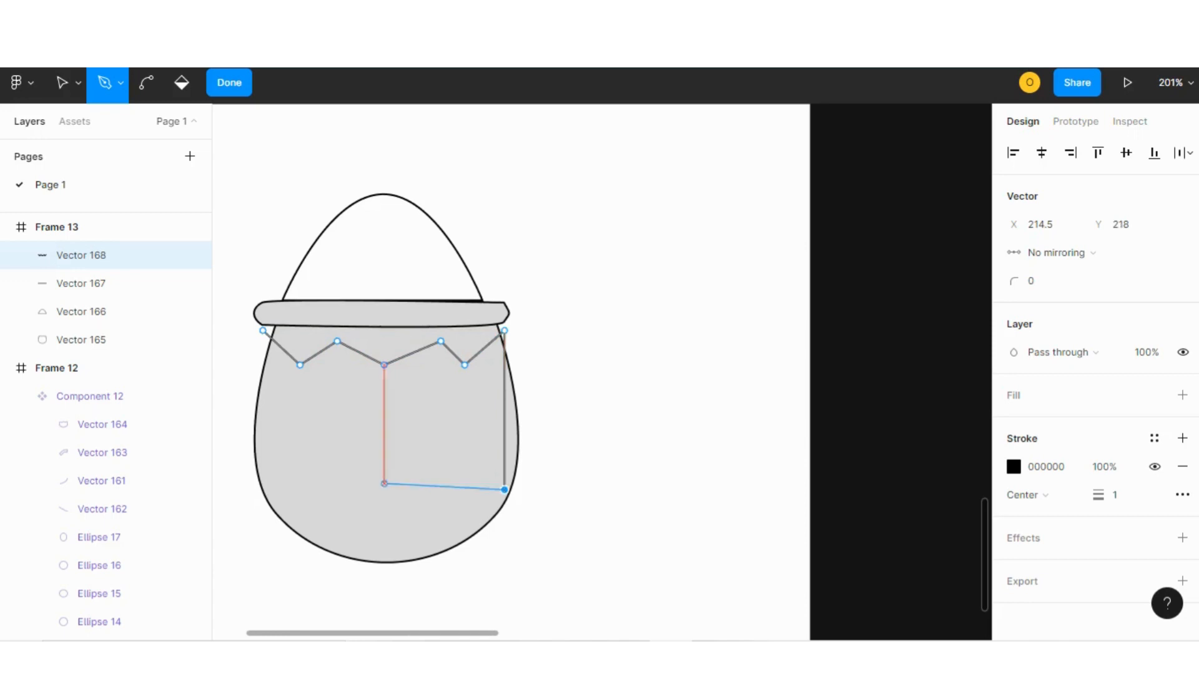
{"action": "left_click", "coordinate": [263, 490]}
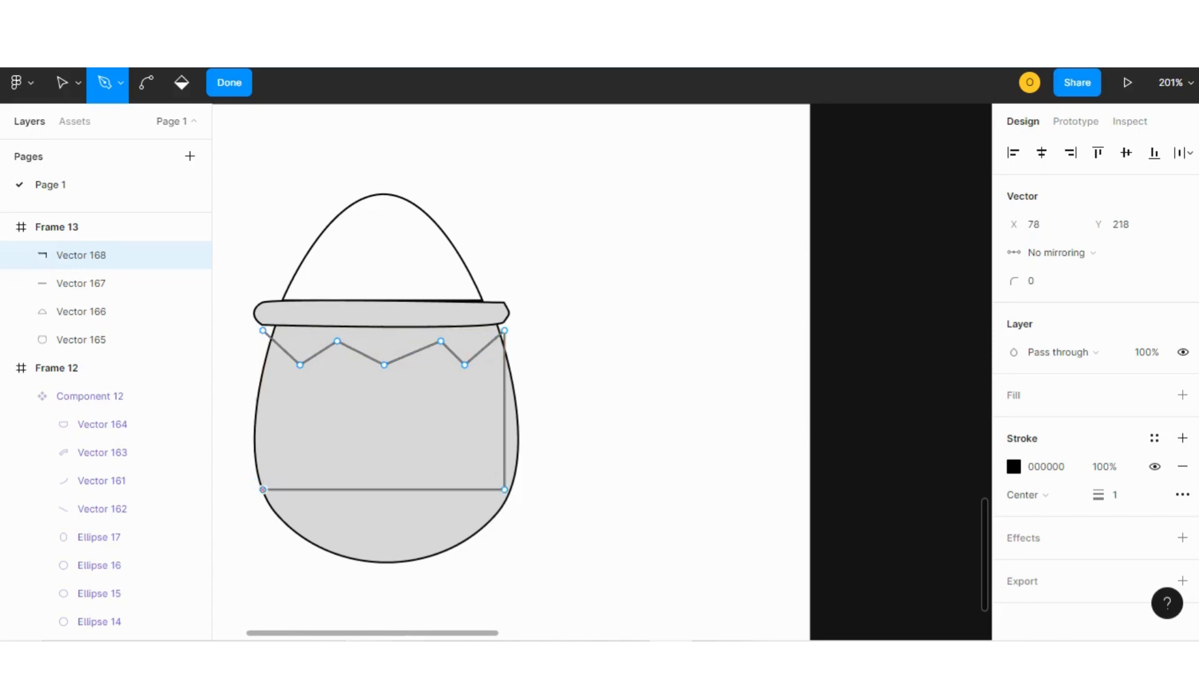
{"action": "left_click", "coordinate": [263, 330]}
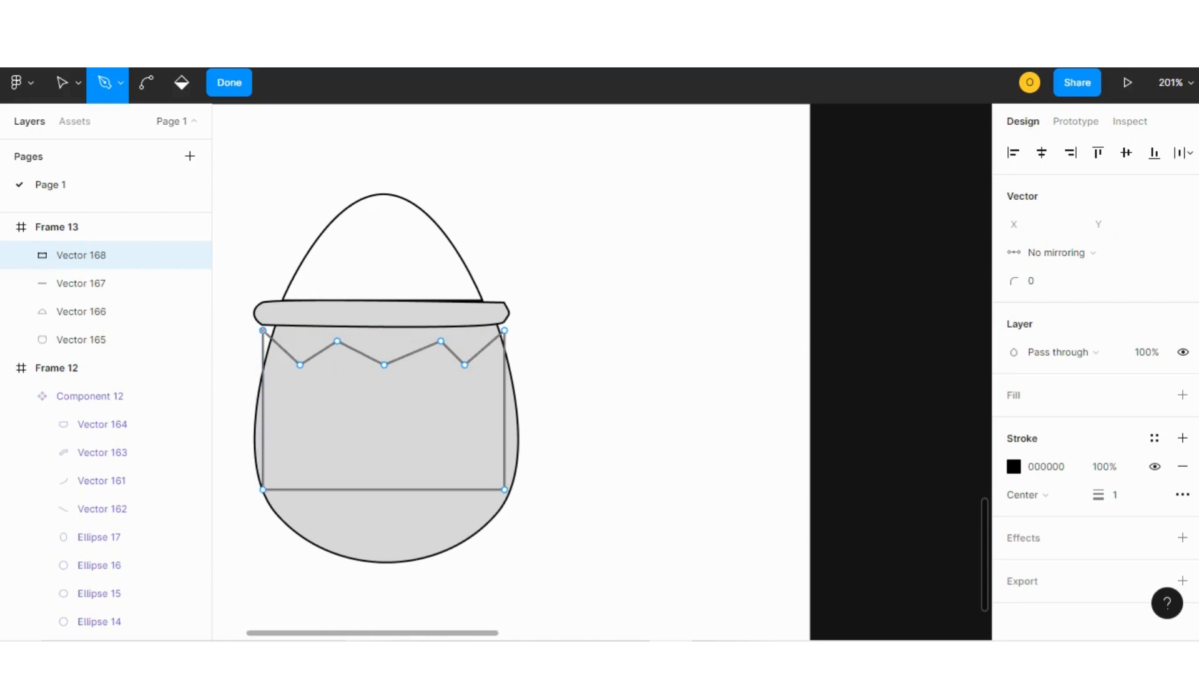
{"action": "left_click", "coordinate": [230, 82]}
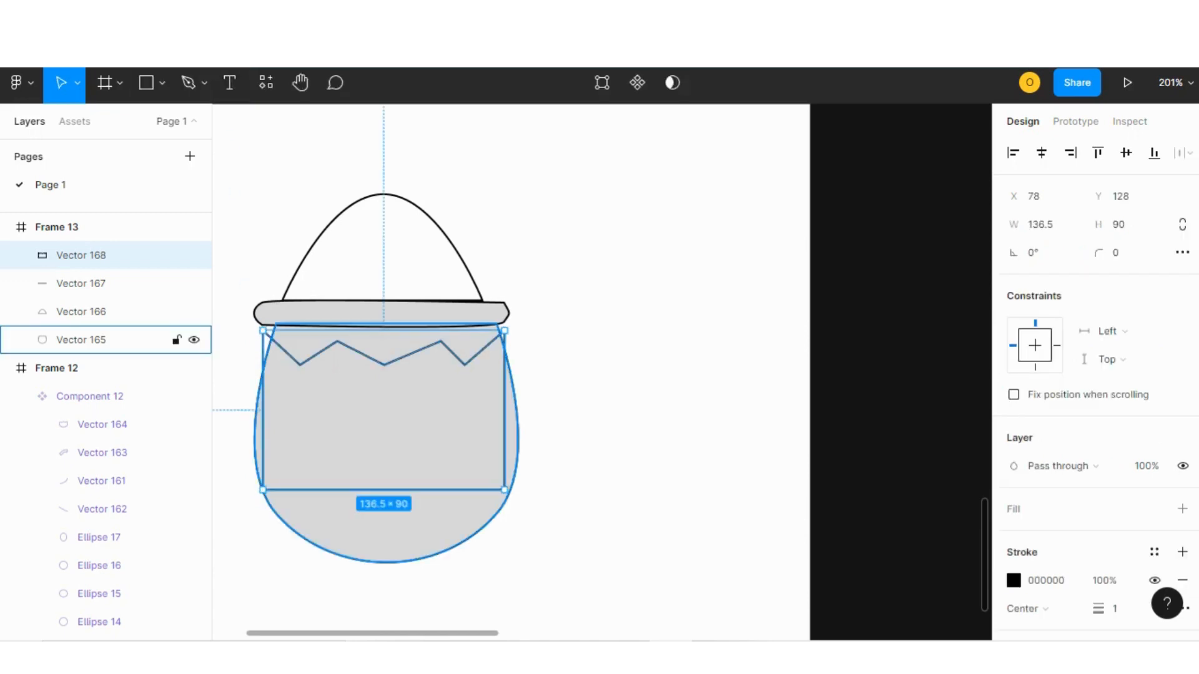
Move the zigzag shape aside and bend its zigzag points into a wavy top edge with the Bend tool.
{"action": "left_click_drag", "start_coordinate": [383, 415], "coordinate": [662, 458]}
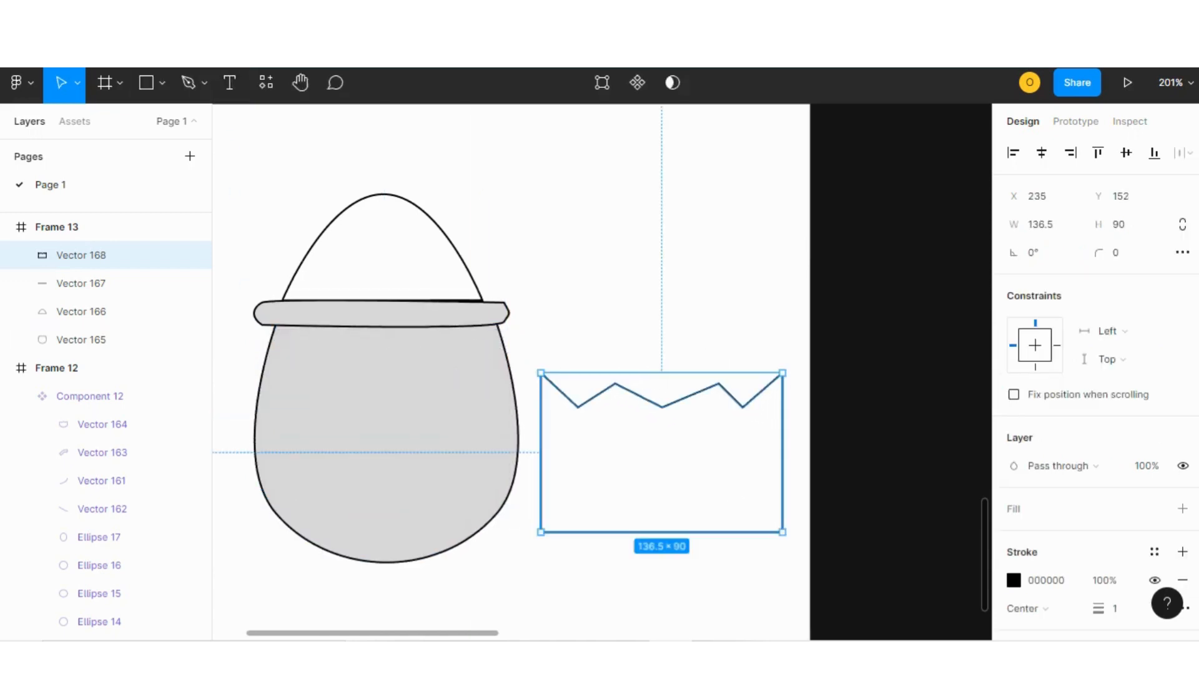
{"action": "key", "text": "Return"}
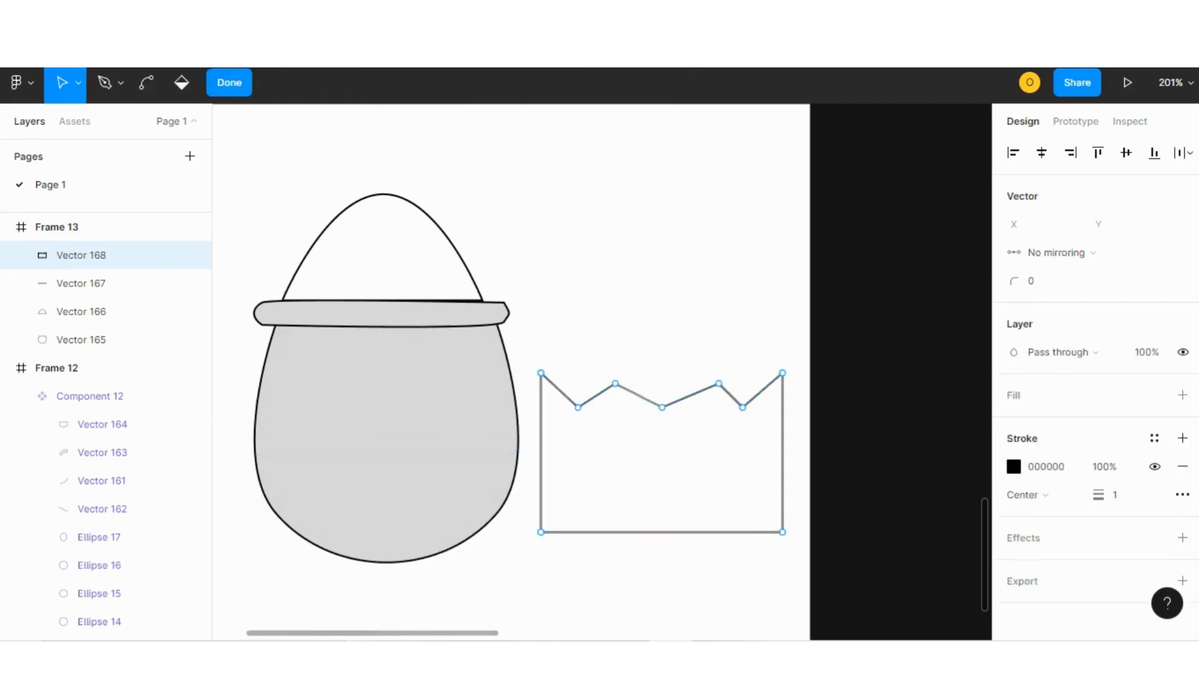
{"action": "key", "text": "ctrl"}
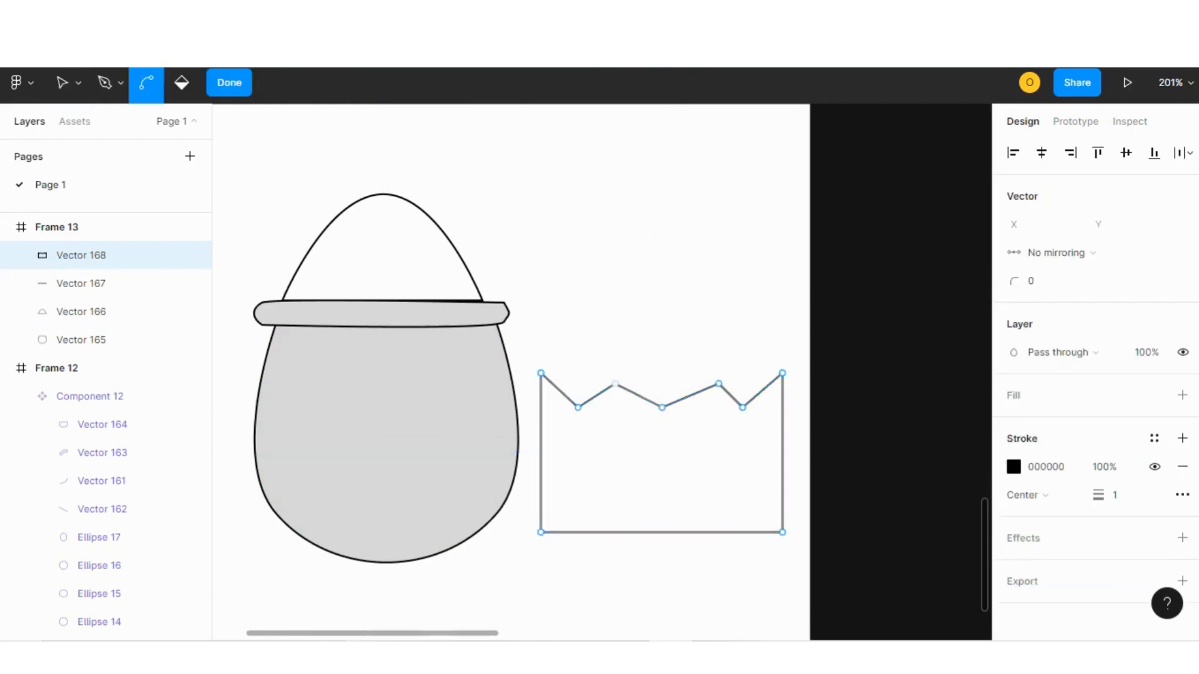
{"action": "left_click_drag", "start_coordinate": [578, 407], "coordinate": [601, 408]}
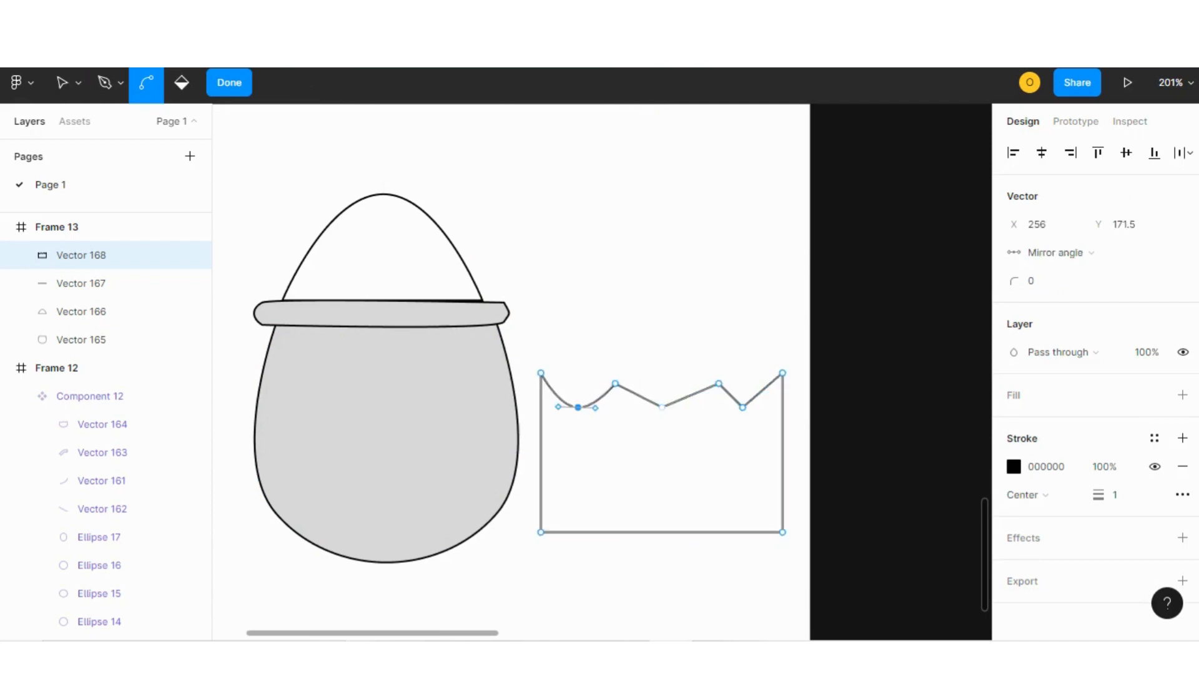
{"action": "left_click", "coordinate": [662, 408]}
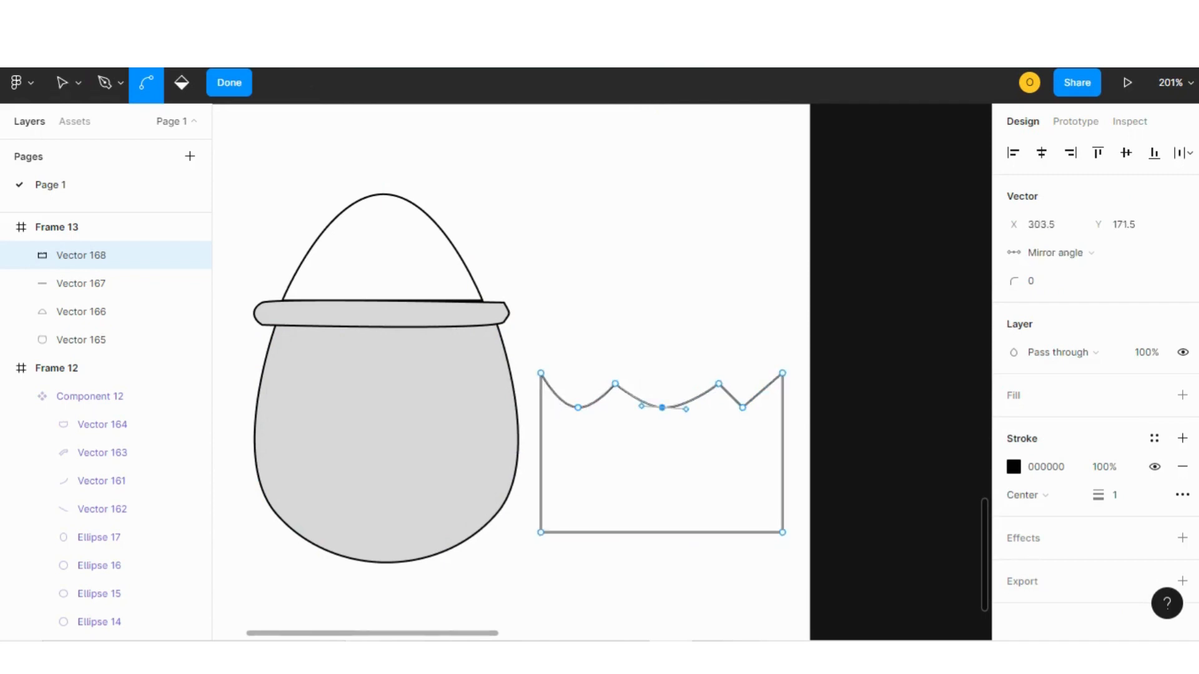
{"action": "left_click", "coordinate": [615, 384]}
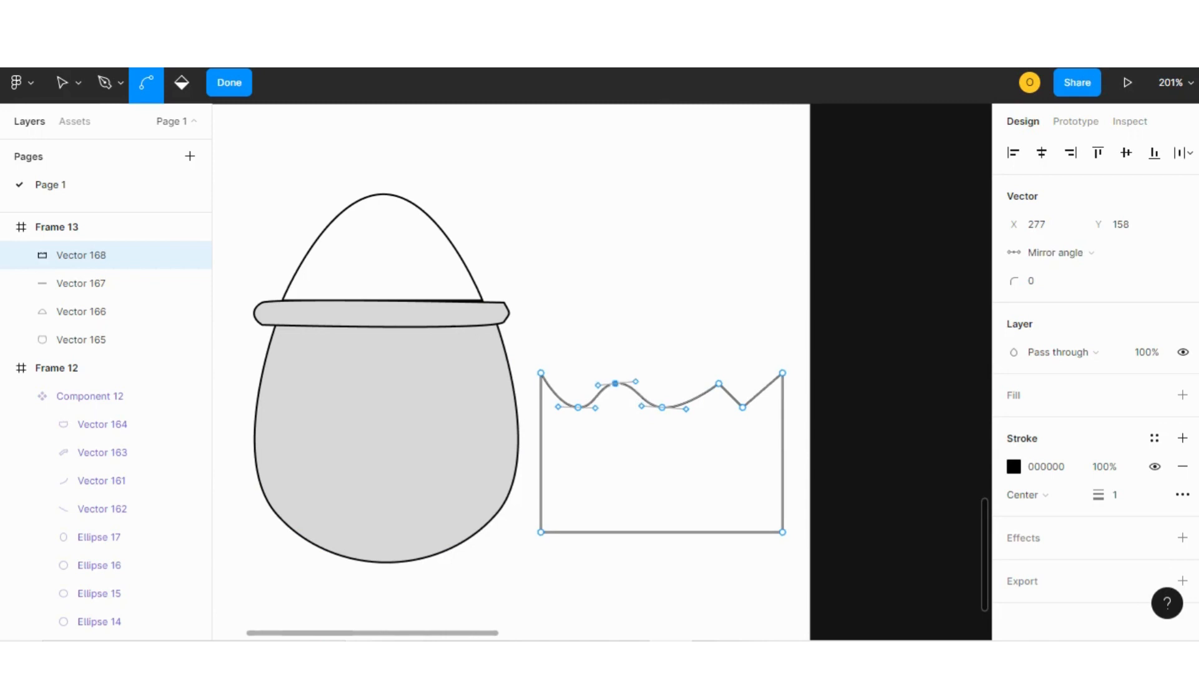
{"action": "left_click", "coordinate": [742, 407]}
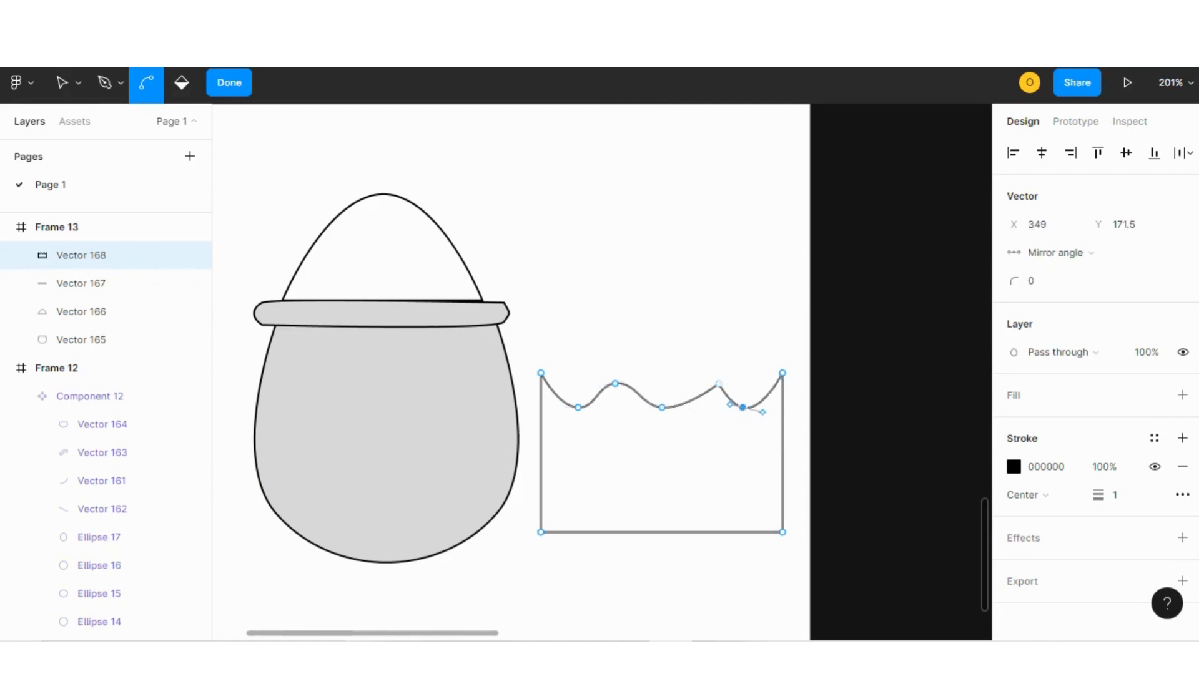
{"action": "left_click", "coordinate": [718, 384]}
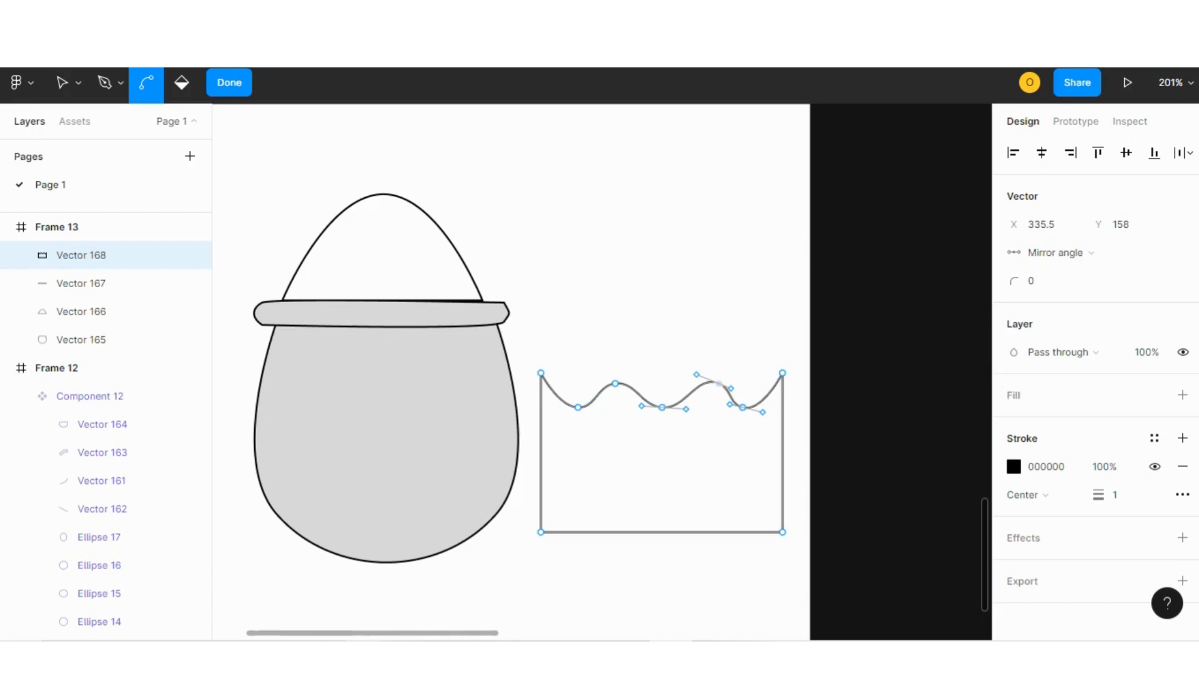
Bend the shape's bottom corners into a rounded bowl about 153.7 × 123.38.
{"action": "left_click", "coordinate": [541, 373]}
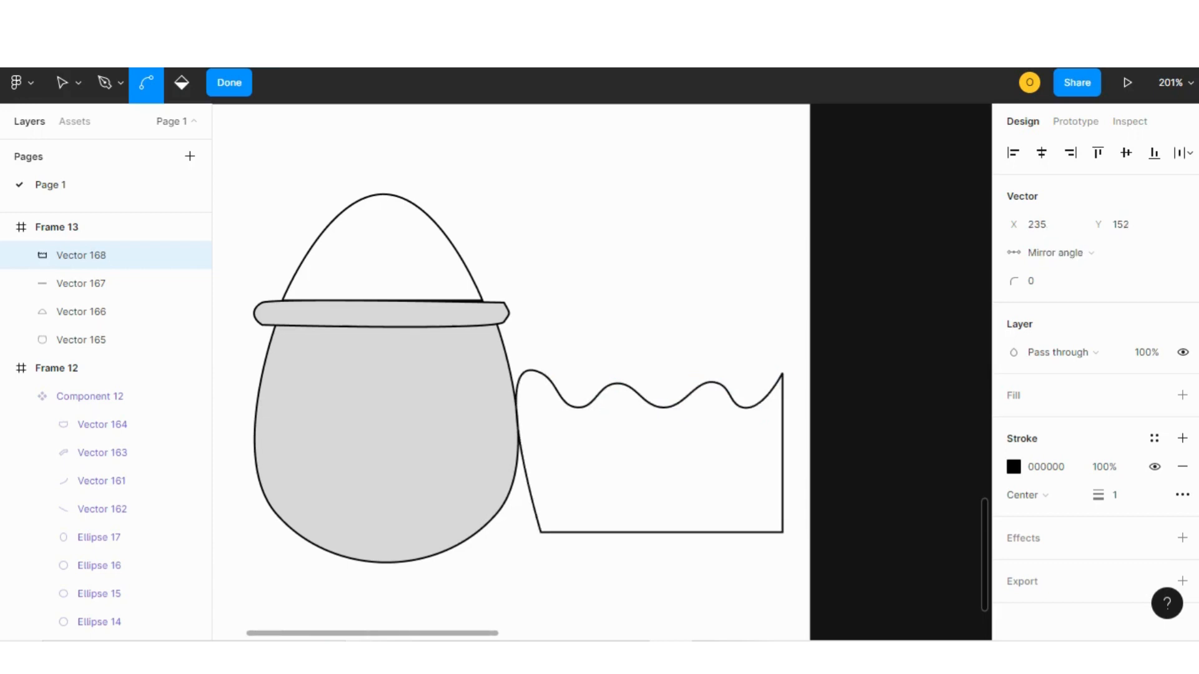
{"action": "key", "text": "ctrl+z"}
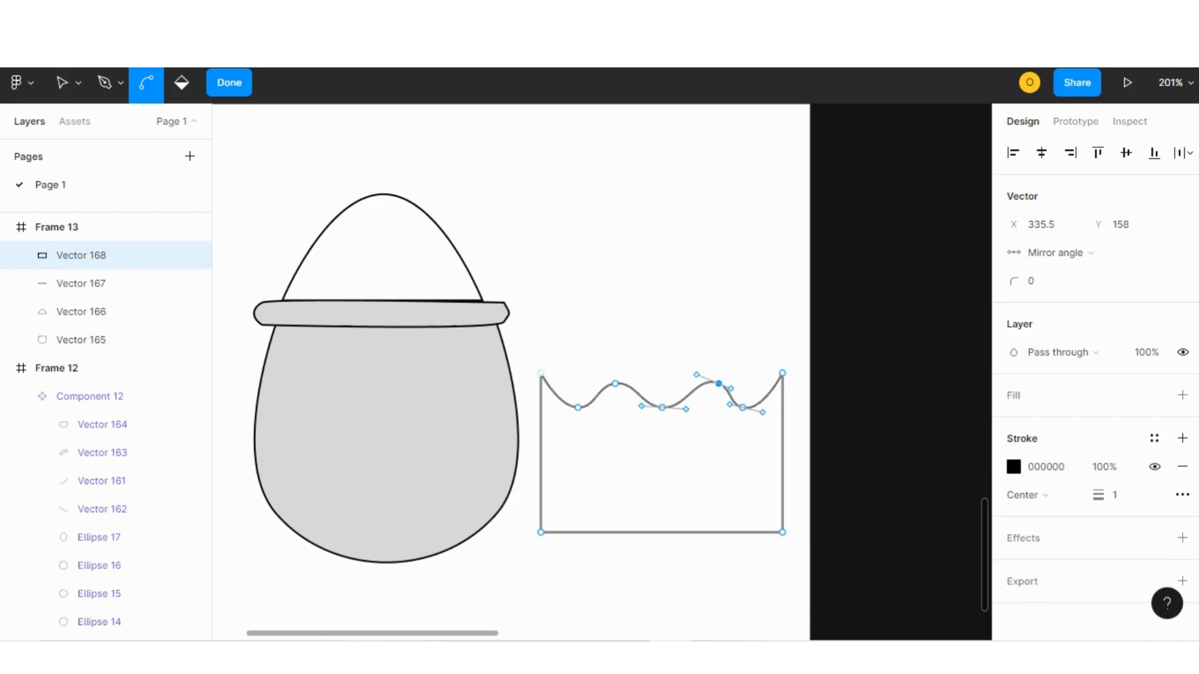
{"action": "left_click", "coordinate": [540, 532]}
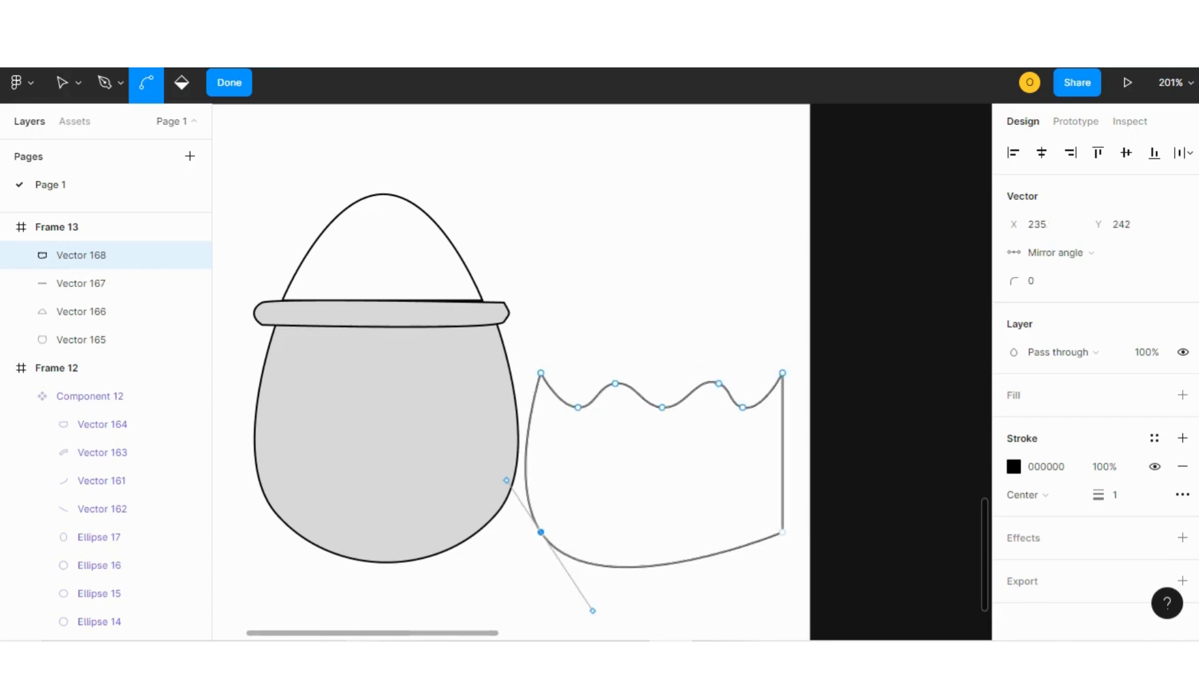
{"action": "left_click", "coordinate": [783, 532]}
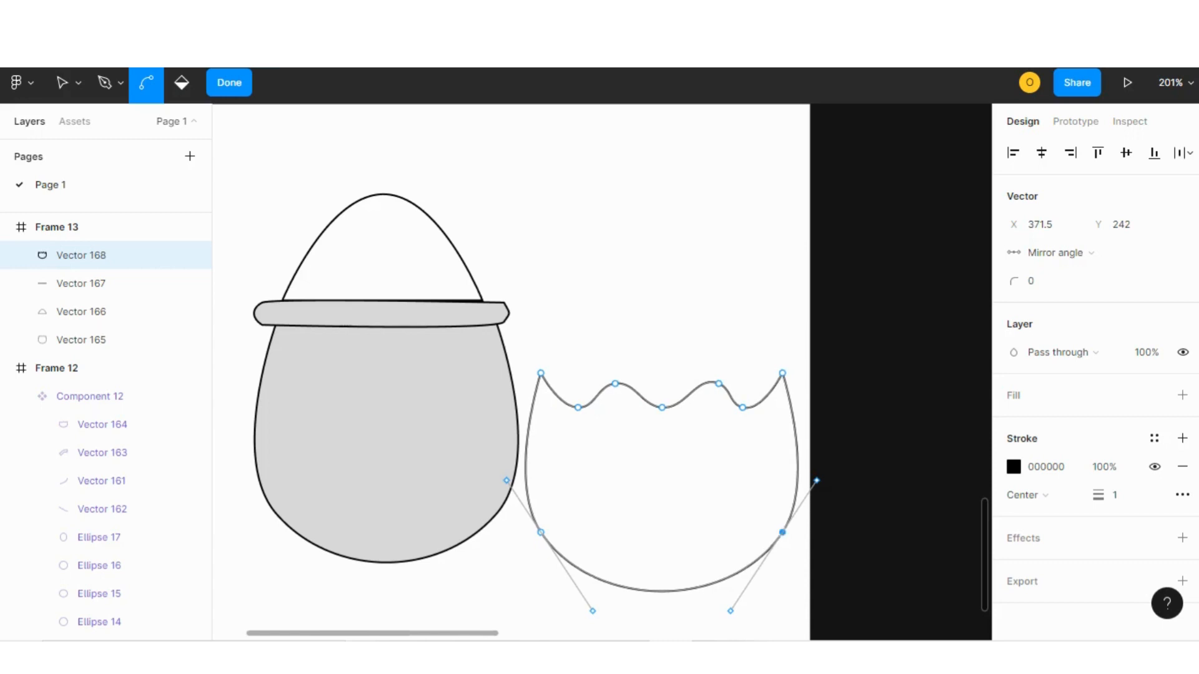
{"action": "left_click", "coordinate": [229, 82]}
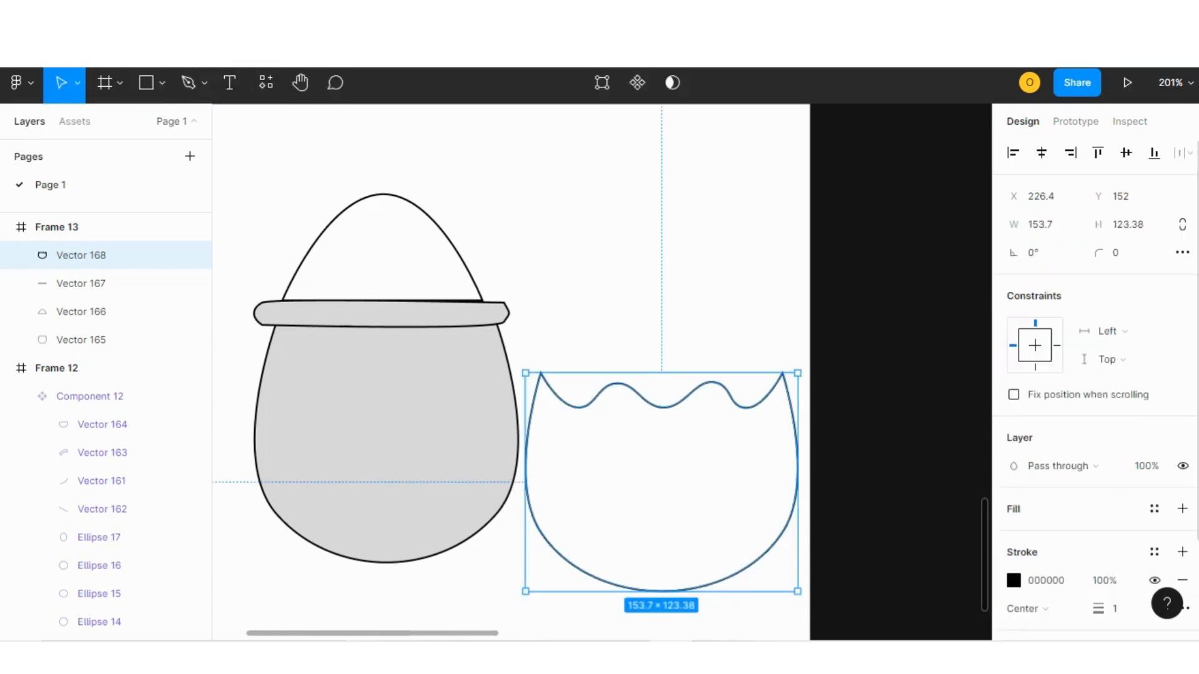
Fill the wavy bowl shape with light blue 3FDAE3 at 19% opacity.
{"action": "left_click", "coordinate": [1182, 509]}
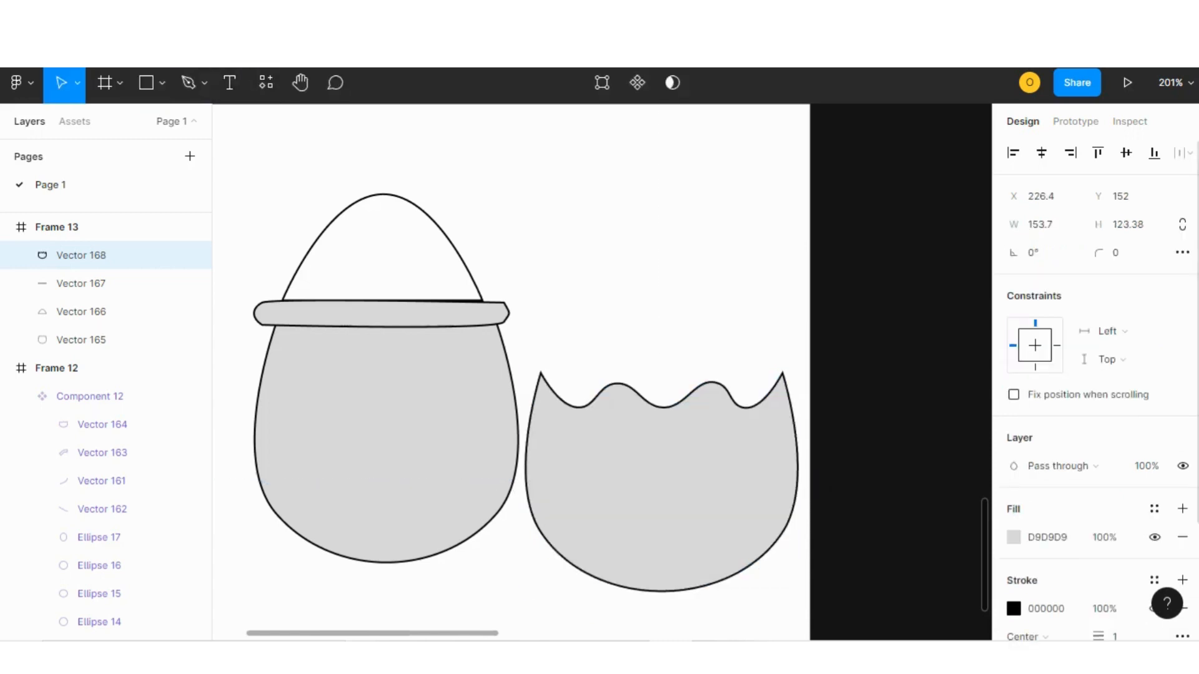
{"action": "left_click", "coordinate": [1014, 538]}
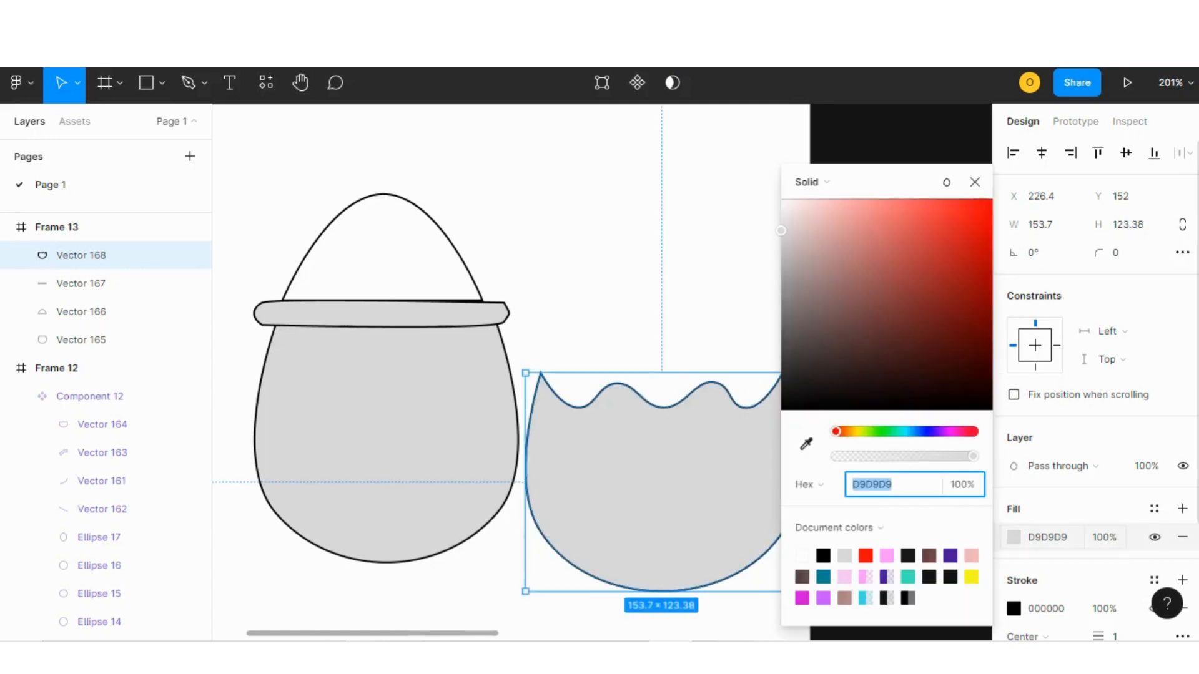
{"action": "type", "text": "3FE3BC"}
{"action": "key", "text": "Return"}
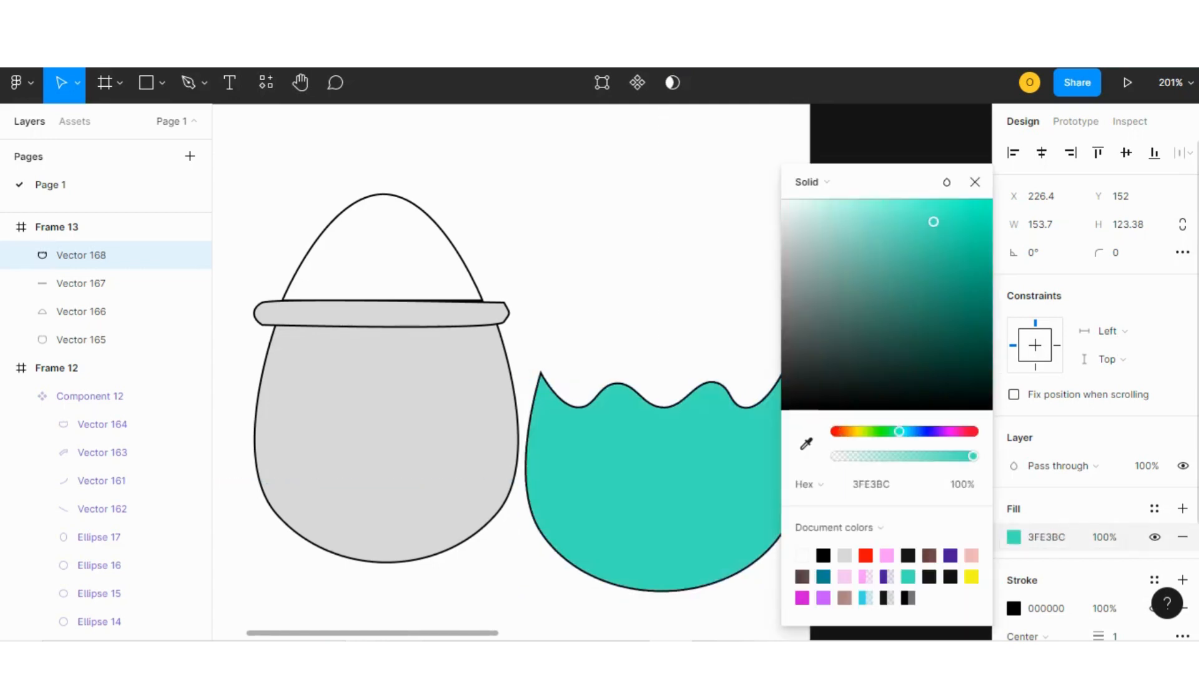
{"action": "left_click", "coordinate": [865, 599]}
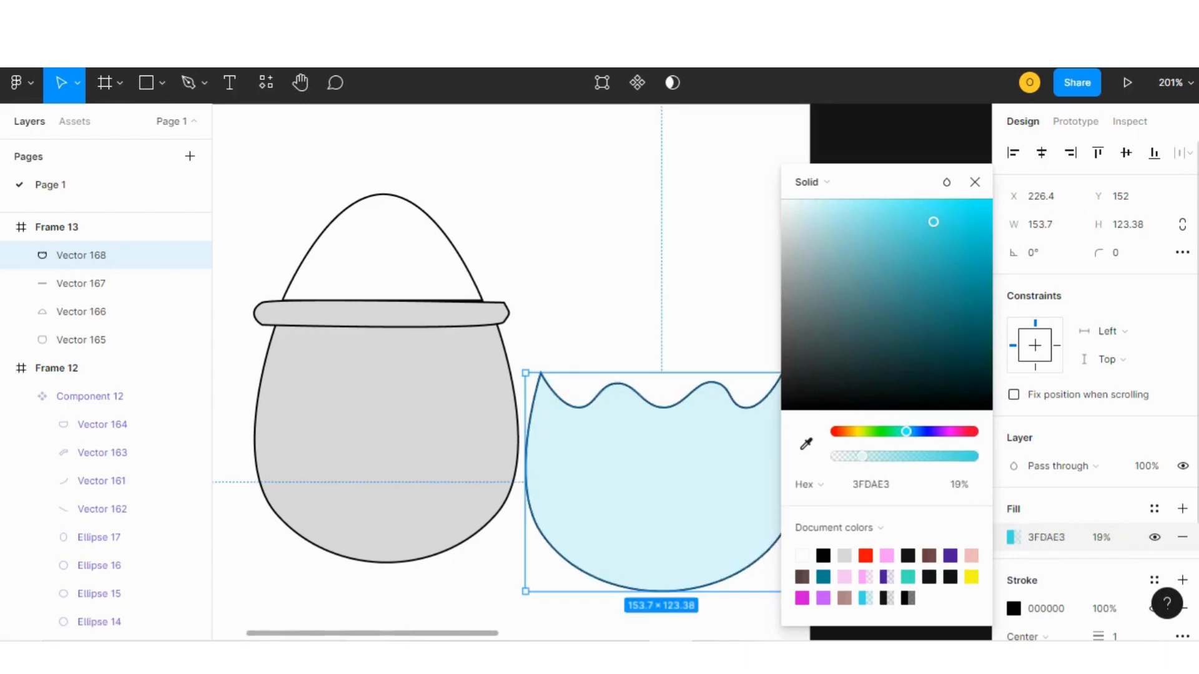
{"action": "left_click", "coordinate": [975, 182]}
Place the blue shape over the pot body and resize it to about 149 × 123.
{"action": "mouse_move", "coordinate": [662, 487]}
{"action": "left_mouse_down"}
{"action": "mouse_move", "coordinate": [585, 459]}
{"action": "mouse_move", "coordinate": [393, 459]}
{"action": "left_mouse_up"}
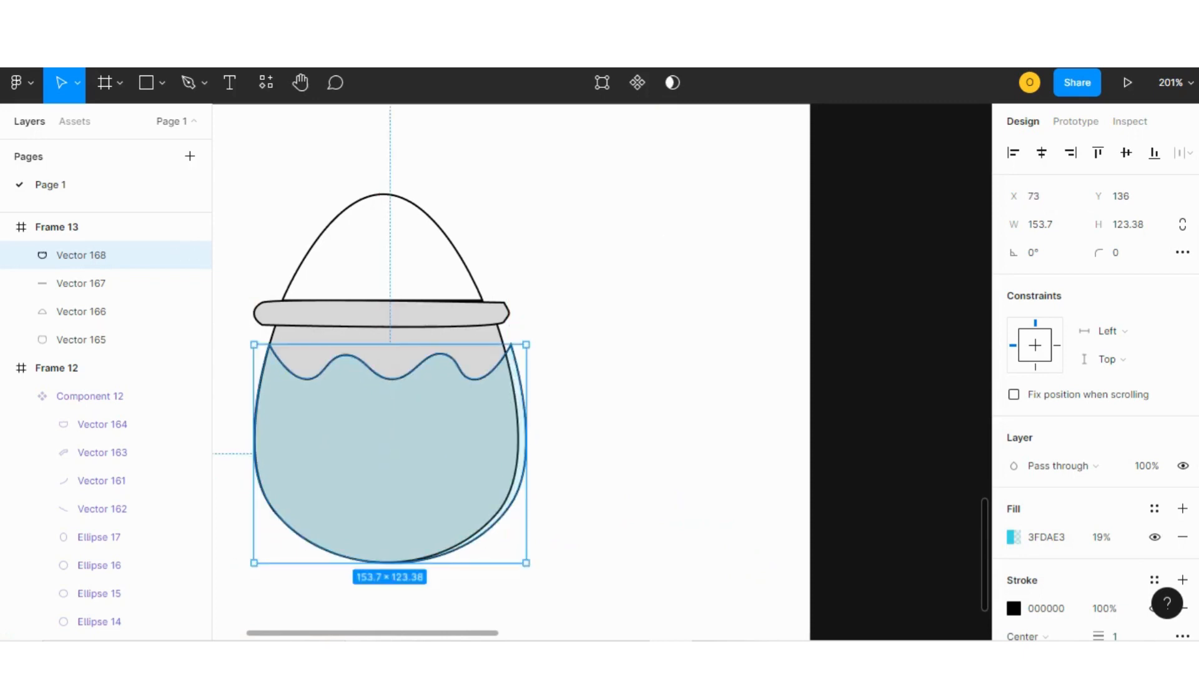
{"action": "left_click_drag", "start_coordinate": [527, 564], "coordinate": [518, 563]}
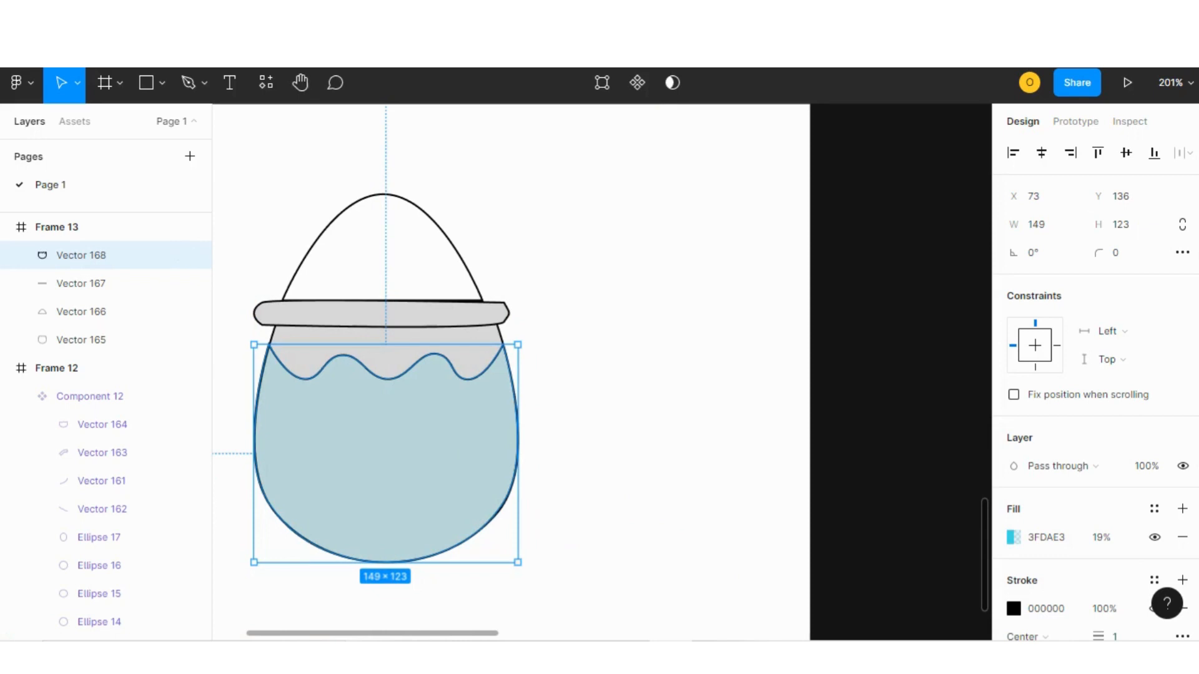
{"action": "left_click_drag", "start_coordinate": [386, 344], "coordinate": [385, 374]}
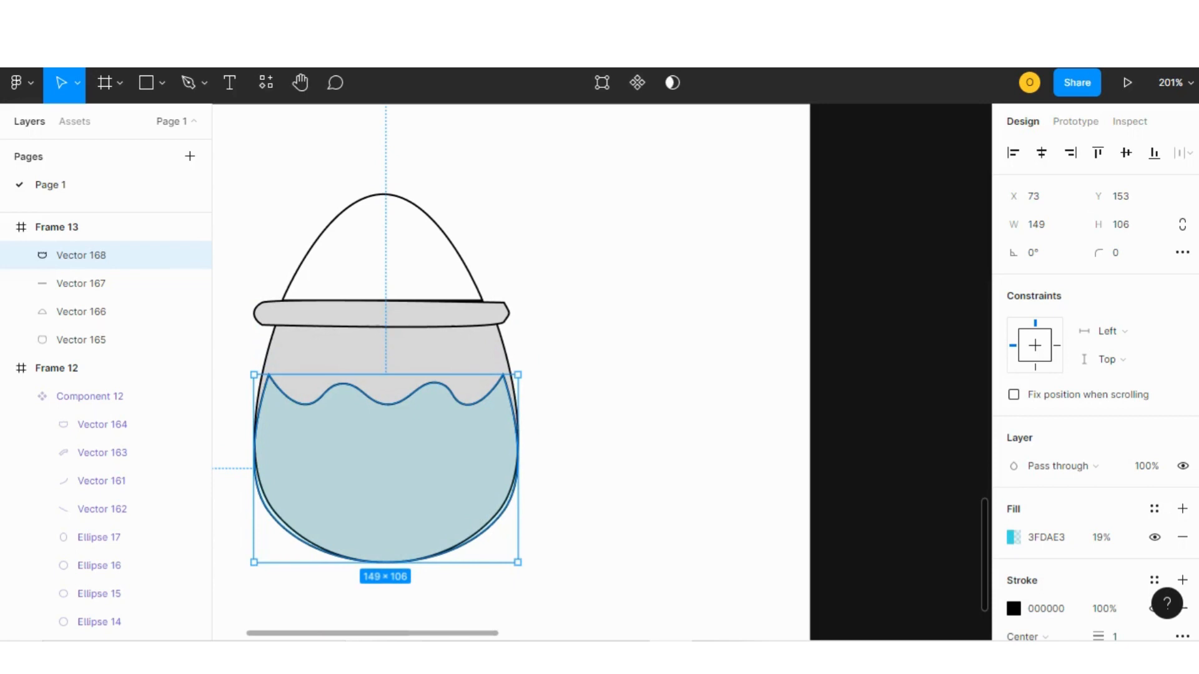
{"action": "left_click_drag", "start_coordinate": [518, 469], "coordinate": [509, 469]}
{"action": "key", "text": "ctrl+z"}
{"action": "key", "text": "ctrl+z"}
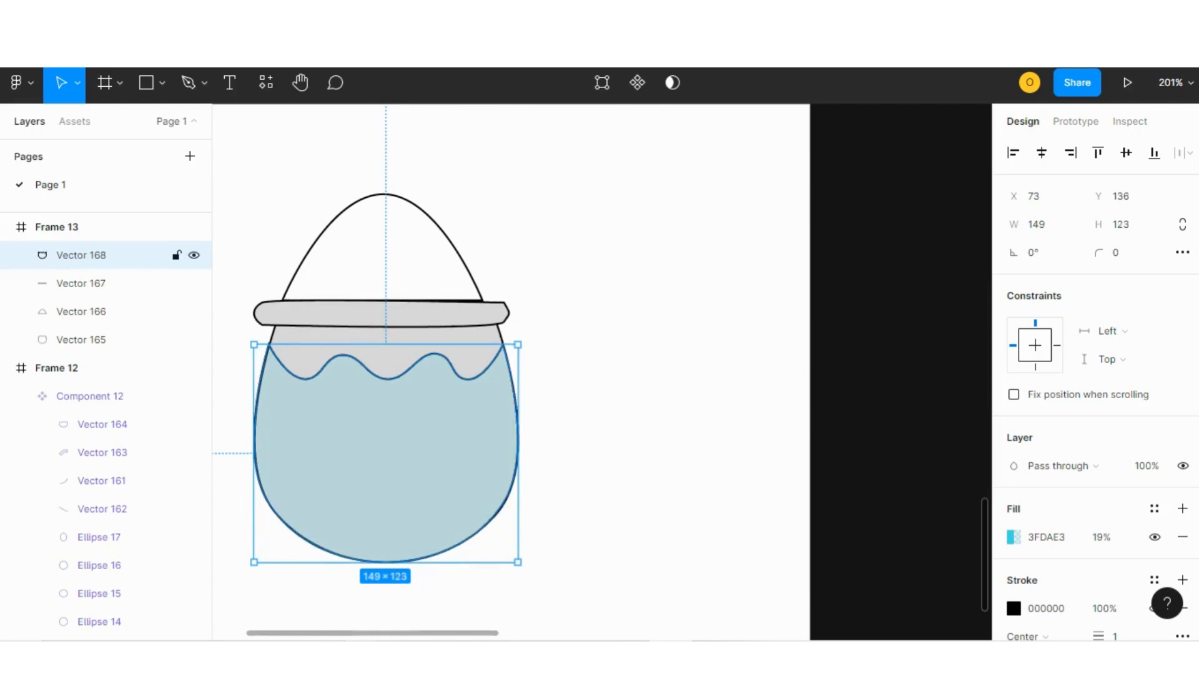
{"action": "key", "text": "Escape"}
{"action": "scroll", "coordinate": [602, 372], "scroll_direction": "left", "scroll_amount": 1}
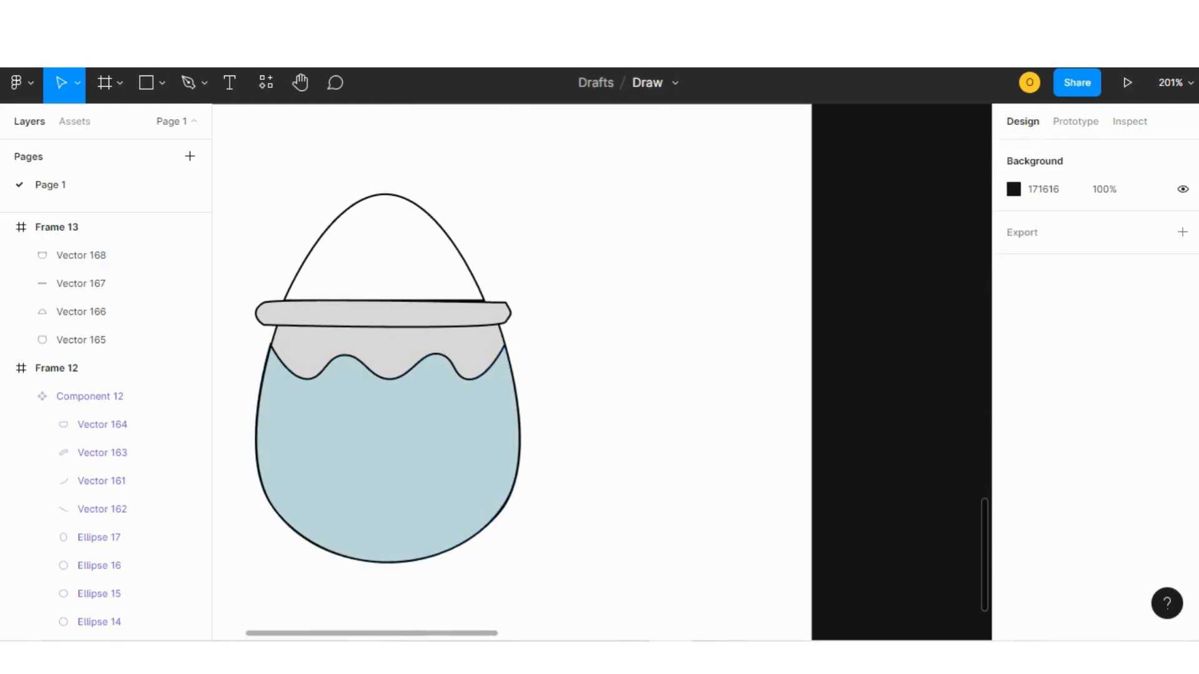
{"action": "scroll", "coordinate": [602, 372], "scroll_direction": "left", "scroll_amount": 3}
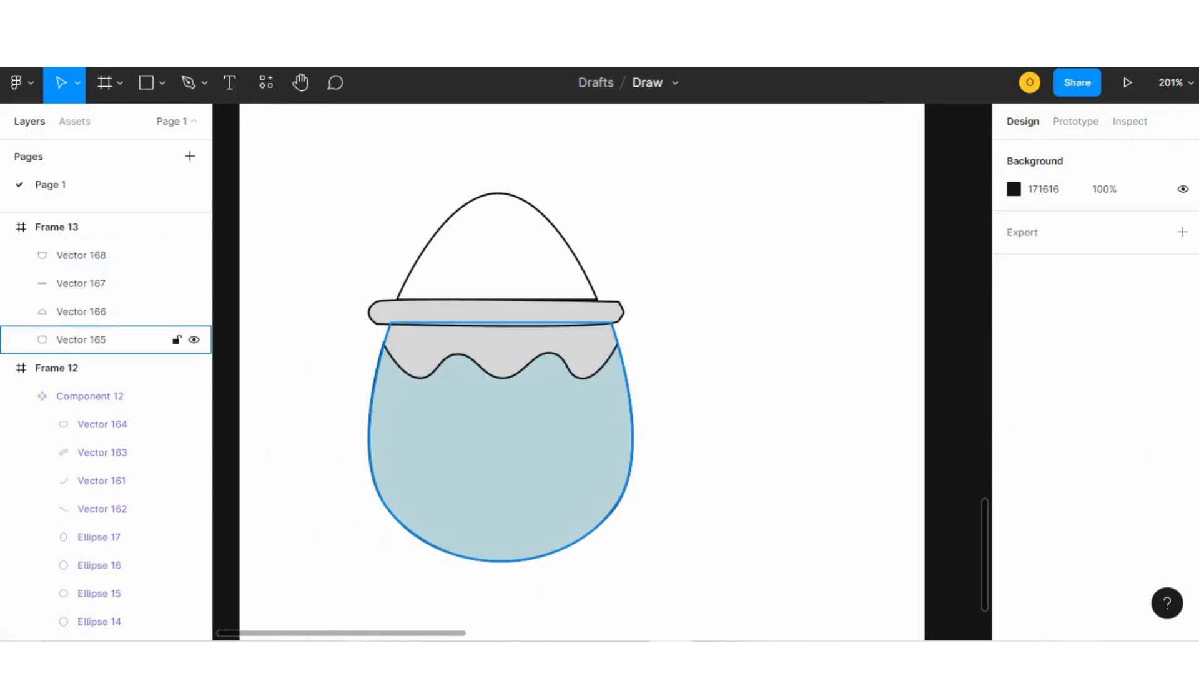
{"action": "left_click", "coordinate": [501, 350]}
{"action": "scroll", "coordinate": [600, 372], "scroll_direction": "right", "scroll_amount": 6}
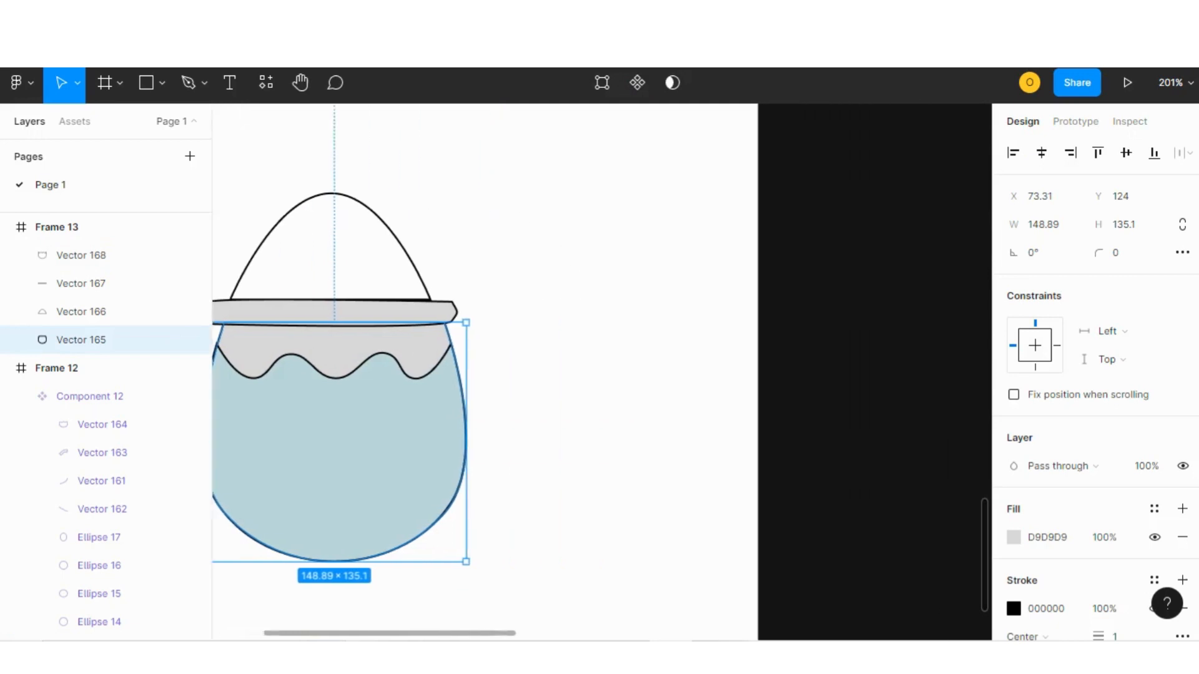
{"action": "scroll", "coordinate": [600, 373], "scroll_direction": "left", "scroll_amount": 4}
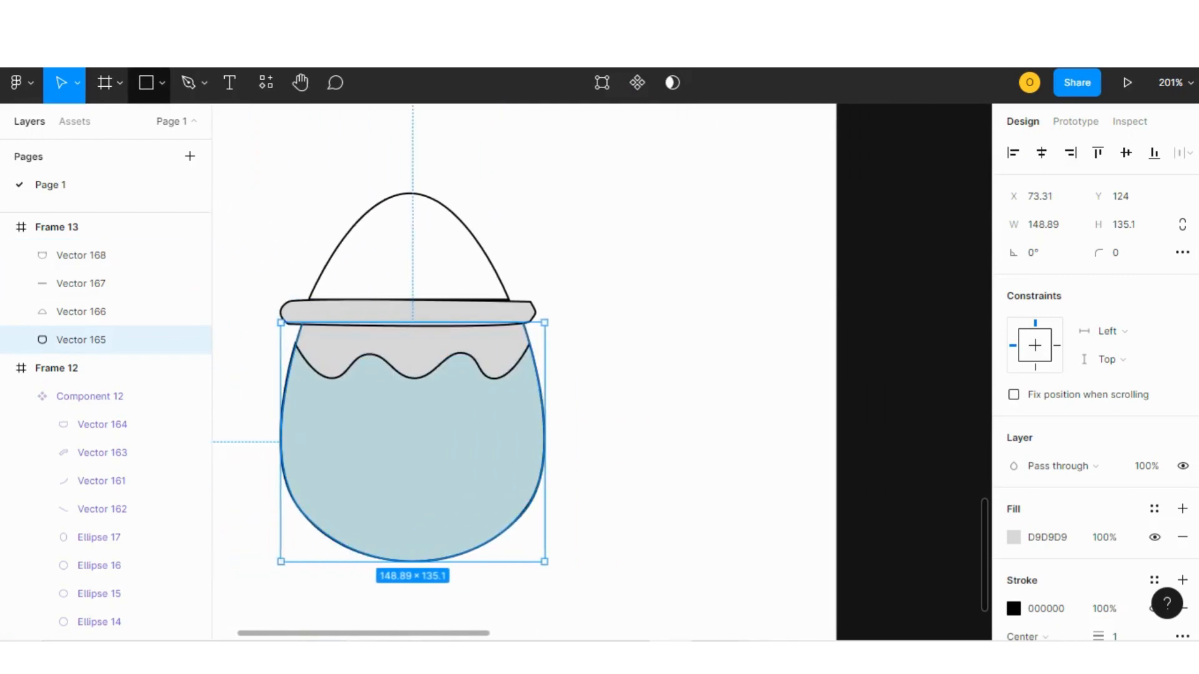
Draw a small circle about 22 × 21 beside the pot with the Ellipse tool.
{"action": "left_click", "coordinate": [162, 83]}
{"action": "left_click", "coordinate": [122, 188]}
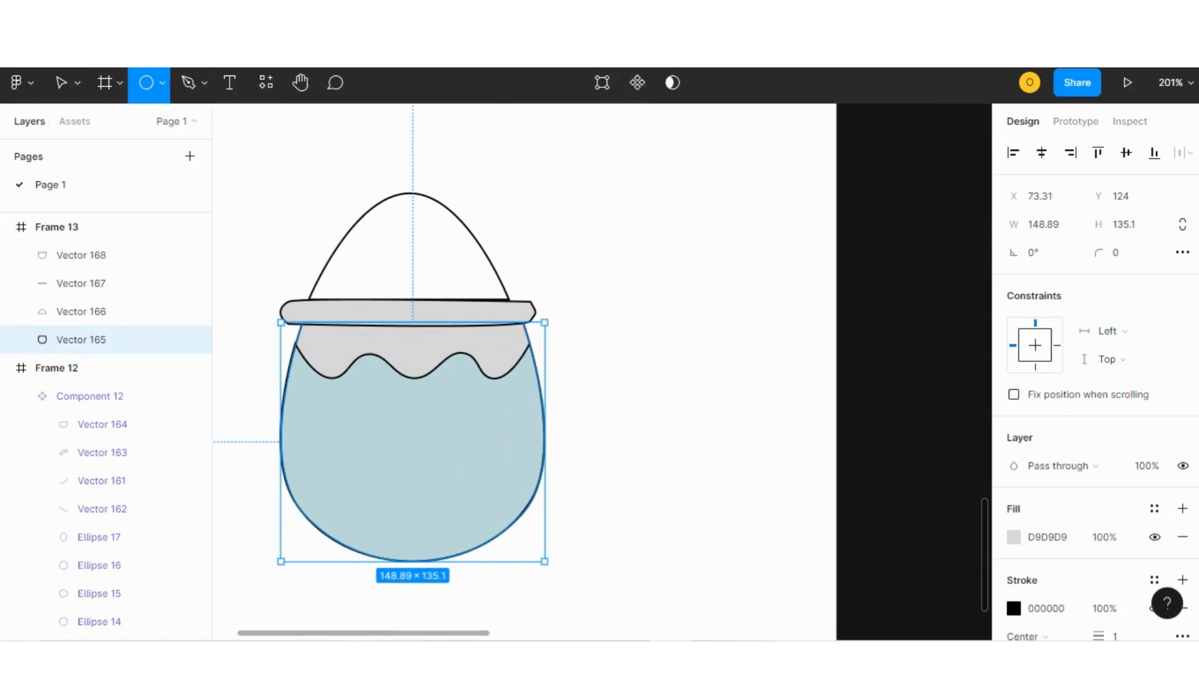
{"action": "scroll", "coordinate": [525, 372], "scroll_direction": "right", "scroll_amount": 1}
{"action": "left_click_drag", "start_coordinate": [575, 412], "coordinate": [613, 449]}
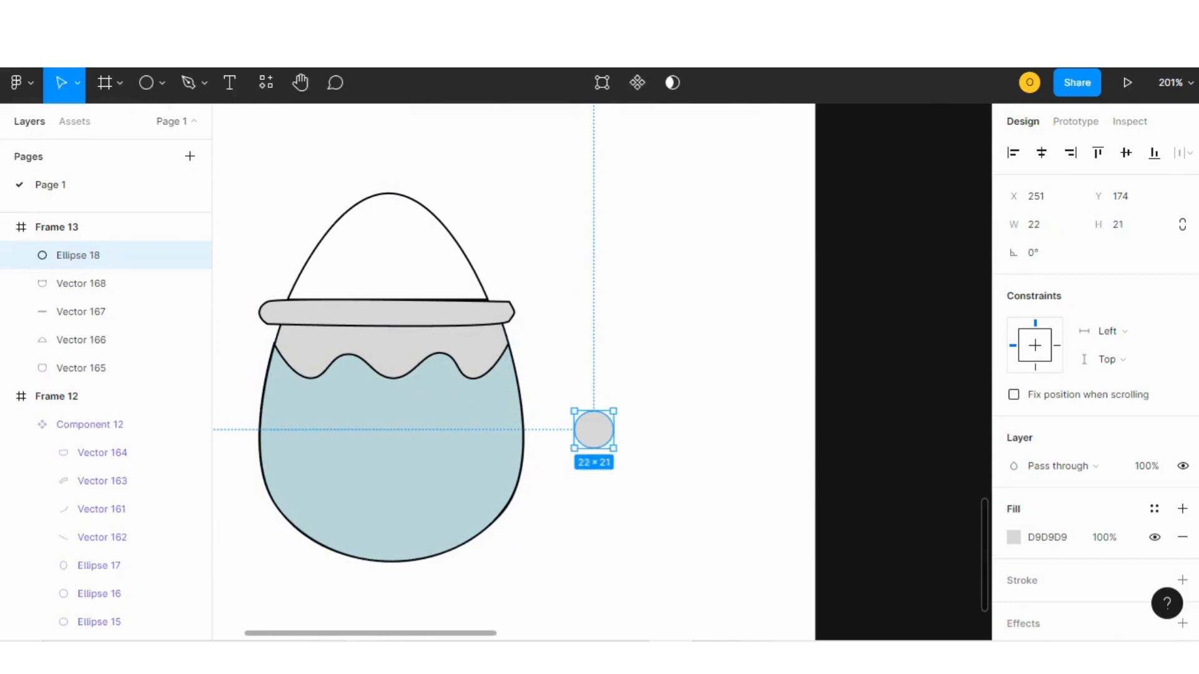
Fill the small circle with the dark brown document color 694141.
{"action": "left_click", "coordinate": [664, 437]}
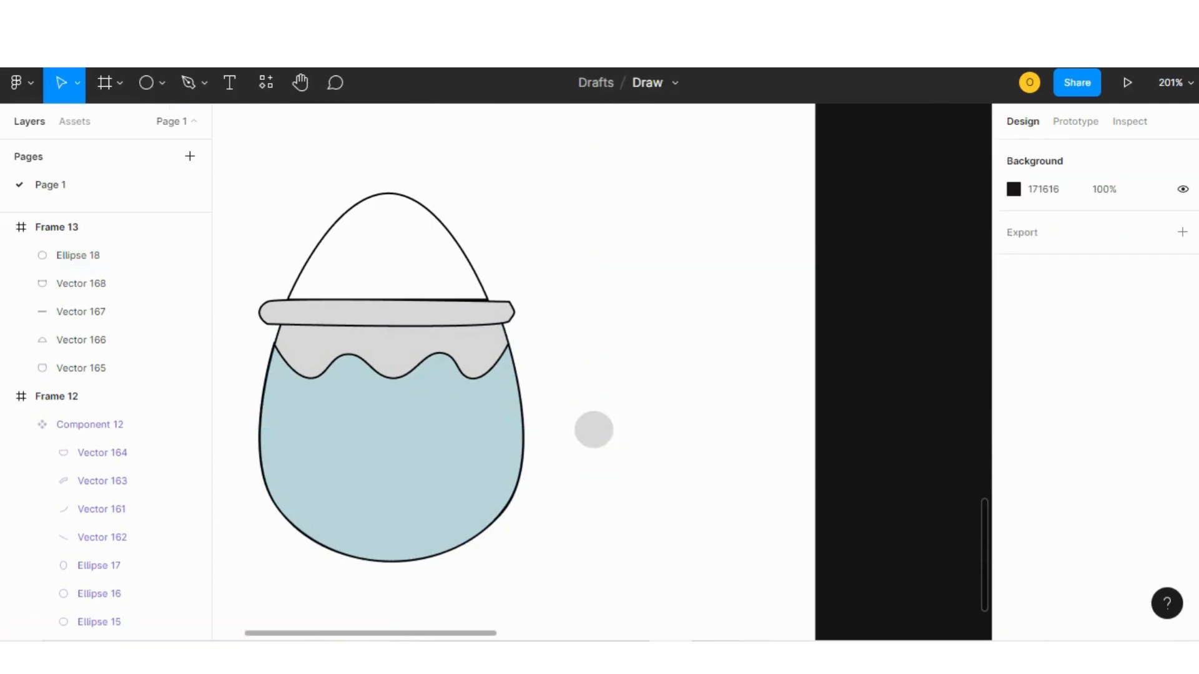
{"action": "left_click", "coordinate": [593, 430]}
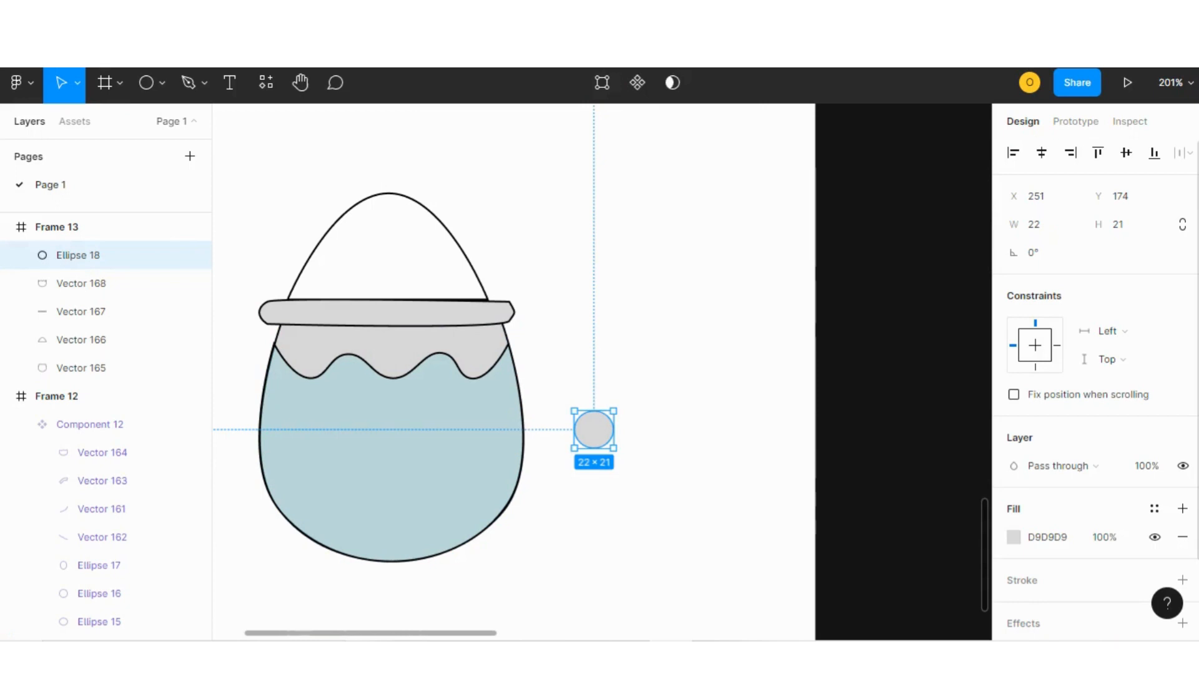
{"action": "left_click", "coordinate": [1014, 537]}
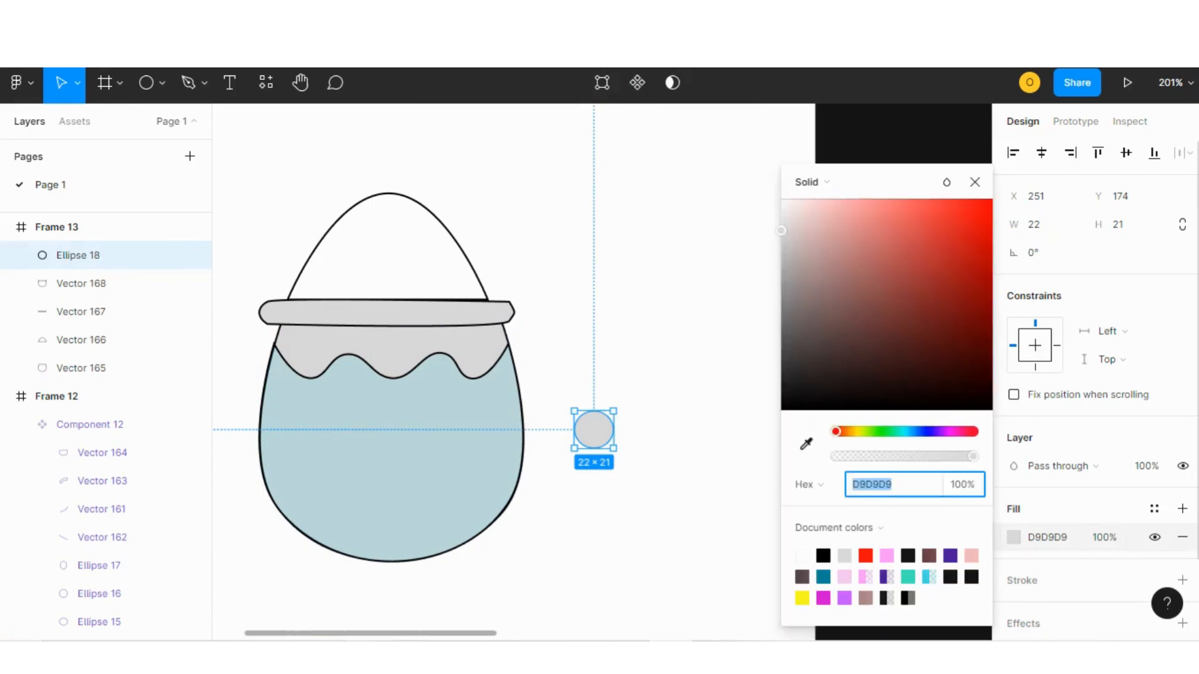
{"action": "left_click", "coordinate": [929, 556]}
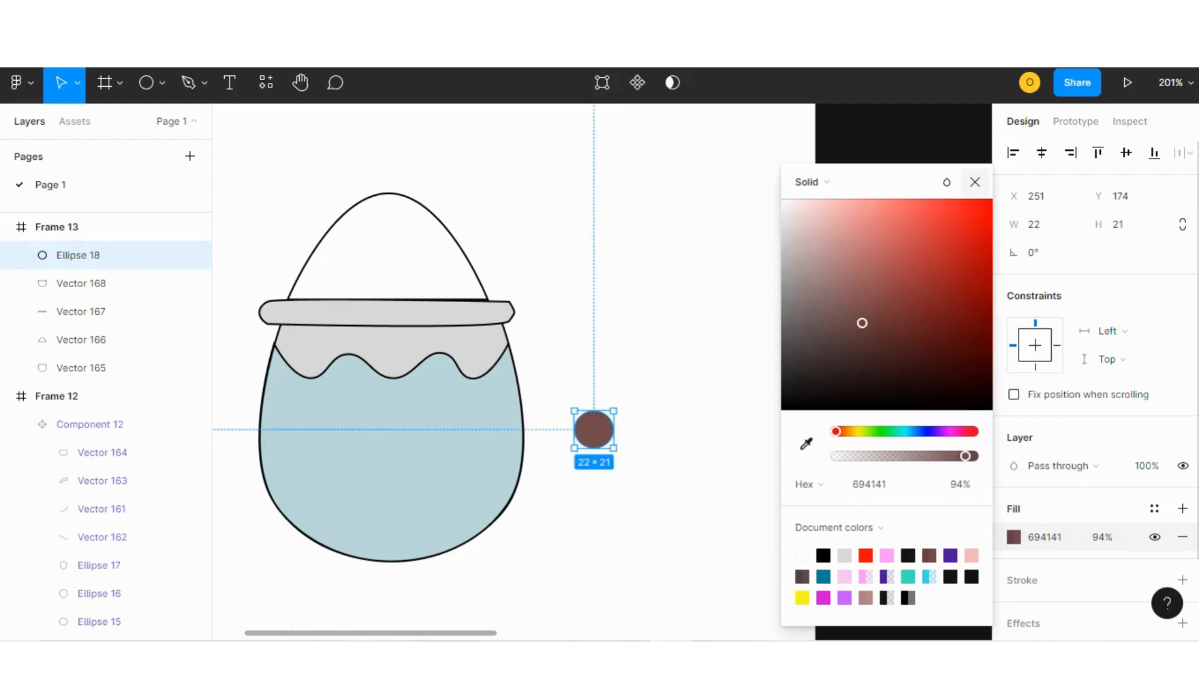
{"action": "left_click", "coordinate": [975, 182]}
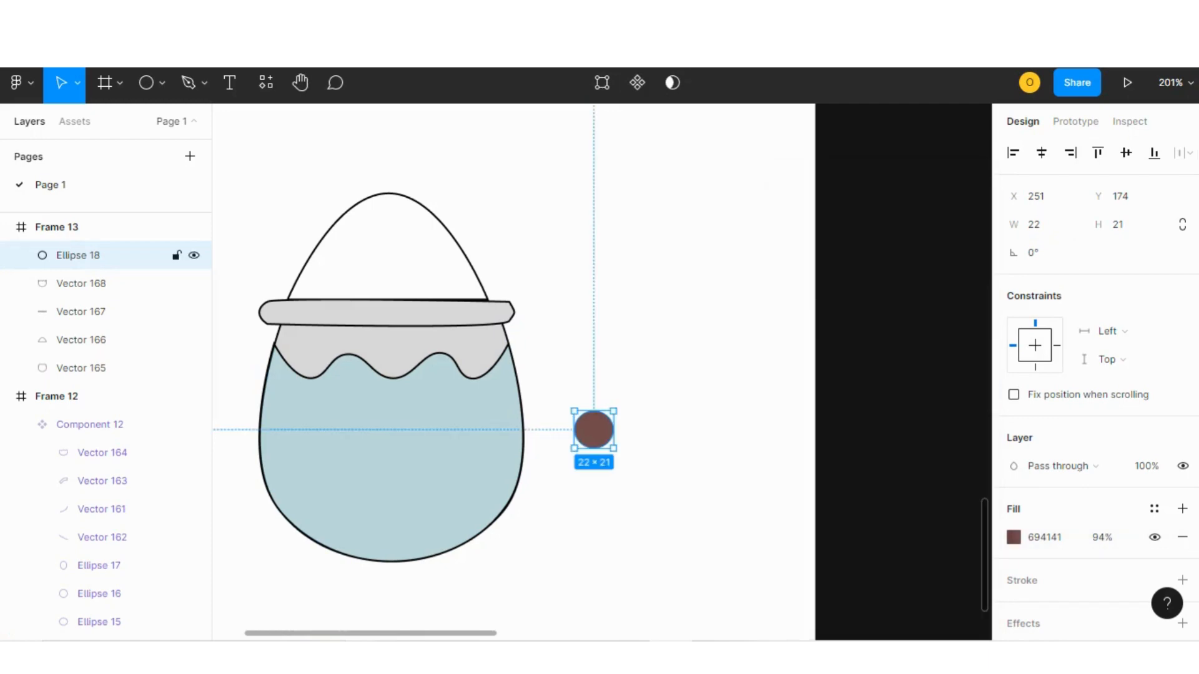
Paste copies of the brown circle and arrange them as pearls in the bottom of the pot.
{"action": "key", "text": "ctrl+v"}
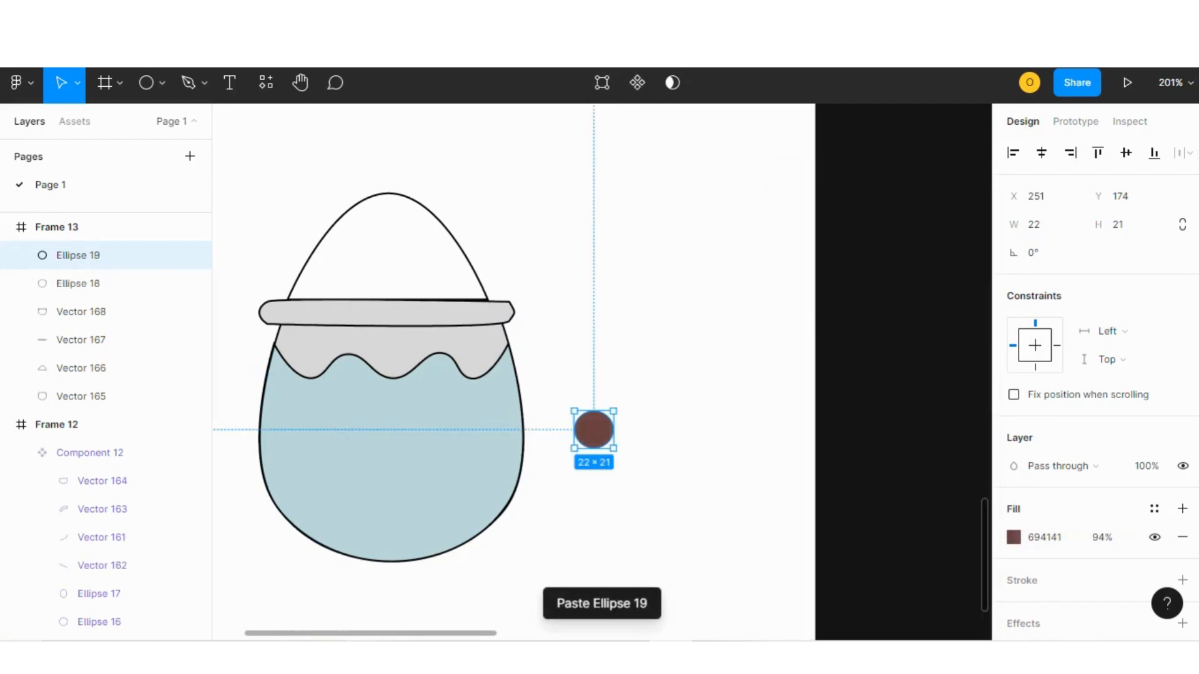
{"action": "left_click_drag", "start_coordinate": [594, 430], "coordinate": [677, 430]}
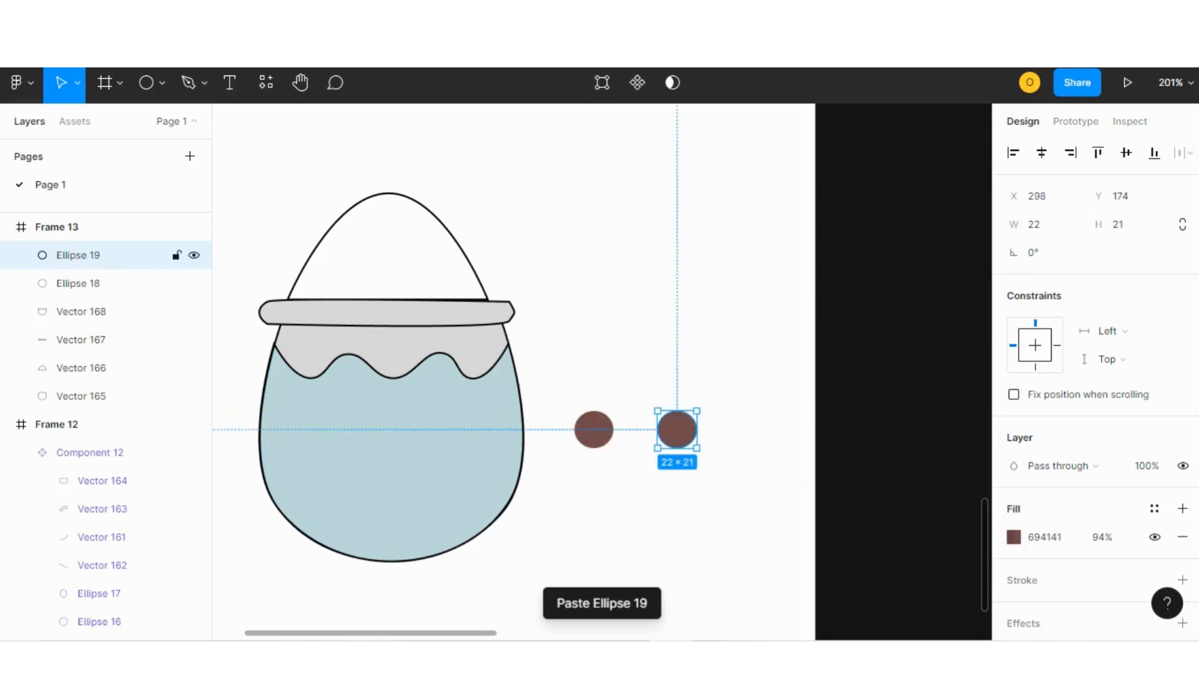
{"action": "key", "text": "ctrl+v"}
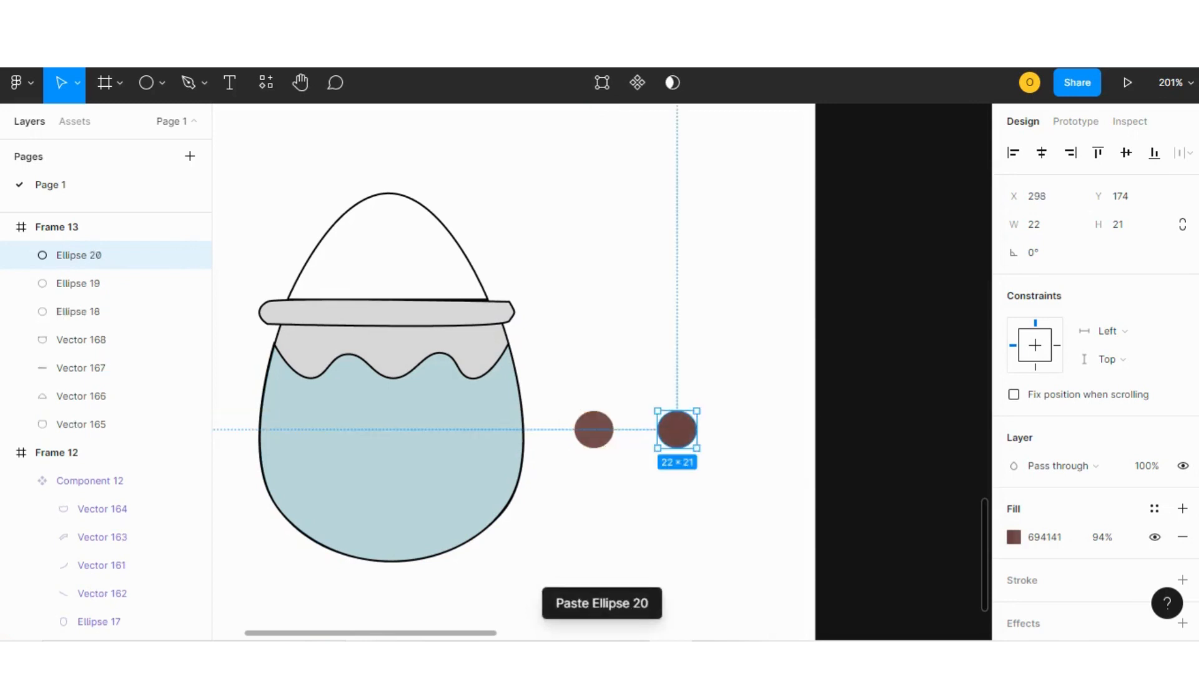
{"action": "left_click_drag", "start_coordinate": [677, 429], "coordinate": [719, 502]}
{"action": "key", "text": "ctrl+v"}
{"action": "left_click_drag", "start_coordinate": [594, 429], "coordinate": [358, 437]}
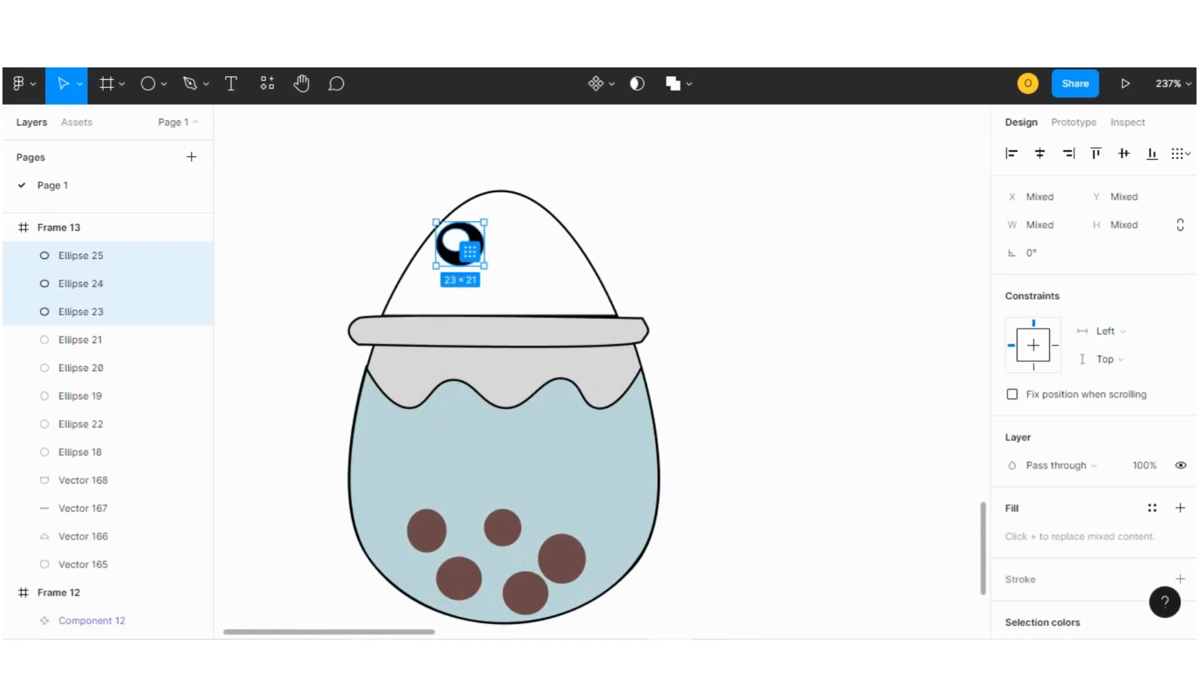
Paste a copy of the eye and place it to the right of the first eye on the lid.
{"action": "key", "text": "ctrl+v"}
{"action": "left_click_drag", "start_coordinate": [460, 244], "coordinate": [536, 245]}
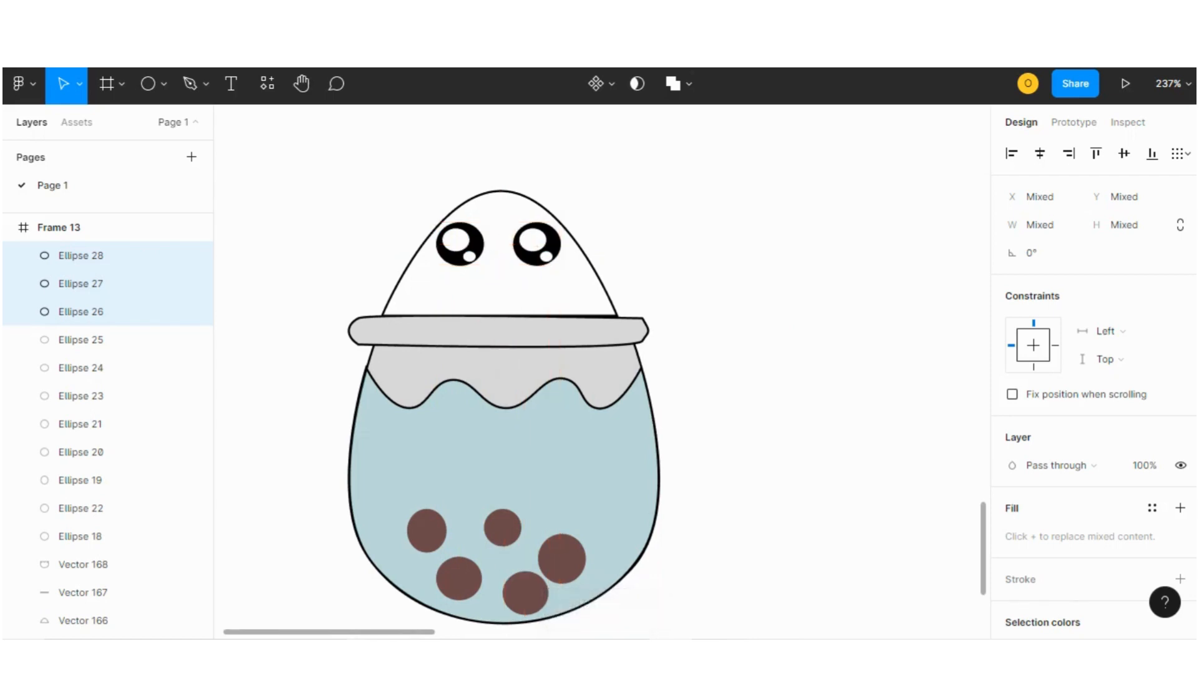
{"action": "key", "text": "Escape"}
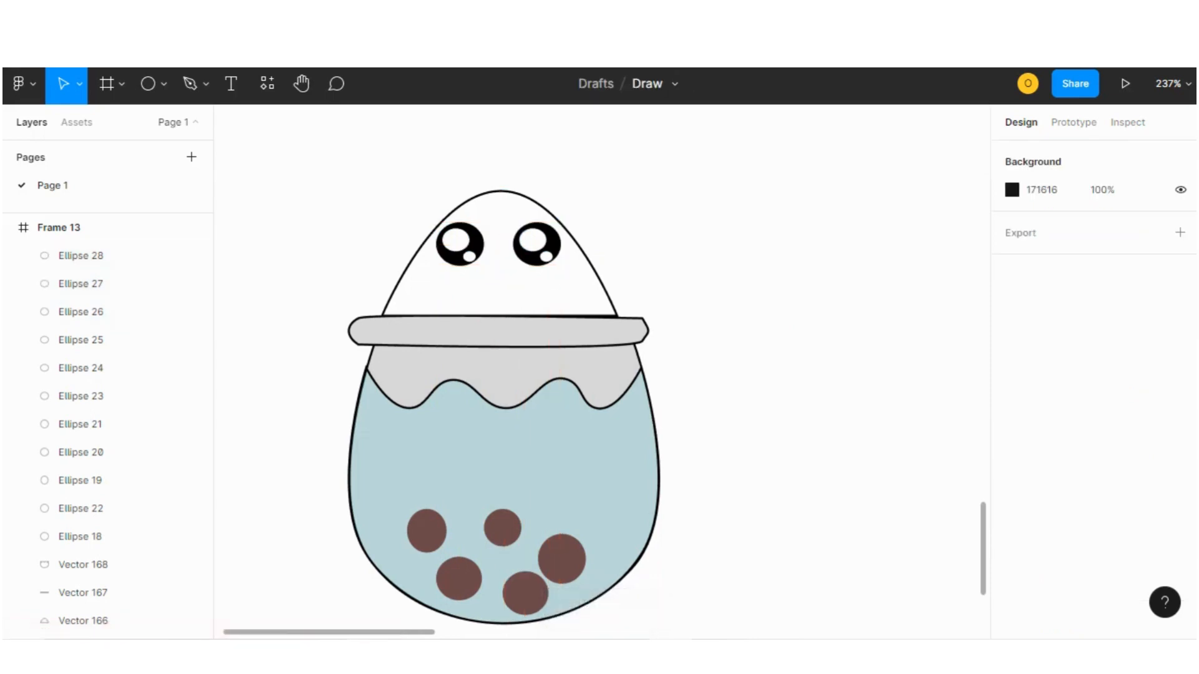
Draw a small cross-shaped mouth below the eyes with the Pen tool.
{"action": "mouse_move", "coordinate": [446, 312]}
{"action": "left_mouse_down"}
{"action": "mouse_move", "coordinate": [437, 355]}
{"action": "mouse_move", "coordinate": [433, 334]}
{"action": "mouse_move", "coordinate": [472, 336]}
{"action": "left_mouse_up"}
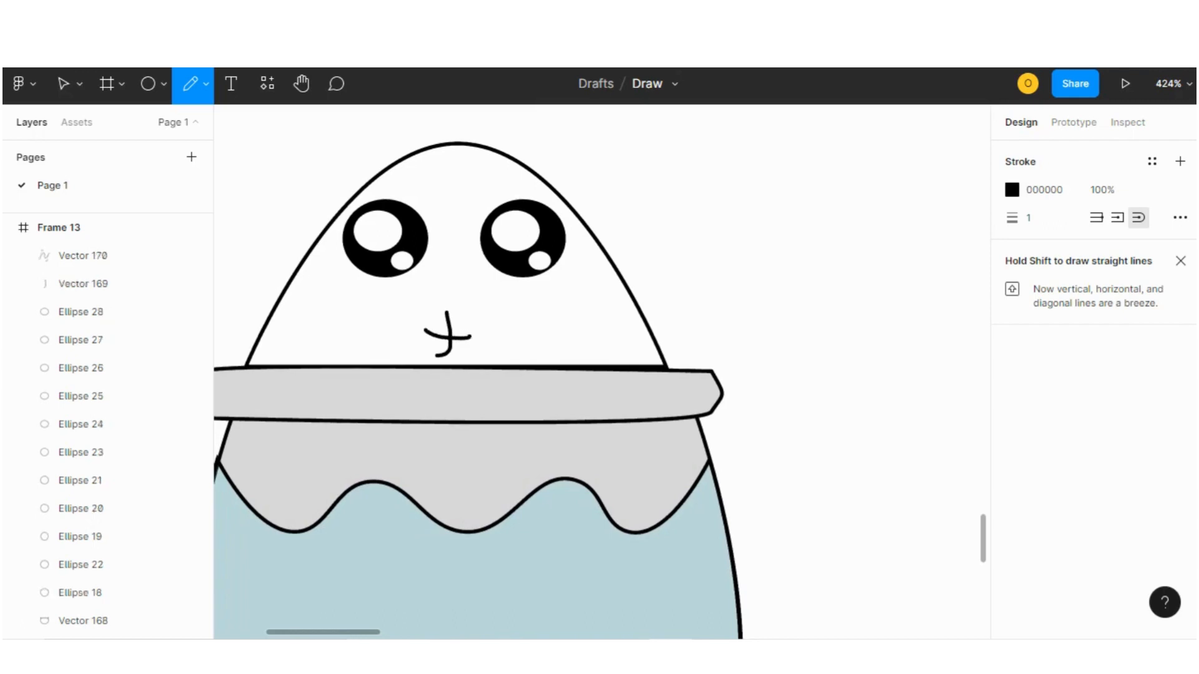
{"action": "scroll", "coordinate": [473, 338], "scroll_direction": "down", "scroll_amount": 10}
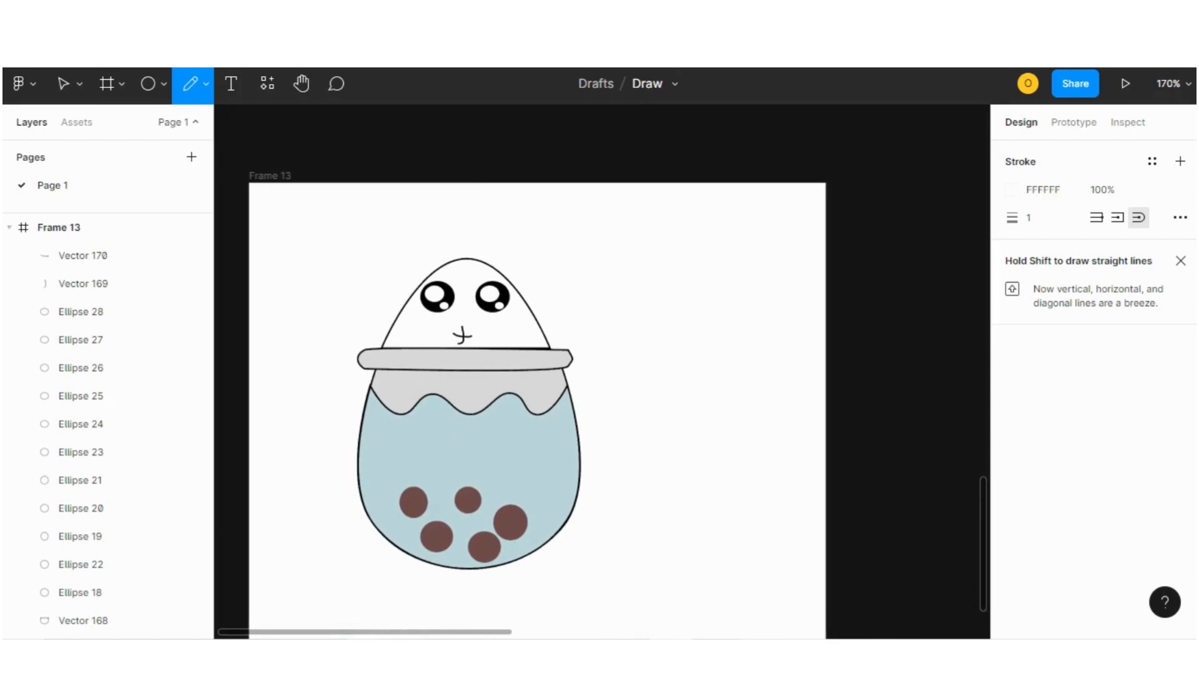
{"action": "left_click", "coordinate": [64, 84]}
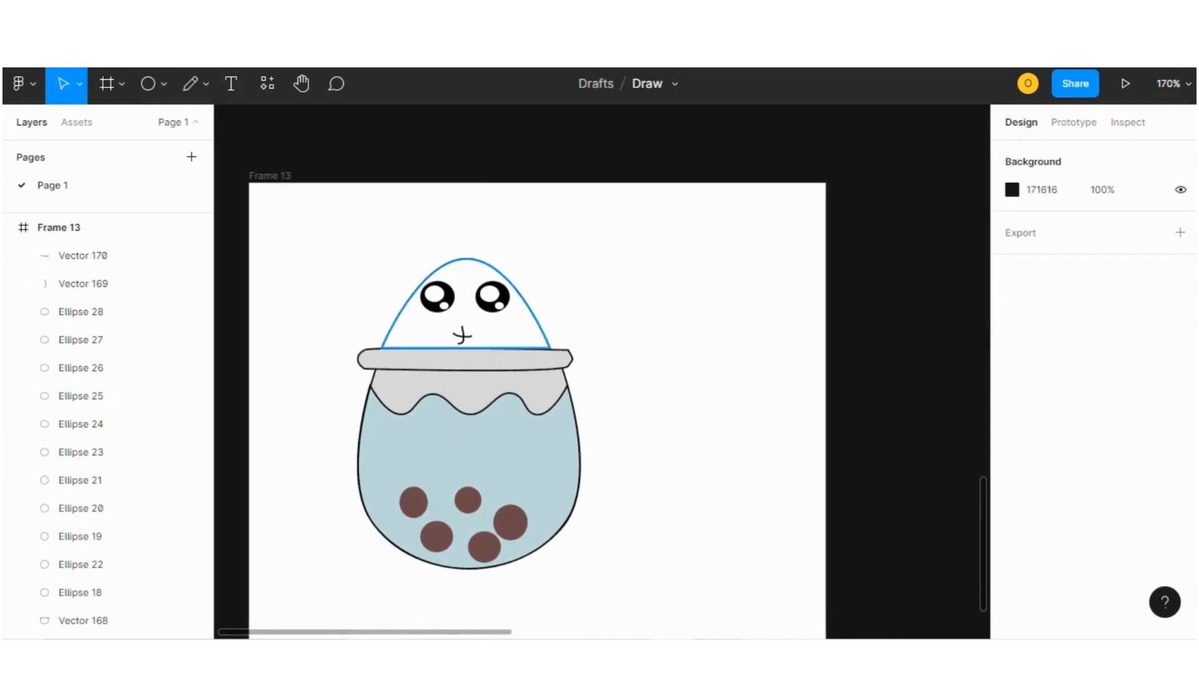
Select both mouth strokes and flip them horizontally.
{"action": "scroll", "coordinate": [483, 343], "scroll_direction": "up", "scroll_amount": 5}
{"action": "scroll", "coordinate": [487, 347], "scroll_direction": "up", "scroll_amount": 1}
{"action": "left_click", "coordinate": [435, 326]}
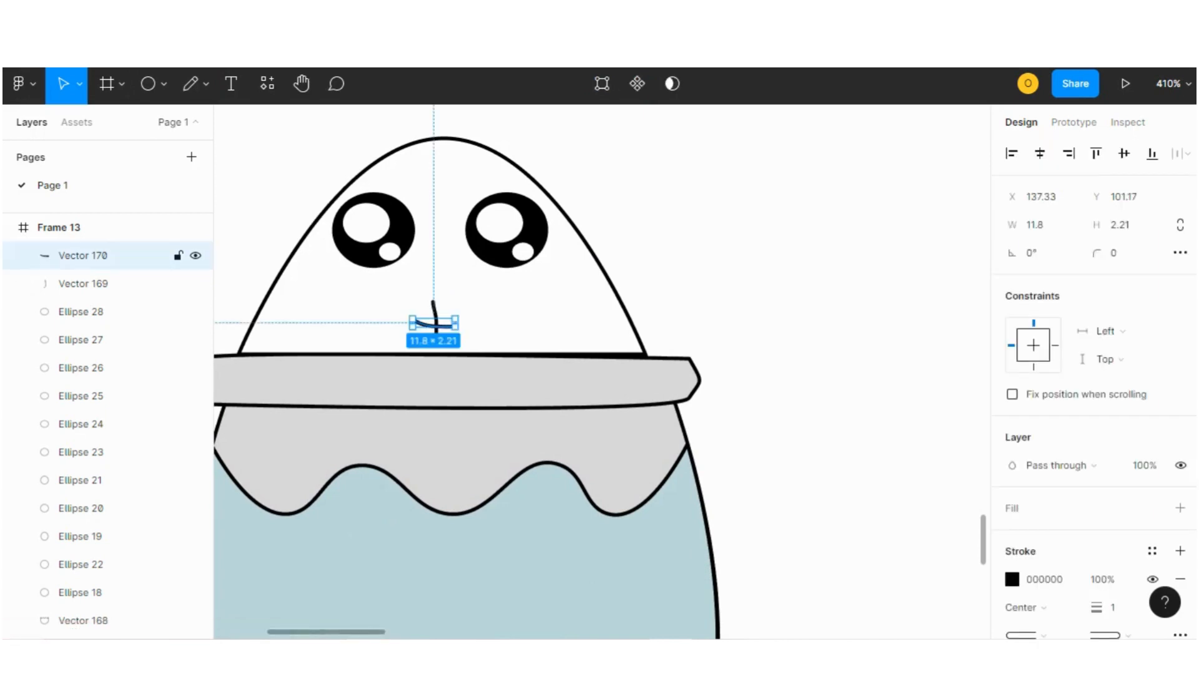
{"action": "left_click", "coordinate": [83, 283], "text": "shift"}
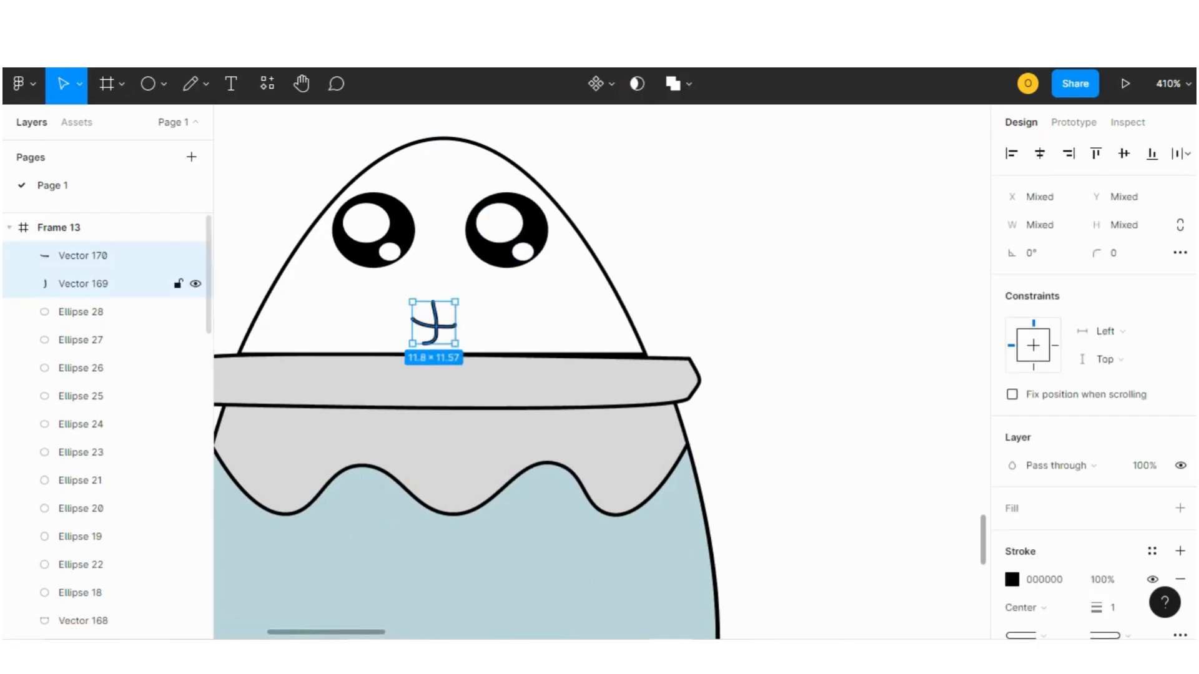
{"action": "right_click", "coordinate": [437, 321]}
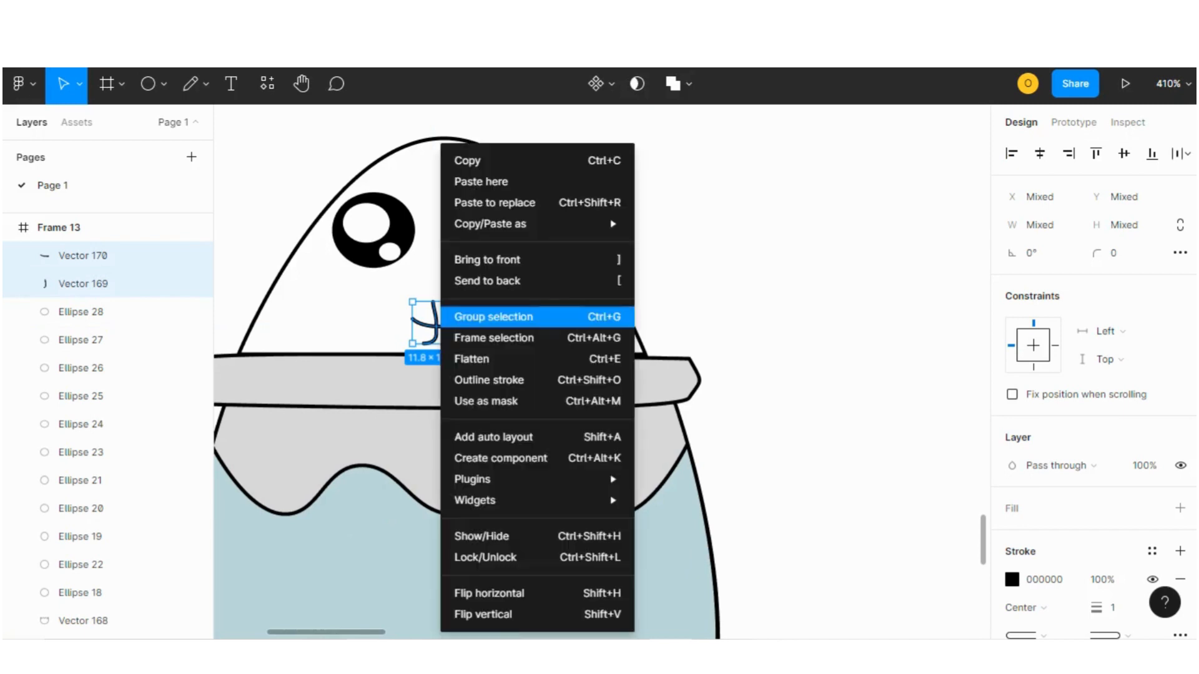
{"action": "left_click", "coordinate": [489, 593]}
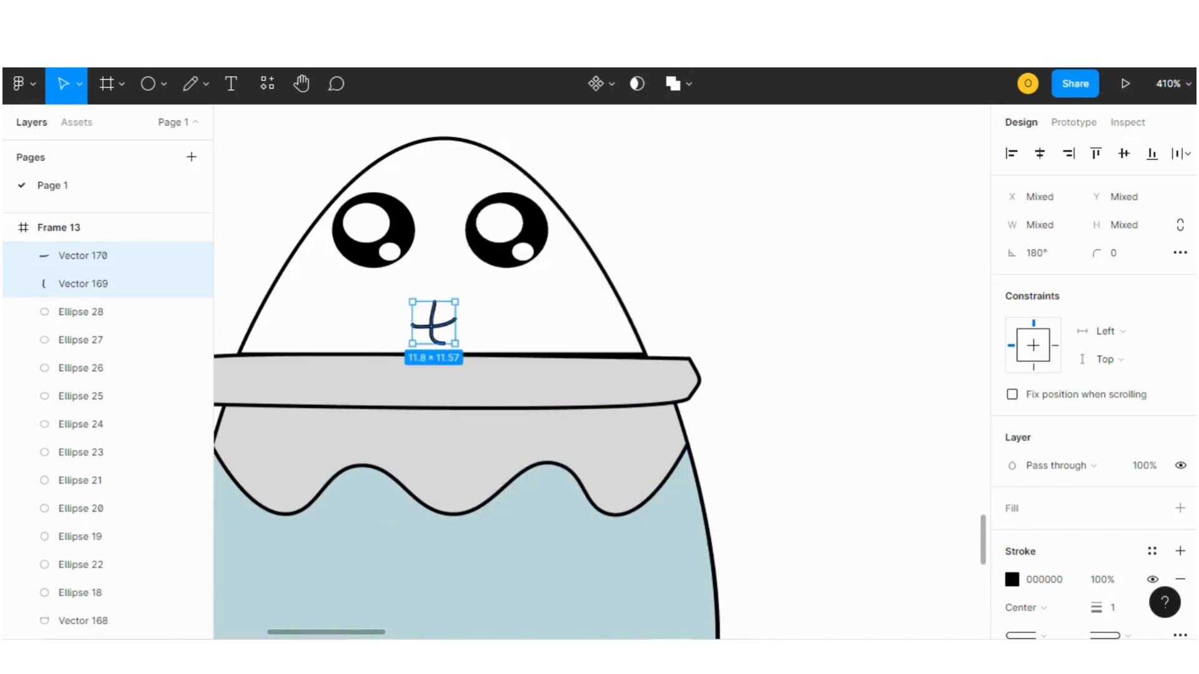
Move the mouth so it sits centered between the eyes.
{"action": "left_click_drag", "start_coordinate": [455, 302], "coordinate": [434, 321]}
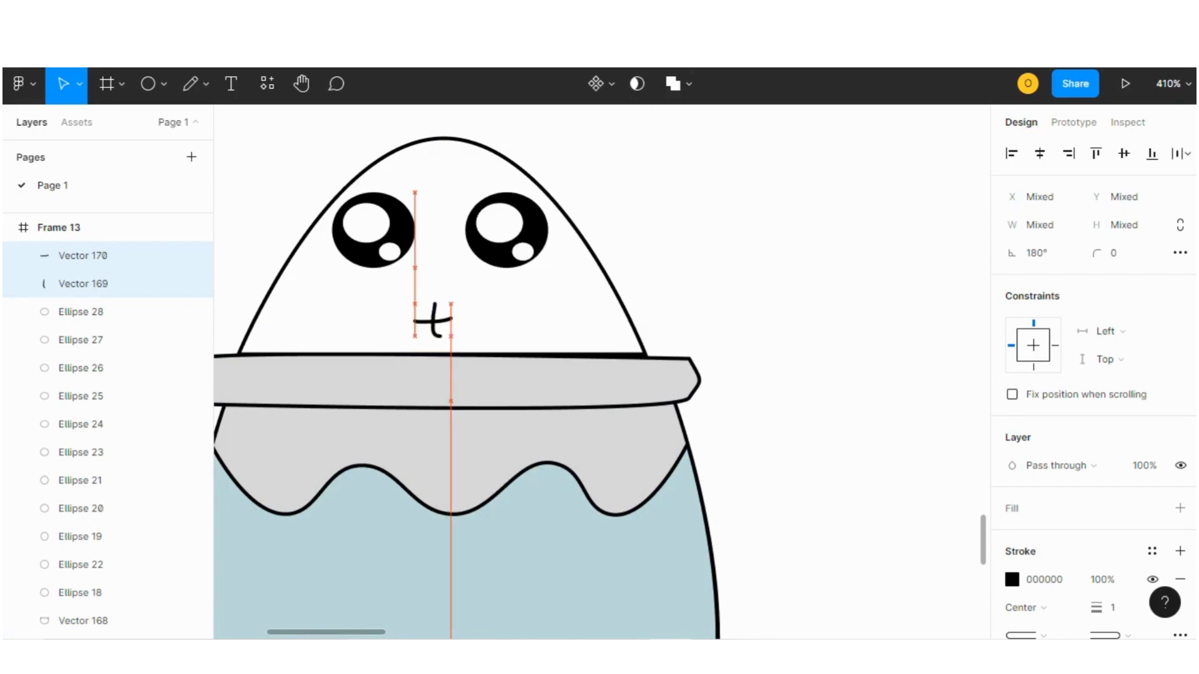
{"action": "key", "text": "Right"}
{"action": "key", "text": "Right"}
{"action": "key", "text": "Right"}
{"action": "key", "text": "Right"}
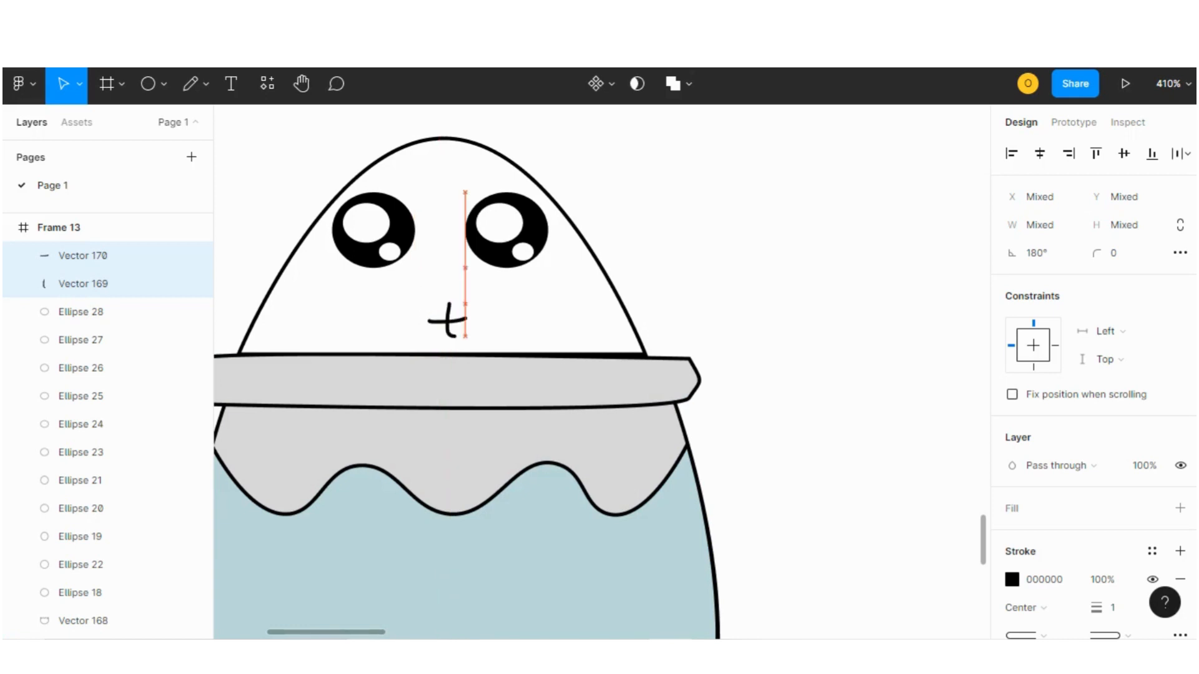
{"action": "key", "text": "Left"}
{"action": "key", "text": "Left"}
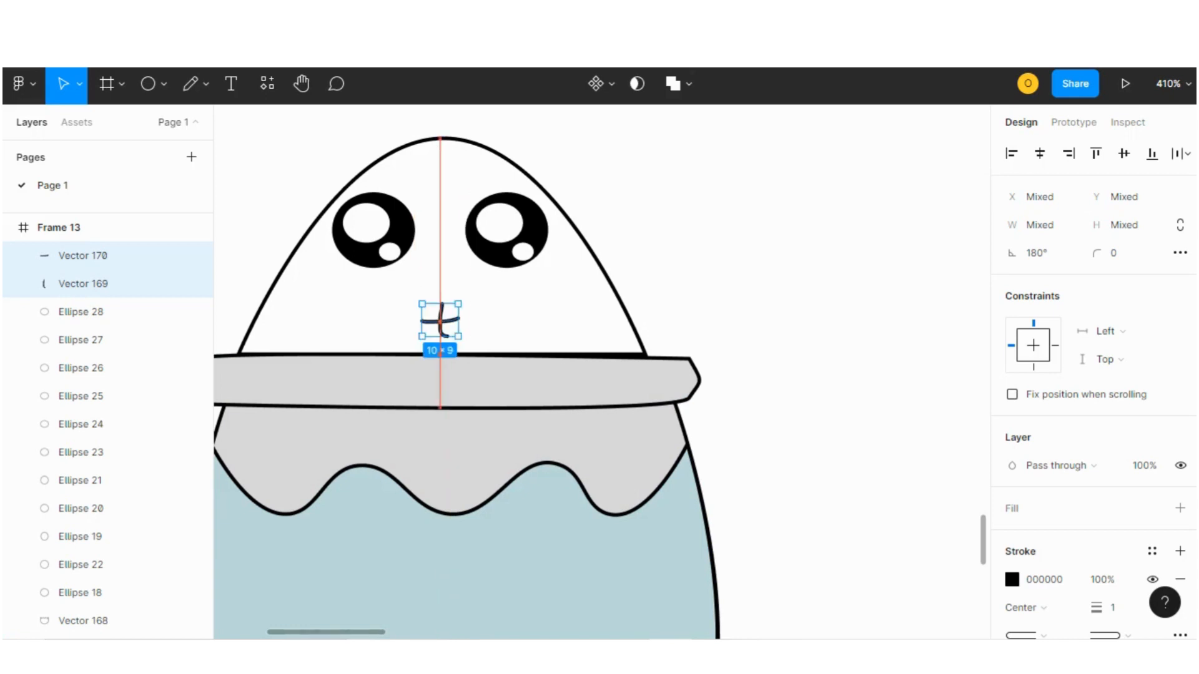
{"action": "left_click", "coordinate": [713, 322]}
Try a teal 0D8494 fill on the pot body, then undo three fill changes.
{"action": "scroll", "coordinate": [713, 323], "scroll_direction": "down", "scroll_amount": 3}
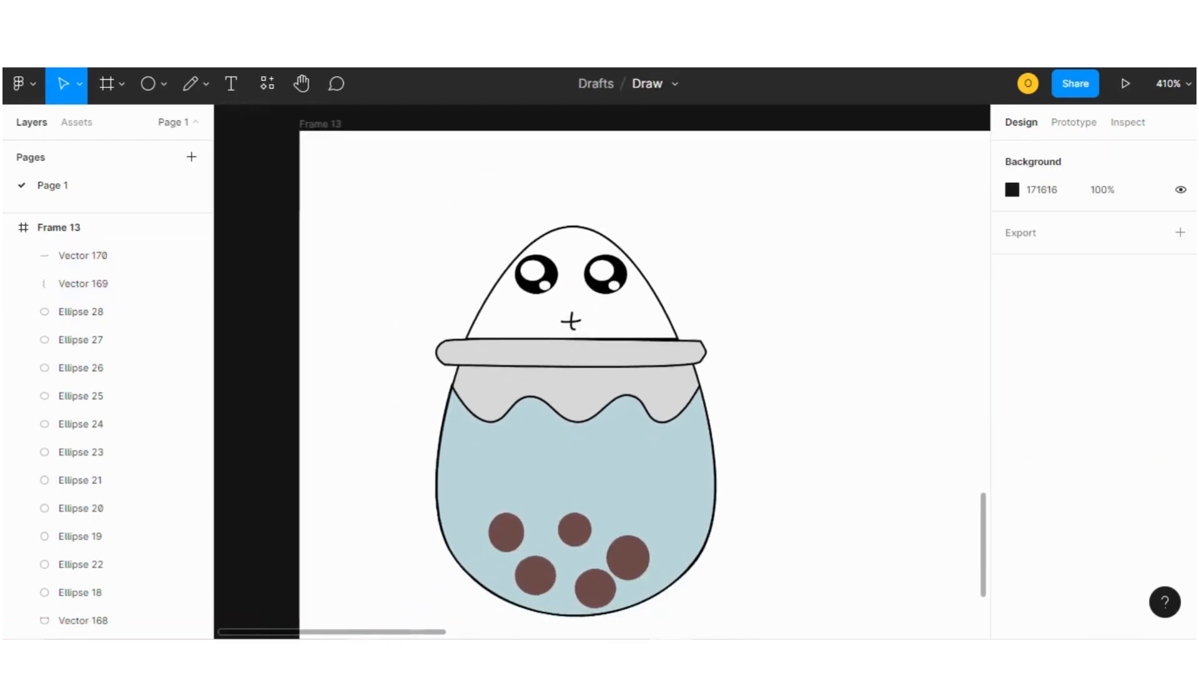
{"action": "scroll", "coordinate": [649, 361], "scroll_direction": "down", "scroll_amount": 1}
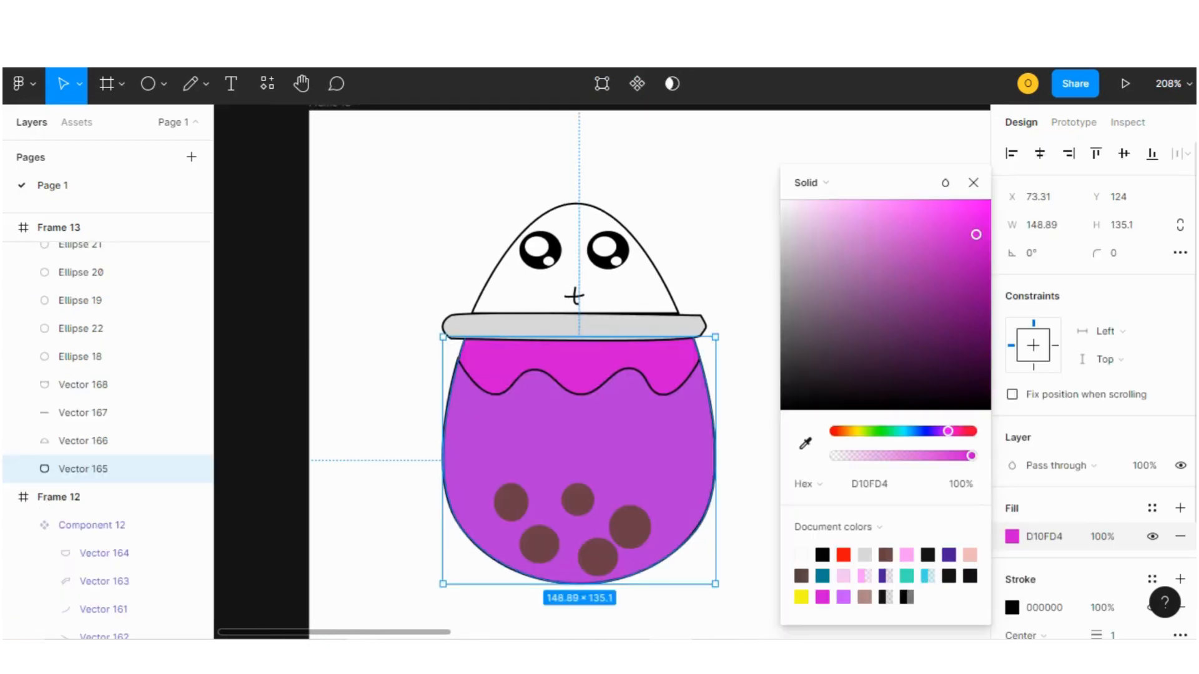
{"action": "left_click", "coordinate": [823, 576]}
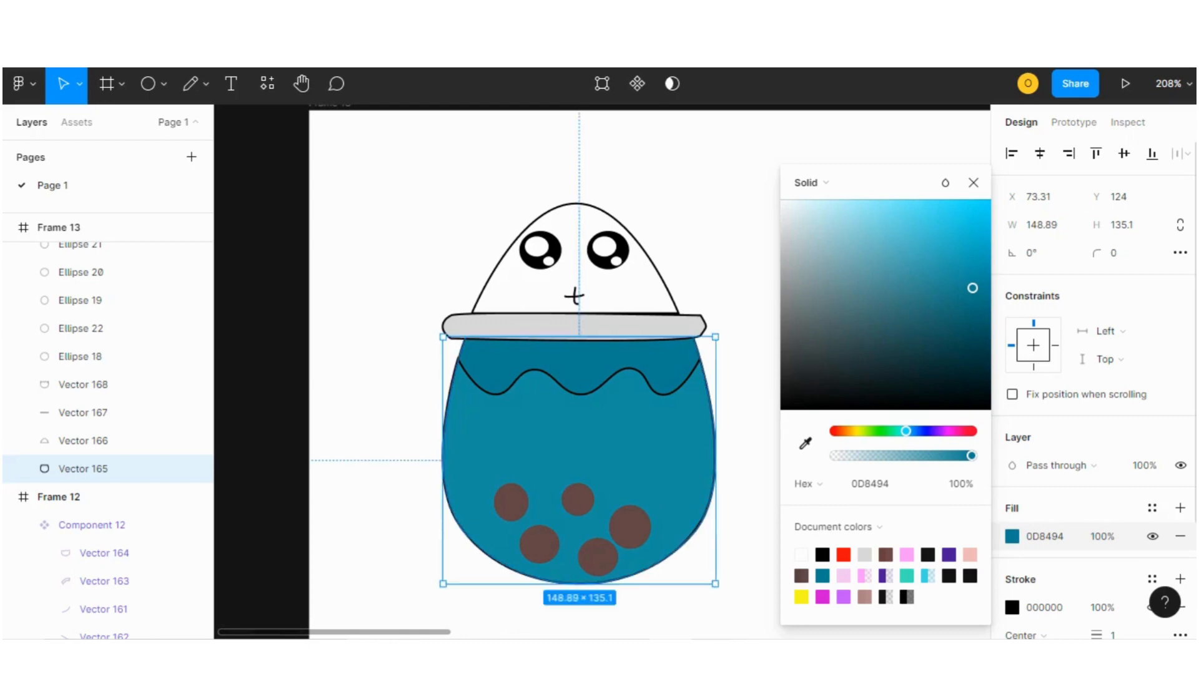
{"action": "key", "text": "ctrl+z"}
{"action": "key", "text": "ctrl+z"}
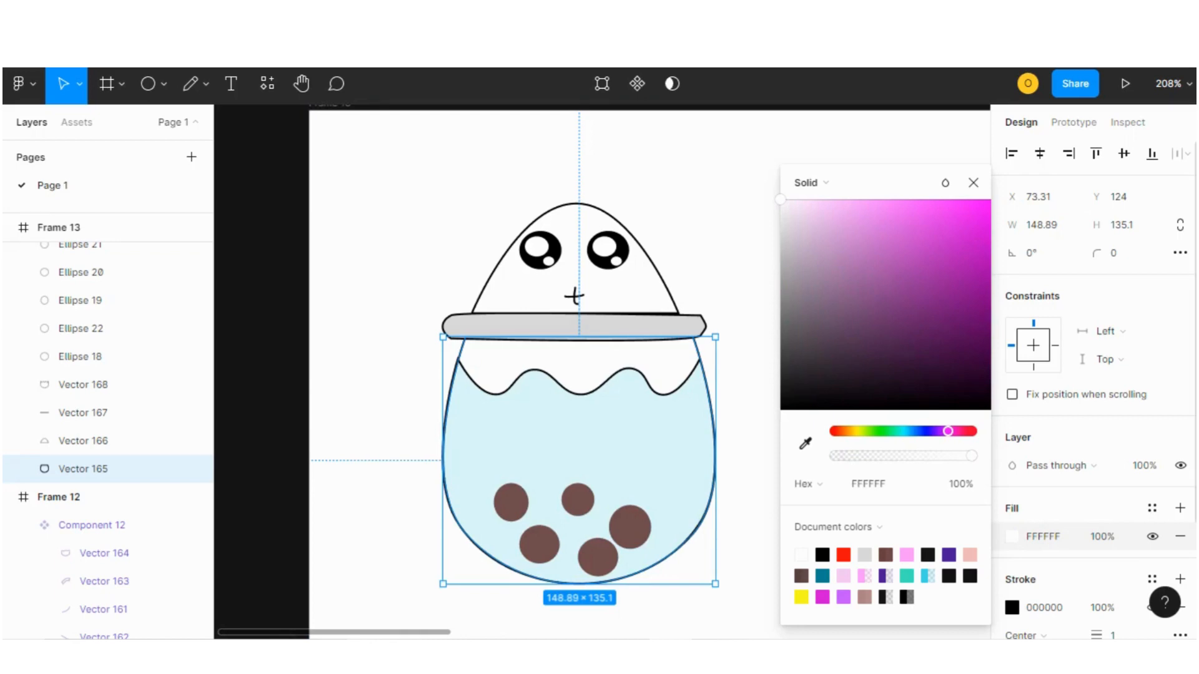
{"action": "key", "text": "ctrl+z"}
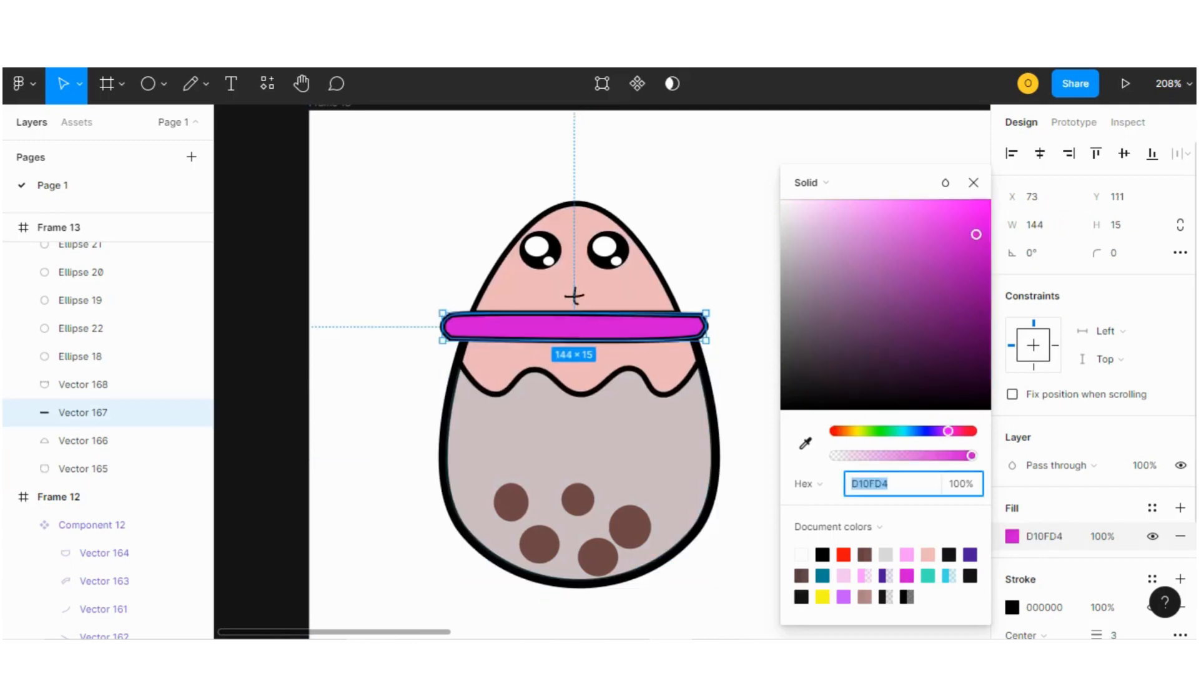
Recolor the lid rim with a light purple document color.
{"action": "left_click", "coordinate": [864, 576]}
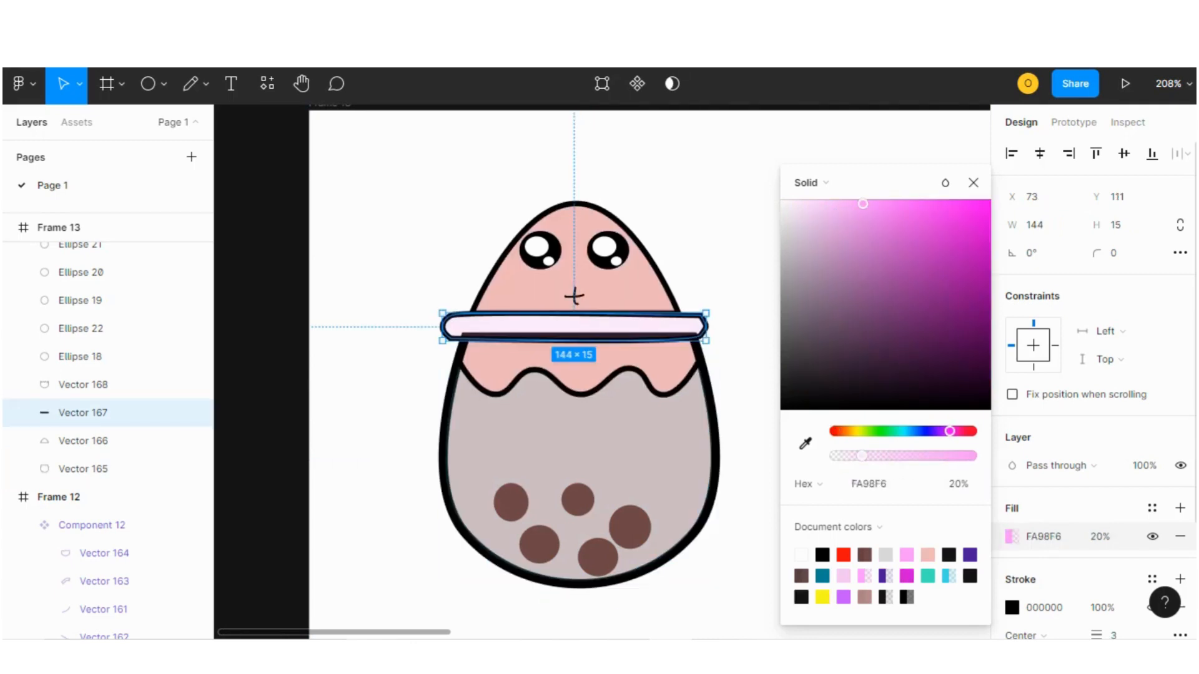
{"action": "left_click", "coordinate": [843, 575]}
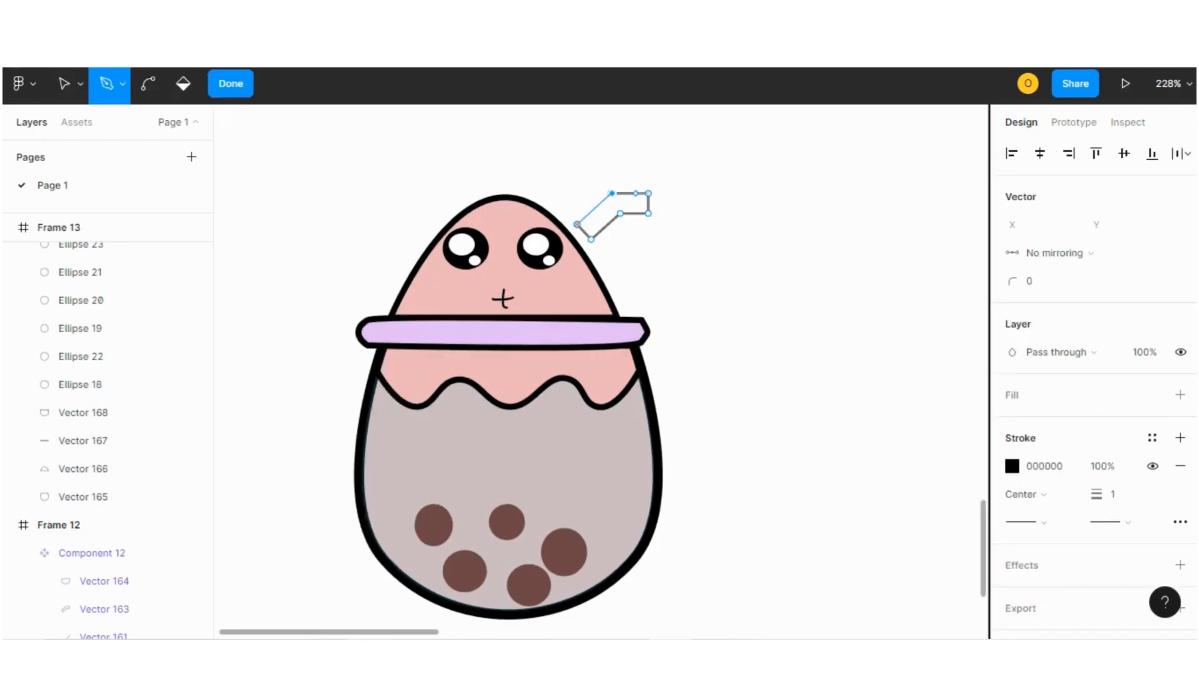
Finish the angled straw outline, about 35.5 × 23, above the lid's right side with the Pen tool.
{"action": "left_click", "coordinate": [578, 224]}
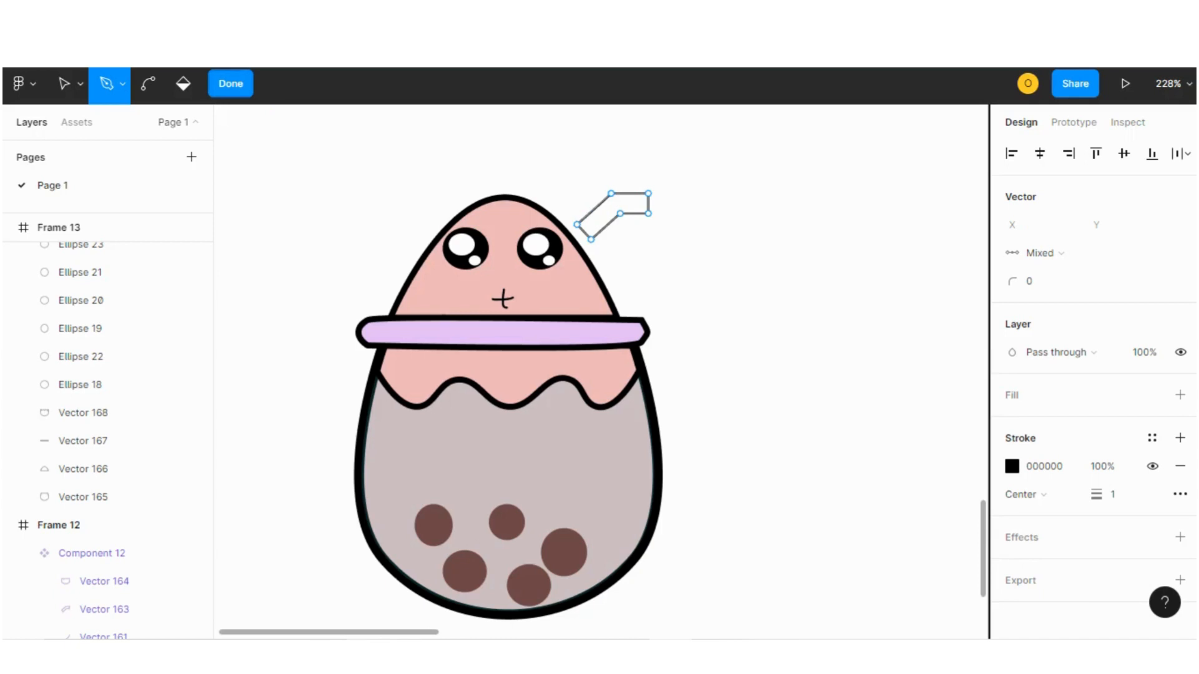
{"action": "left_click", "coordinate": [231, 83]}
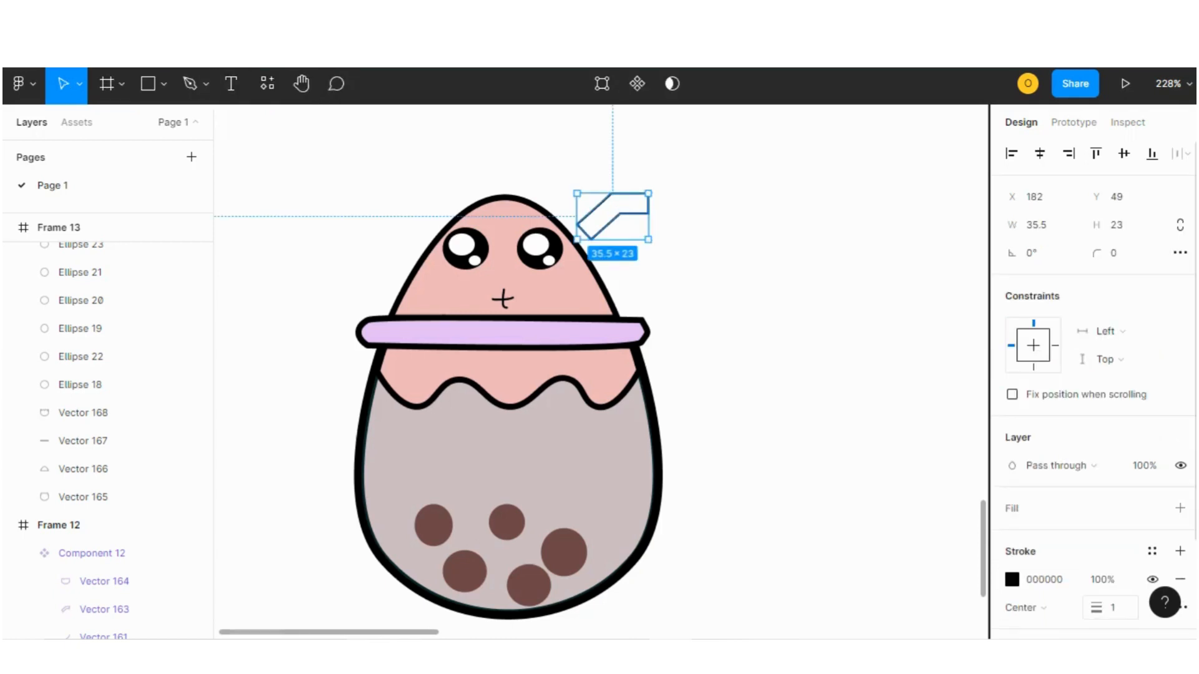
Set the straw's stroke weight to 5.
{"action": "left_click", "coordinate": [1112, 608]}
{"action": "key", "text": "BackSpace"}
{"action": "type", "text": "5"}
{"action": "key", "text": "Return"}
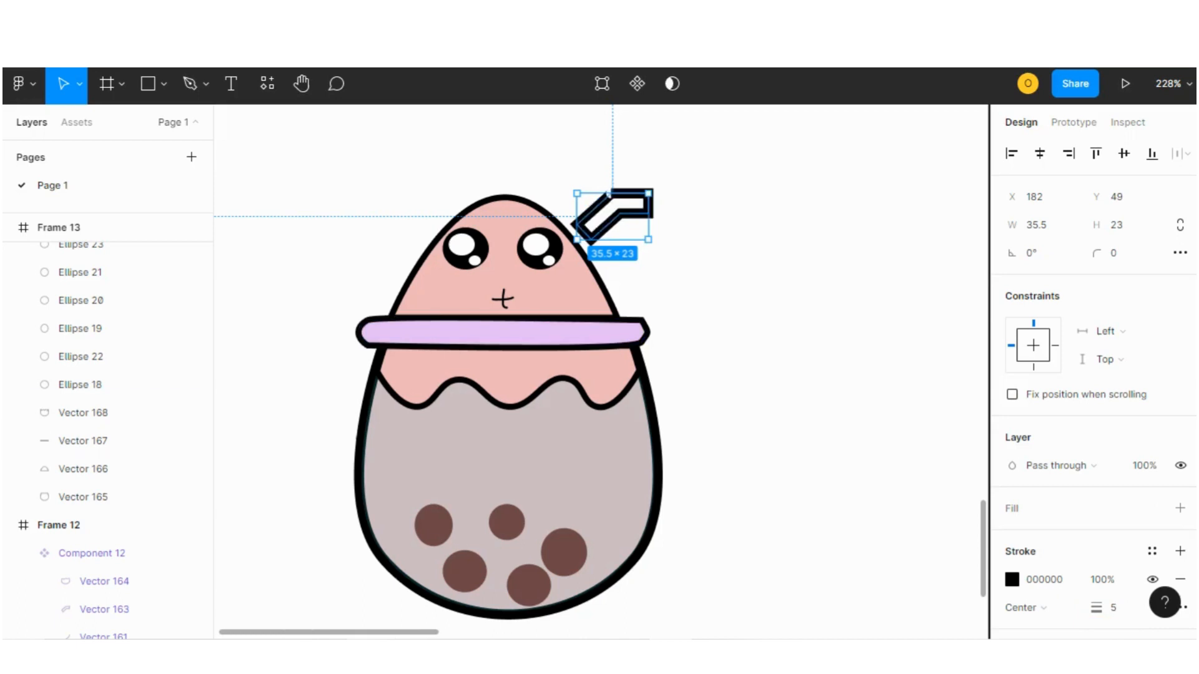
Nudge the straw slightly left and set its stroke weight to 3.
{"action": "left_click_drag", "start_coordinate": [615, 213], "coordinate": [610, 215]}
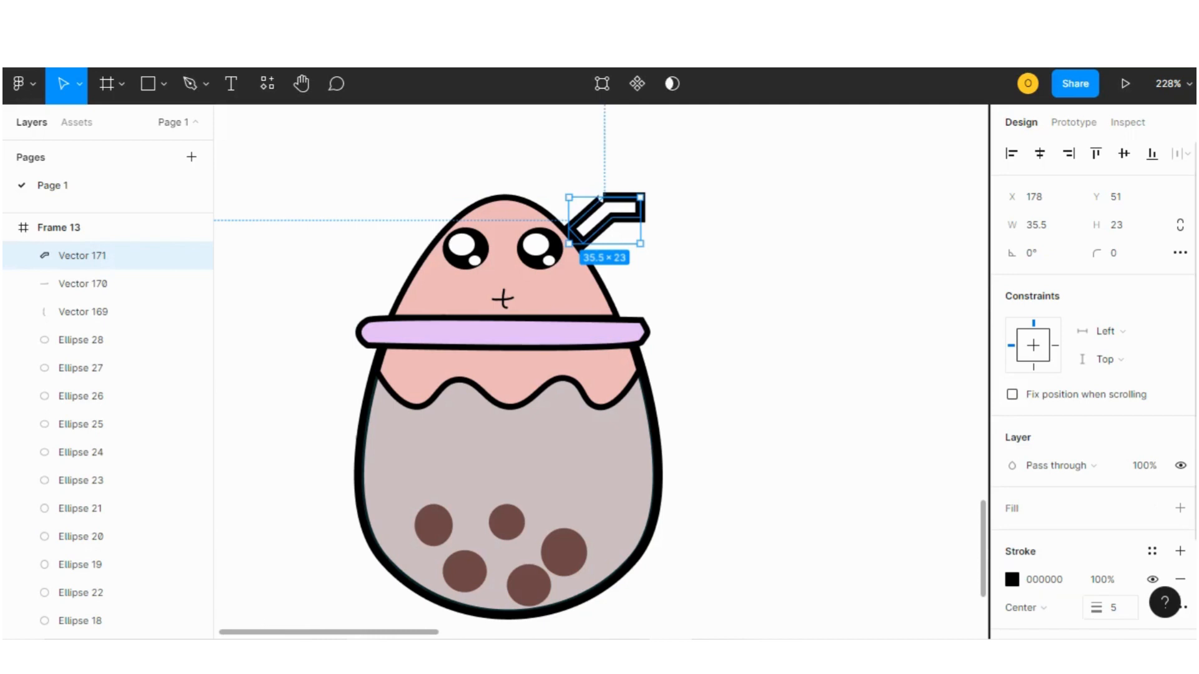
{"action": "left_click", "coordinate": [1116, 608]}
{"action": "key", "text": "BackSpace"}
{"action": "type", "text": "3"}
{"action": "key", "text": "Return"}
{"action": "key", "text": "Escape"}
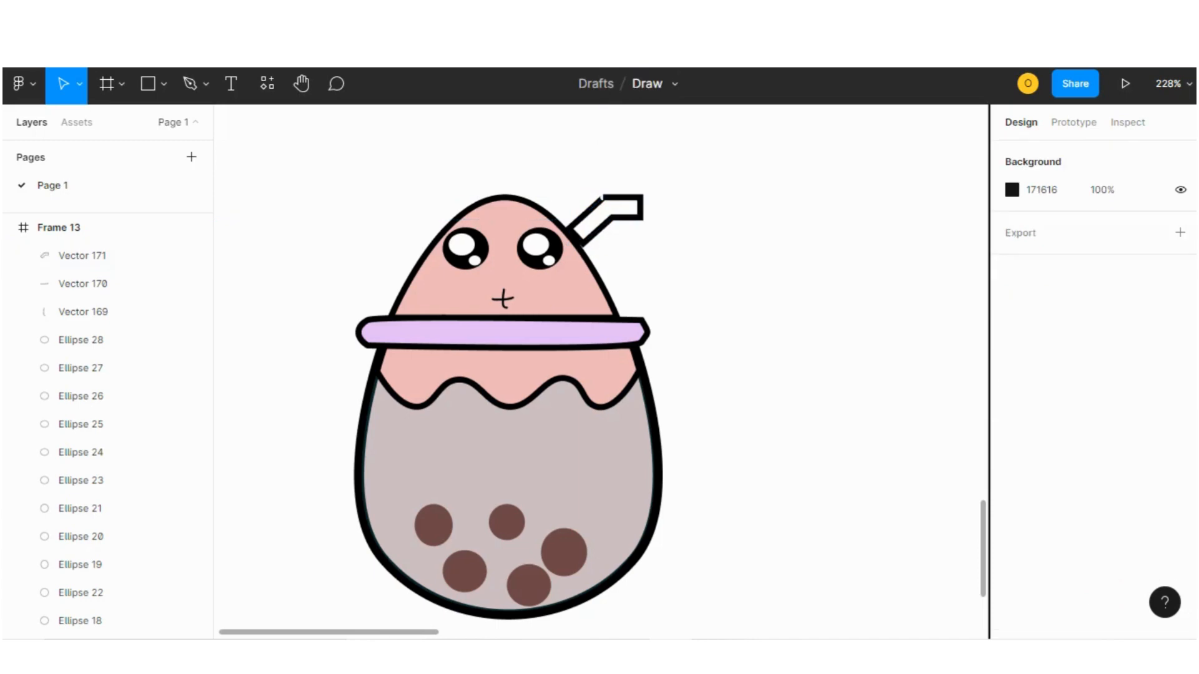
Nudge the straw down slightly into the lid.
{"action": "left_click_drag", "start_coordinate": [605, 219], "coordinate": [606, 221]}
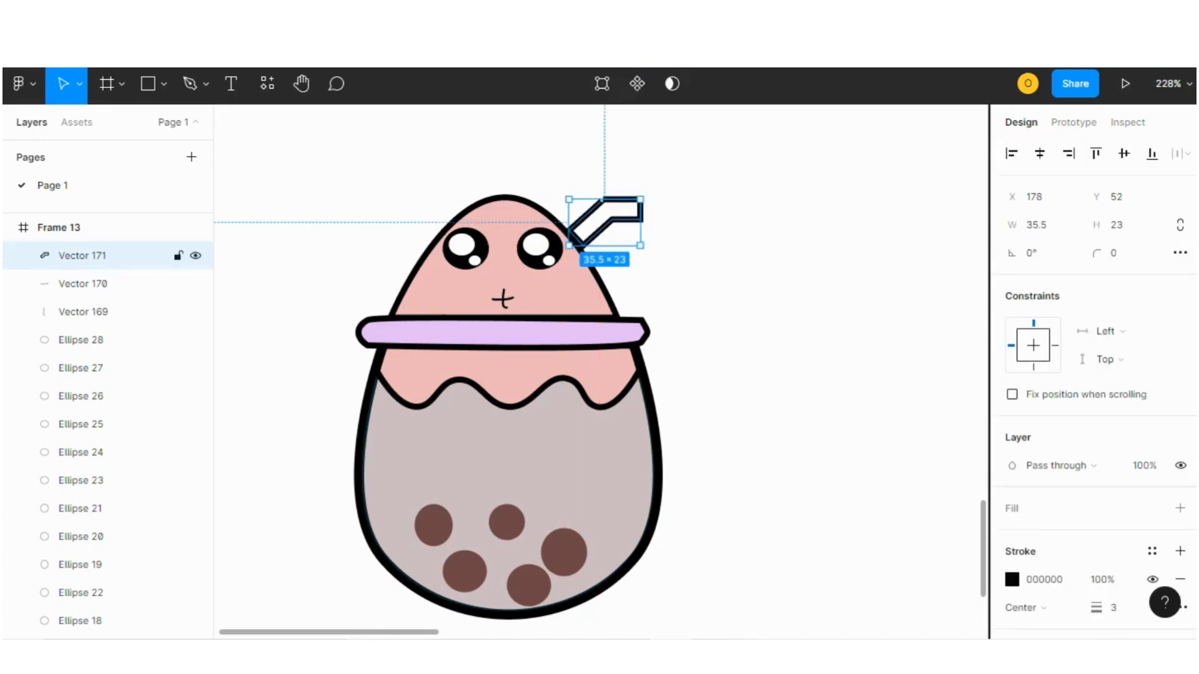
{"action": "key", "text": "Escape"}
{"action": "scroll", "coordinate": [605, 207], "scroll_direction": "up", "scroll_amount": 5}
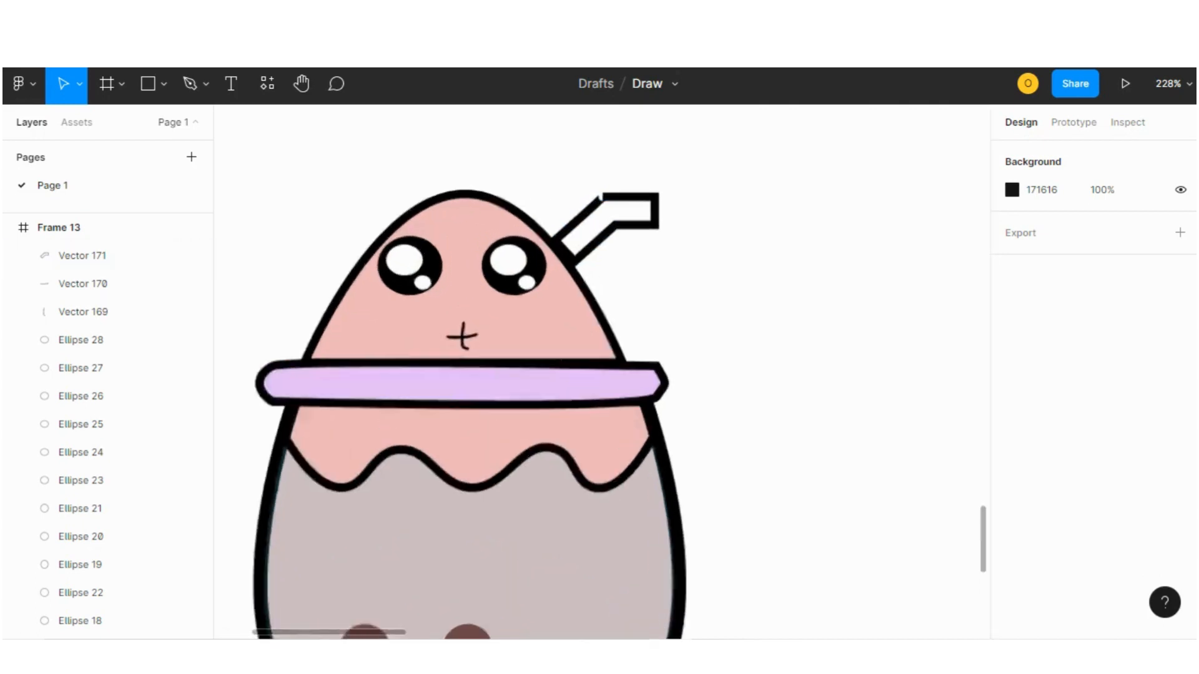
{"action": "scroll", "coordinate": [772, 249], "scroll_direction": "down", "scroll_amount": 6}
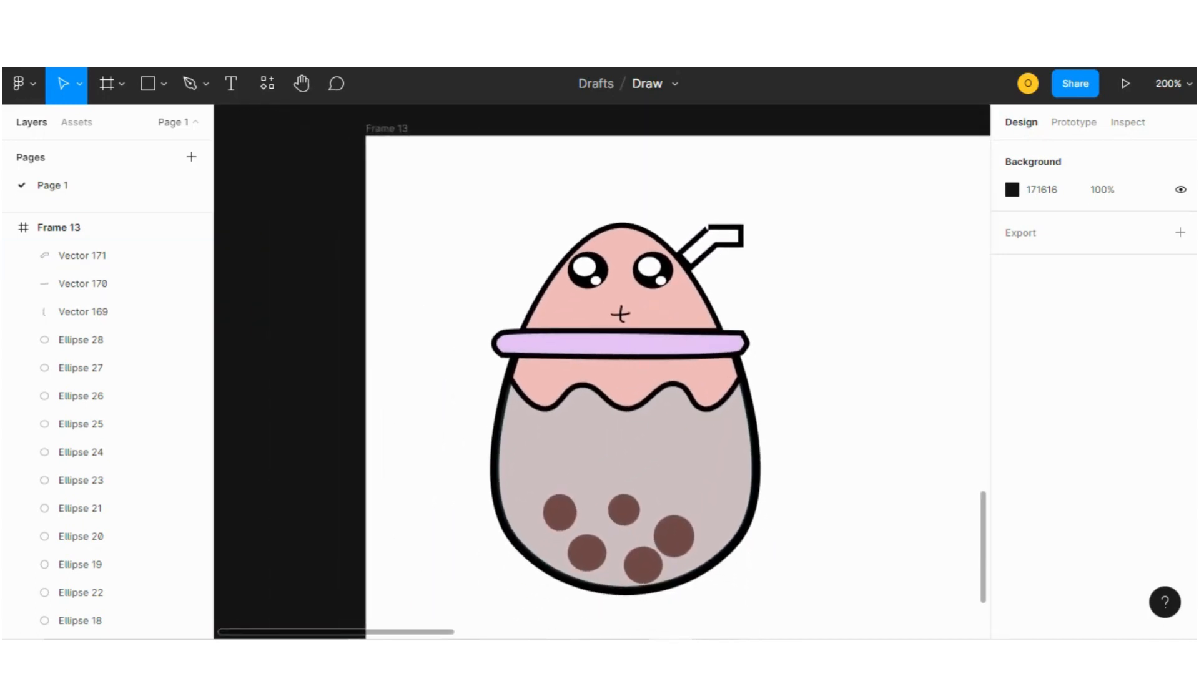
Add a fill to the straw and set its colour to the pink swatch EEB9B9.
{"action": "left_click", "coordinate": [713, 246]}
{"action": "scroll", "coordinate": [1094, 387], "scroll_direction": "down", "scroll_amount": 2}
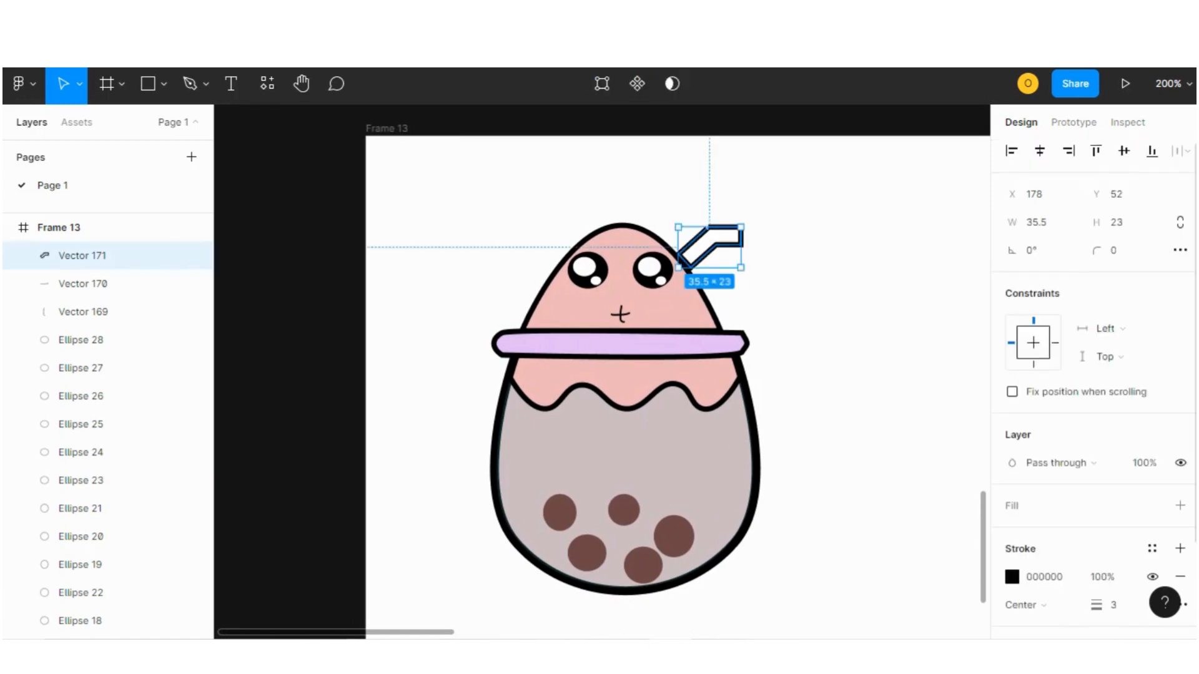
{"action": "left_click", "coordinate": [1180, 388]}
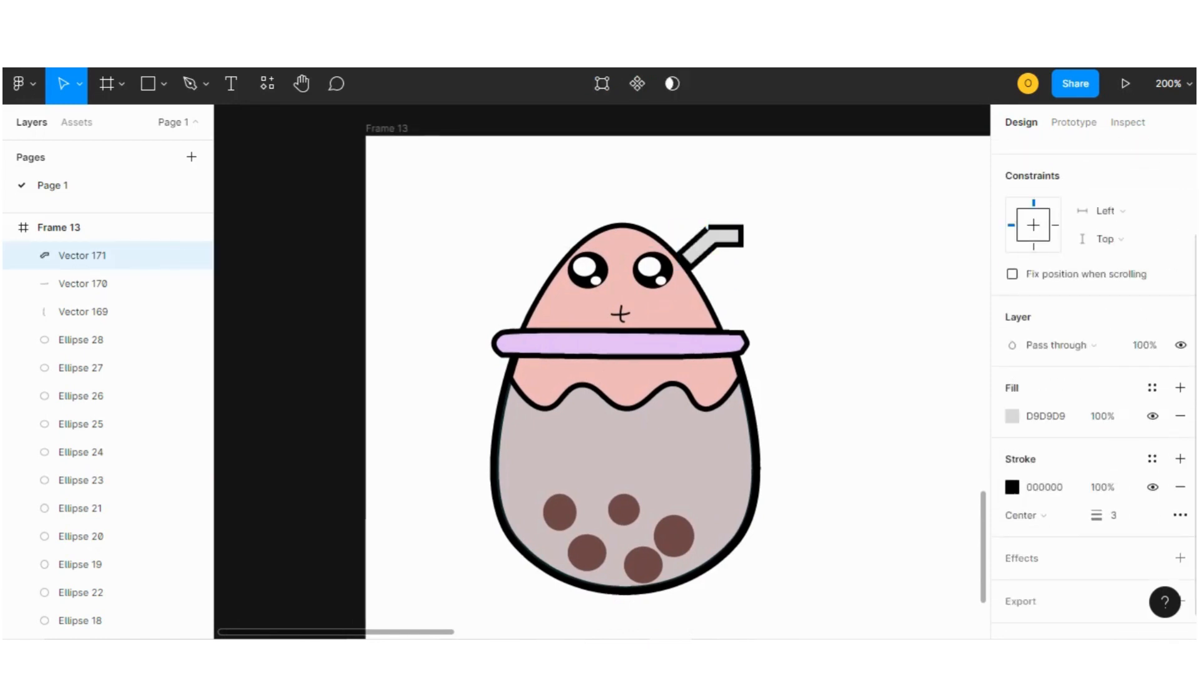
{"action": "left_click", "coordinate": [1012, 416]}
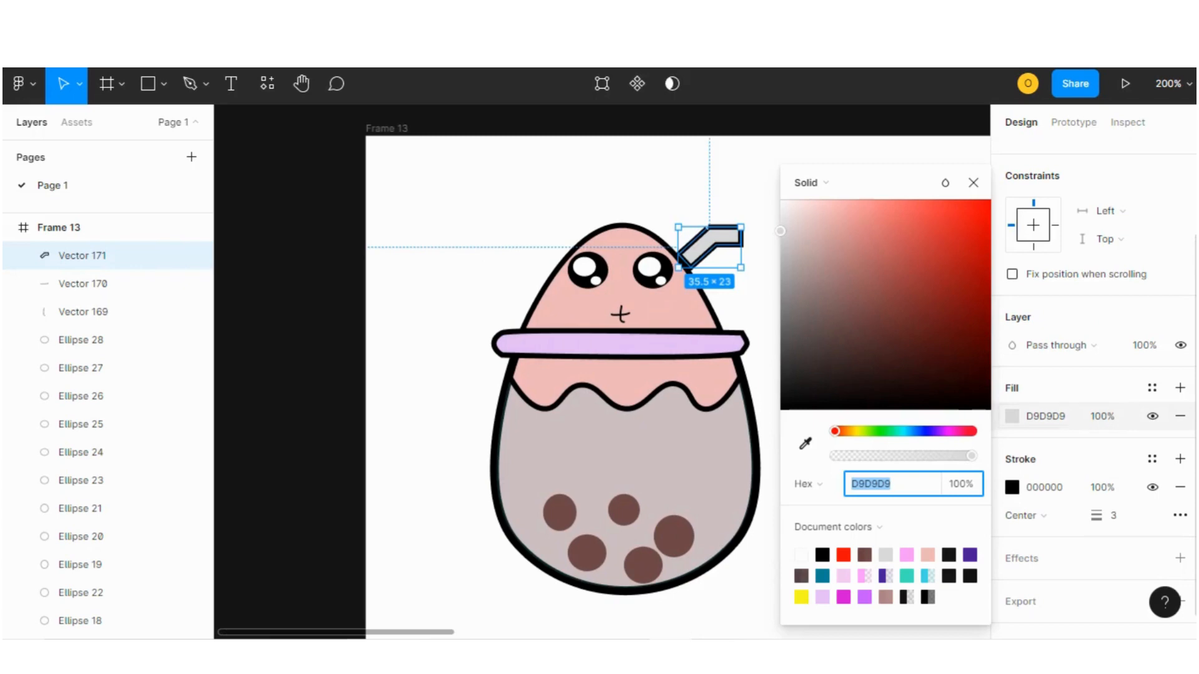
{"action": "left_click", "coordinate": [906, 555]}
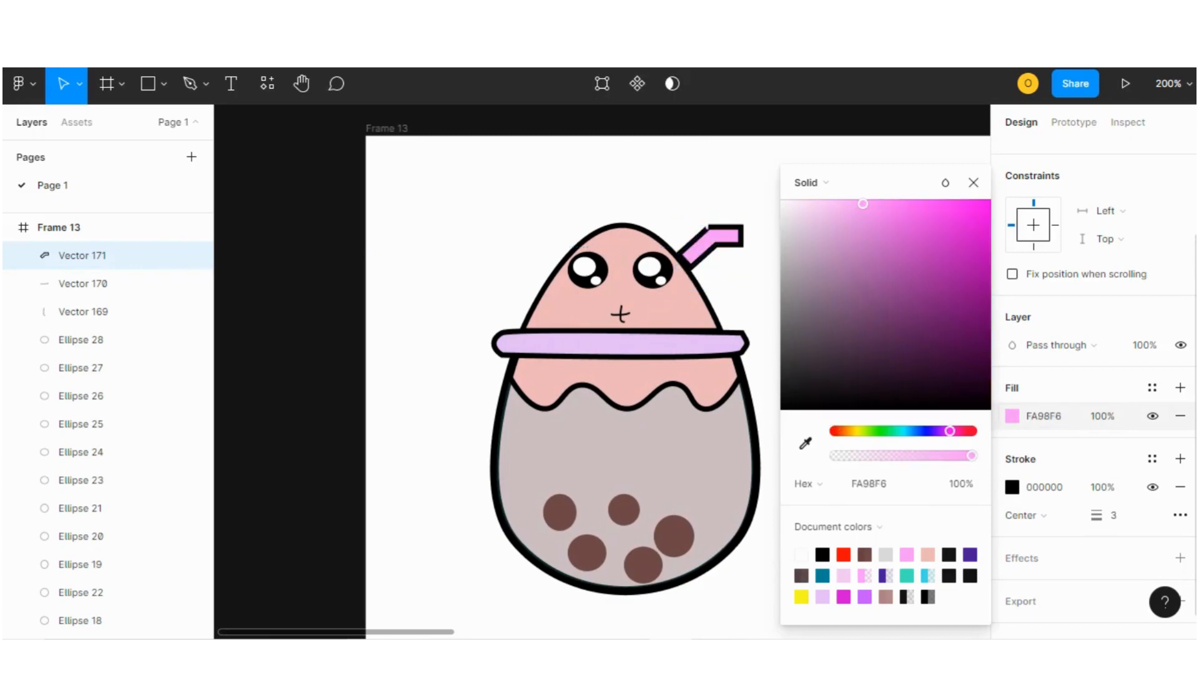
{"action": "left_click", "coordinate": [928, 555]}
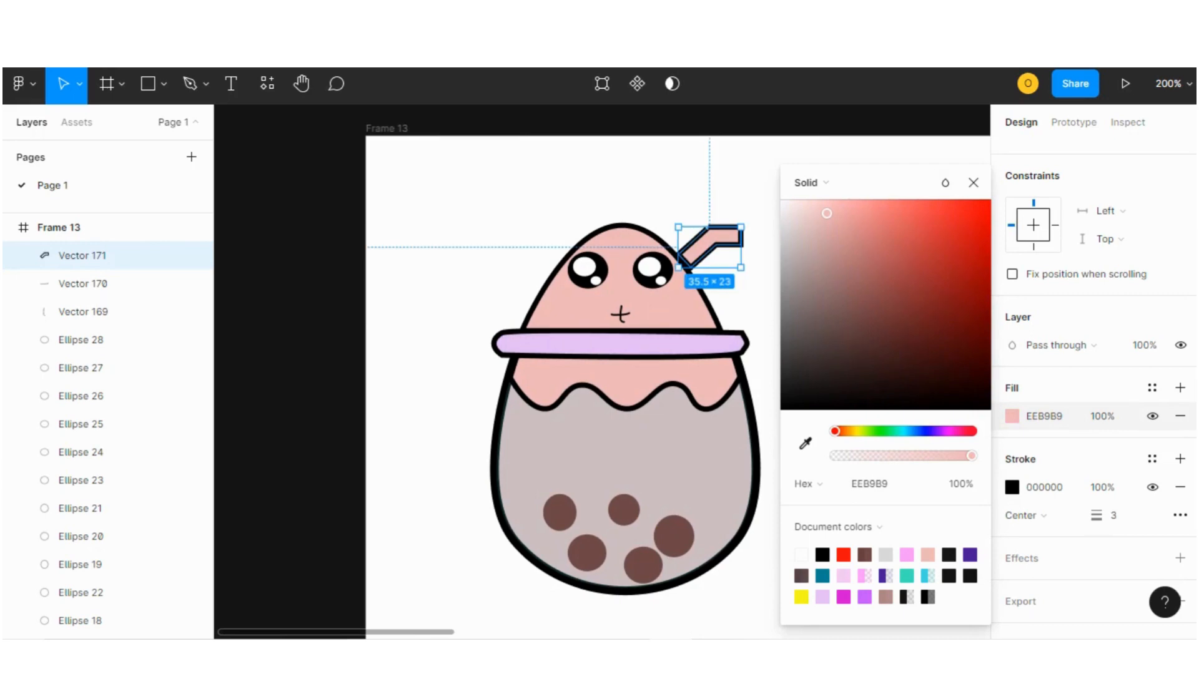
{"action": "key", "text": "Escape"}
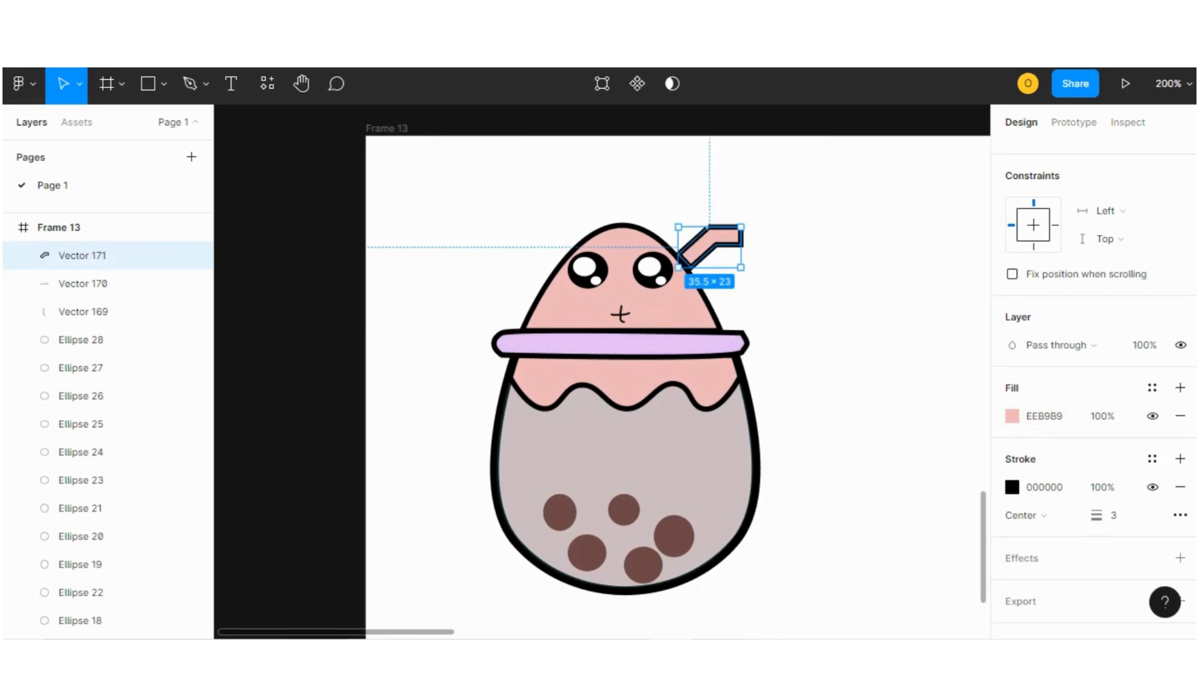
Add a text label reading "thanks for watching" to the left of the bubble-tea pot.
{"action": "scroll", "coordinate": [603, 375], "scroll_direction": "right", "scroll_amount": 5}
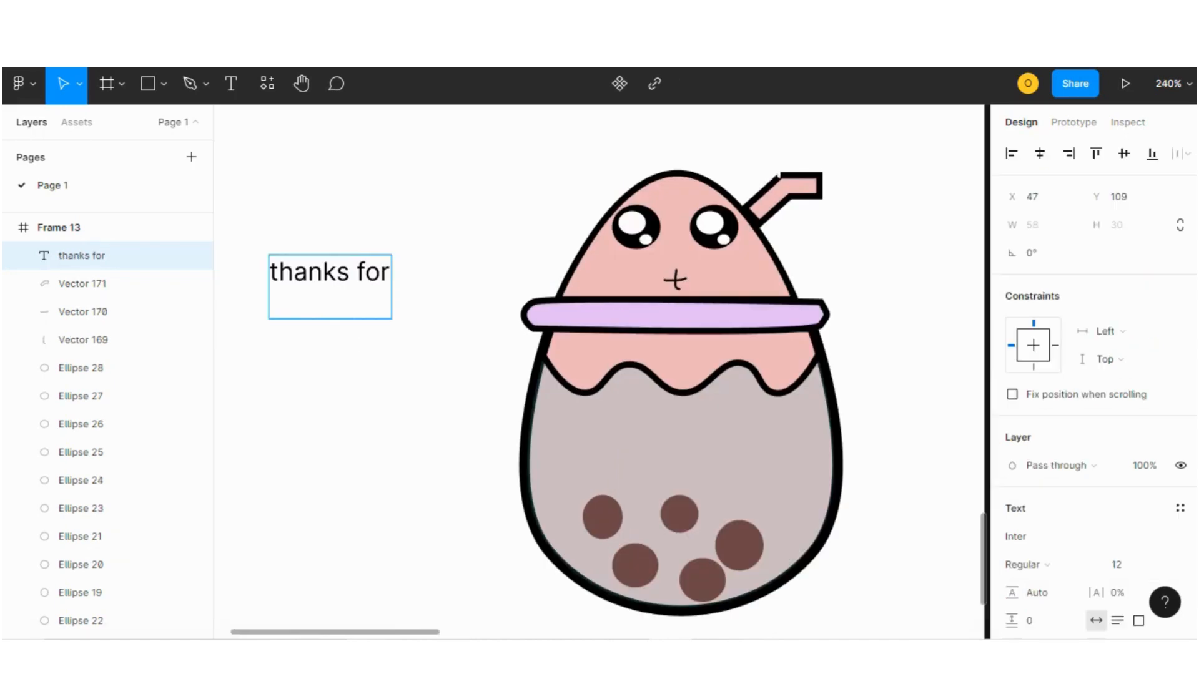
{"action": "type", "text": "watching"}
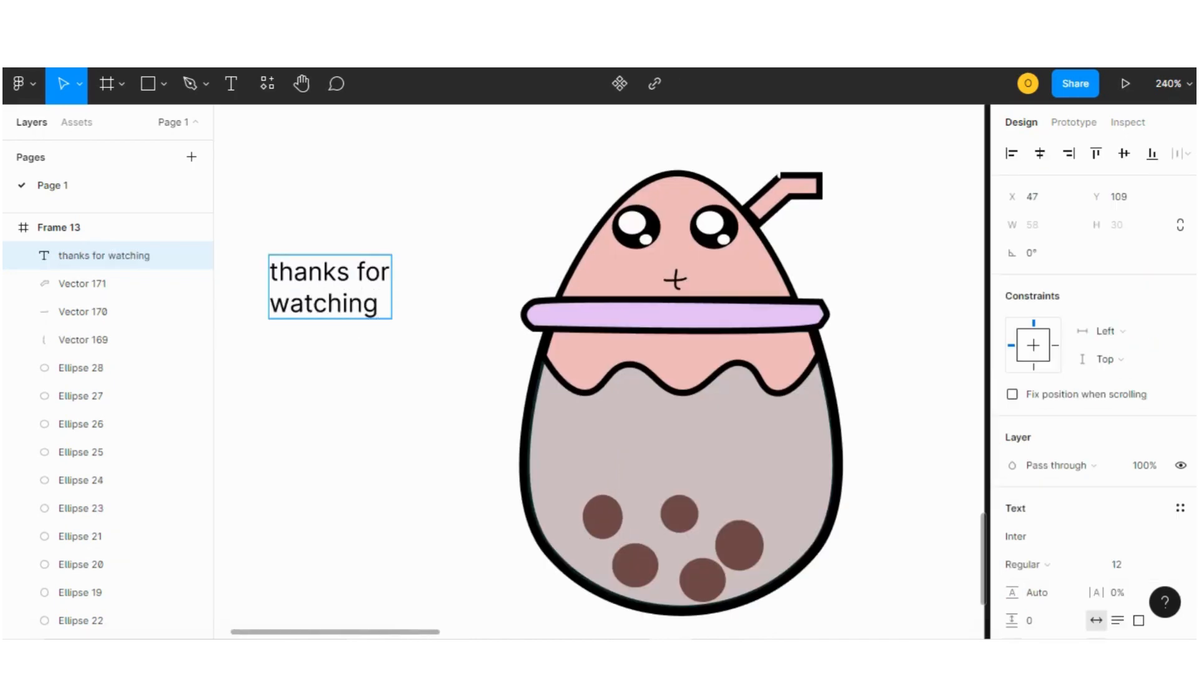